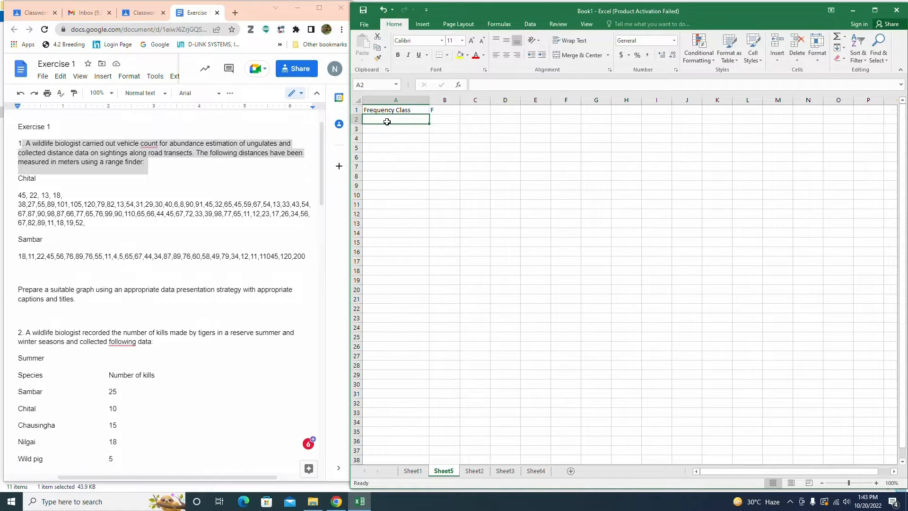
# Step: Enter 6, 7 and 8 as the first frequency classes under the Frequency Class heading
pyautogui.write('6')
pyautogui.press('Return')
pyautogui.write('7')
pyautogui.press('Return')
pyautogui.write('8')
pyautogui.press('Return')
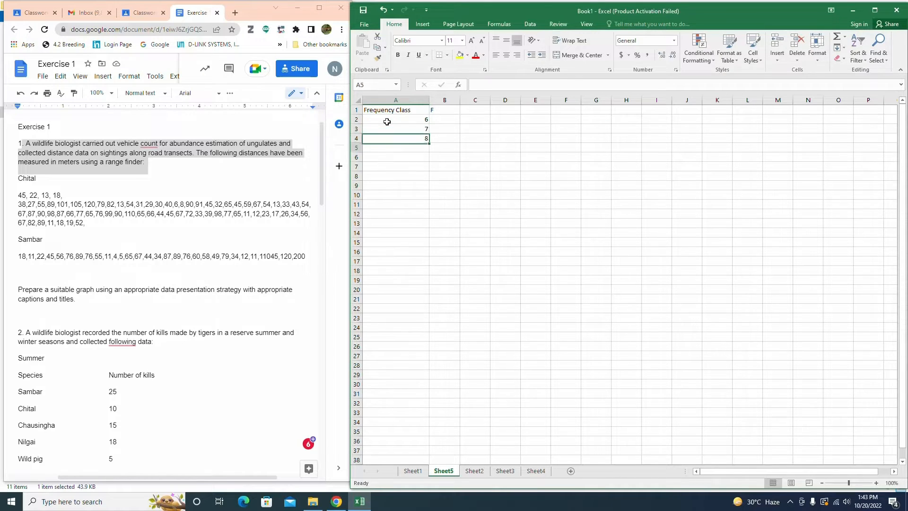
# Step: Extend the frequency class series down the column to 124
pyautogui.moveTo(387, 121); pyautogui.dragTo(416, 455)
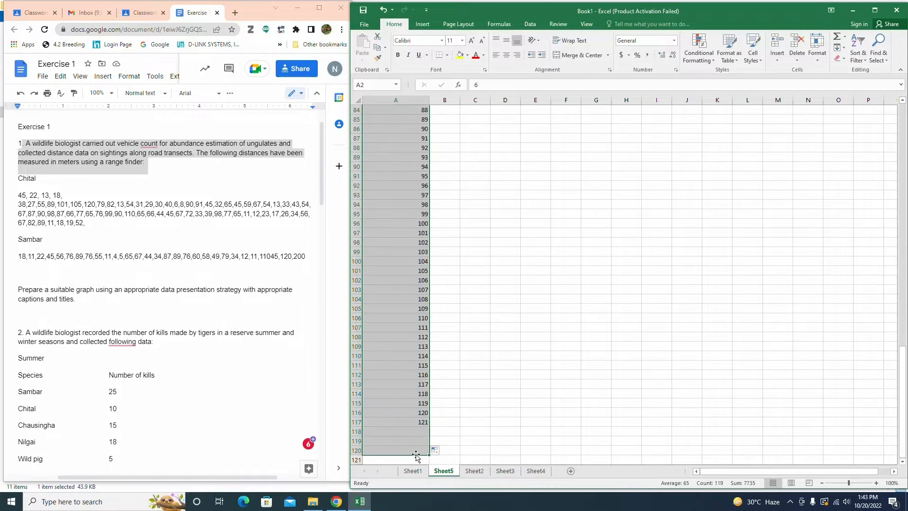
pyautogui.scroll(9, 482, 308)
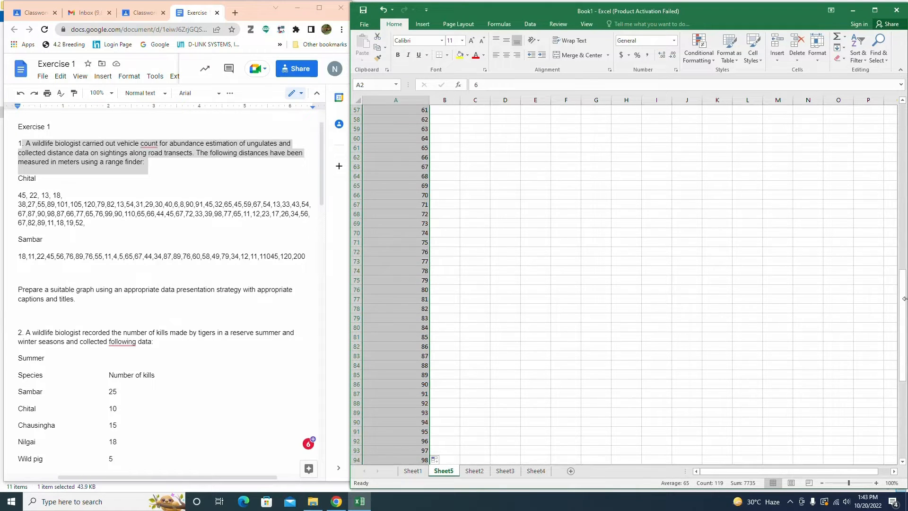
pyautogui.moveTo(903, 299); pyautogui.dragTo(903, 135)
pyautogui.click(451, 119)
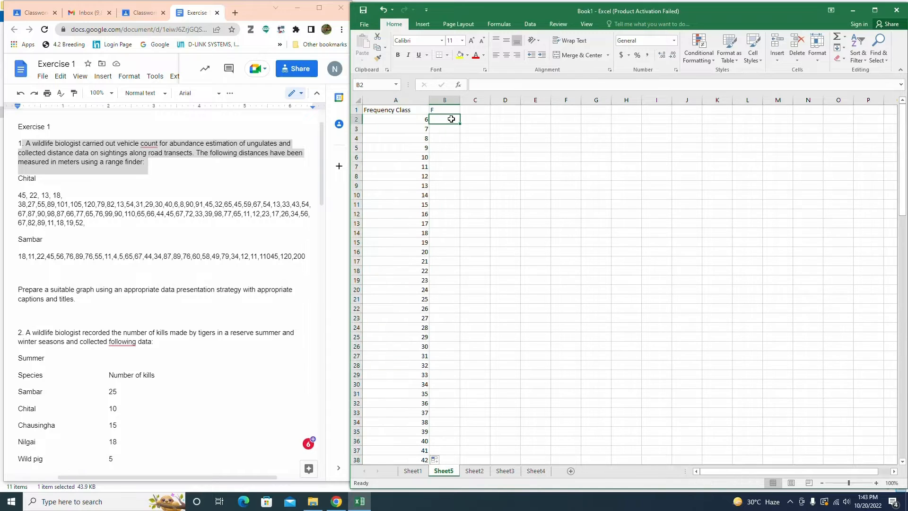
# Step: Select the whole Frequency Class column from its heading down and center-align it
pyautogui.click(407, 108)
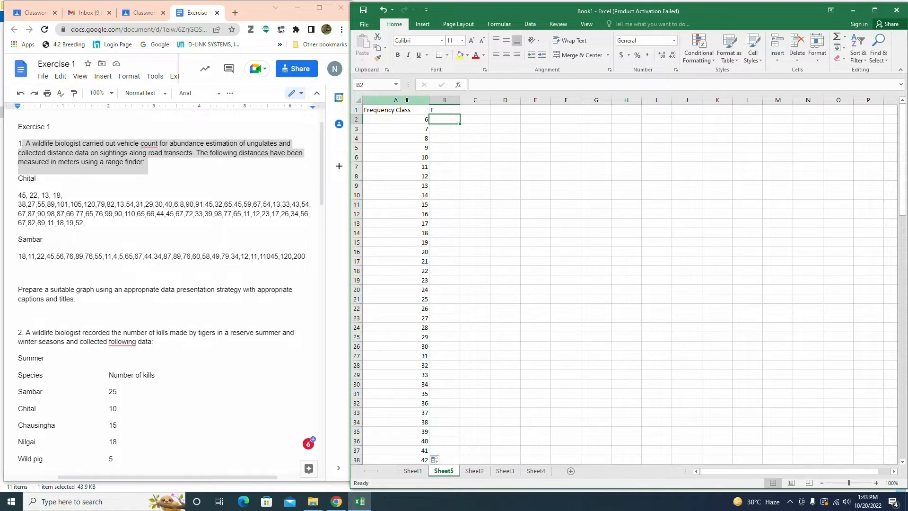
pyautogui.hotkey('ctrl', 'shift', 'Down')
pyautogui.click(507, 56)
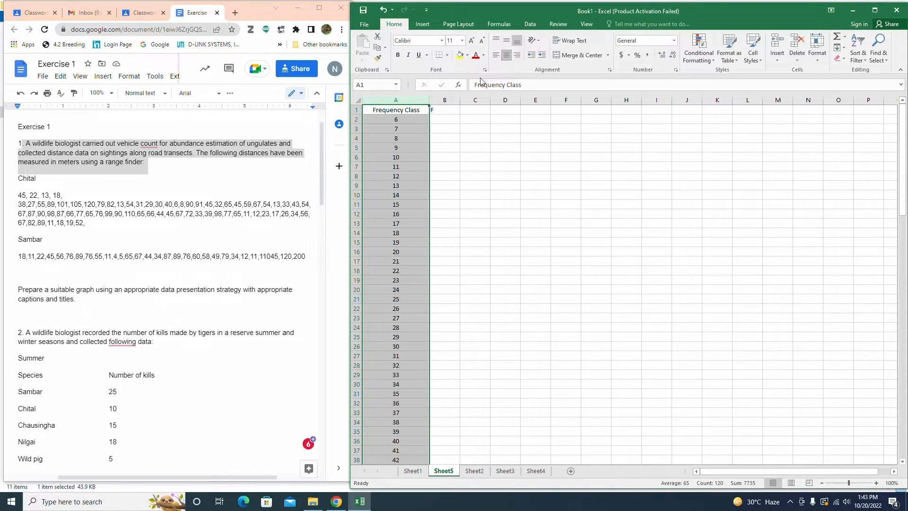
# Step: Enter a tally of 1 in the F column beside frequency class 45
pyautogui.click(441, 121)
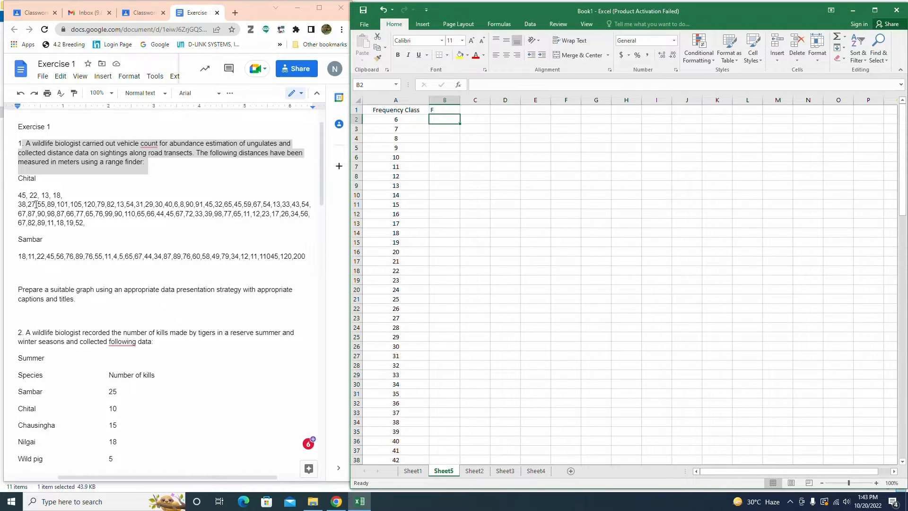
pyautogui.press('Down')
pyautogui.press('Down')
pyautogui.press('Down')
pyautogui.press('Down')
pyautogui.press('Down')
pyautogui.press('Down')
pyautogui.press('Down')
pyautogui.press('Down')
pyautogui.press('Down')
pyautogui.press('Down')
pyautogui.press('Down')
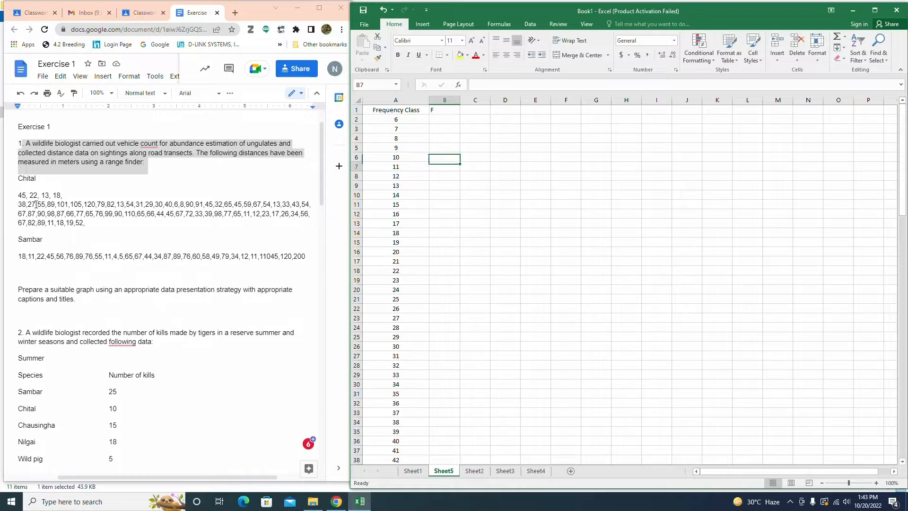
pyautogui.press('Down')
pyautogui.press('Down')
pyautogui.press('Down')
pyautogui.press('Down')
pyautogui.press('Down')
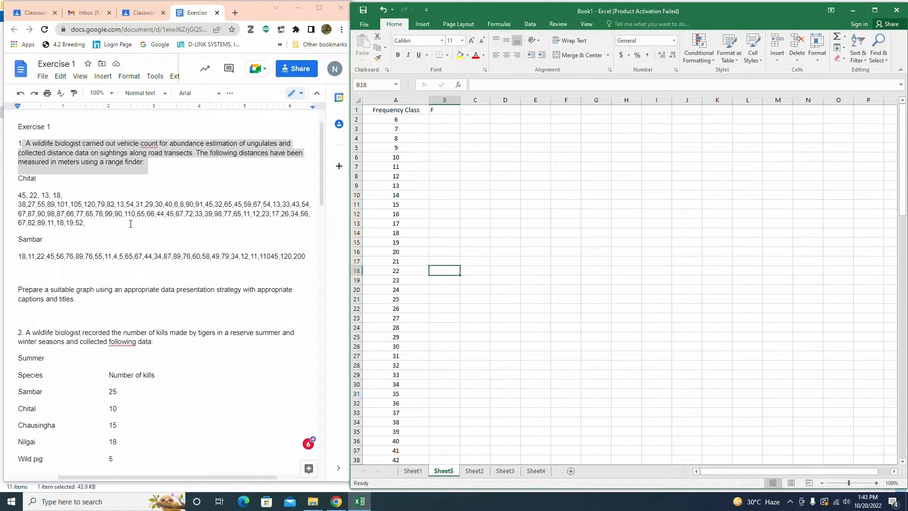
pyautogui.scroll(-7, 397, 423)
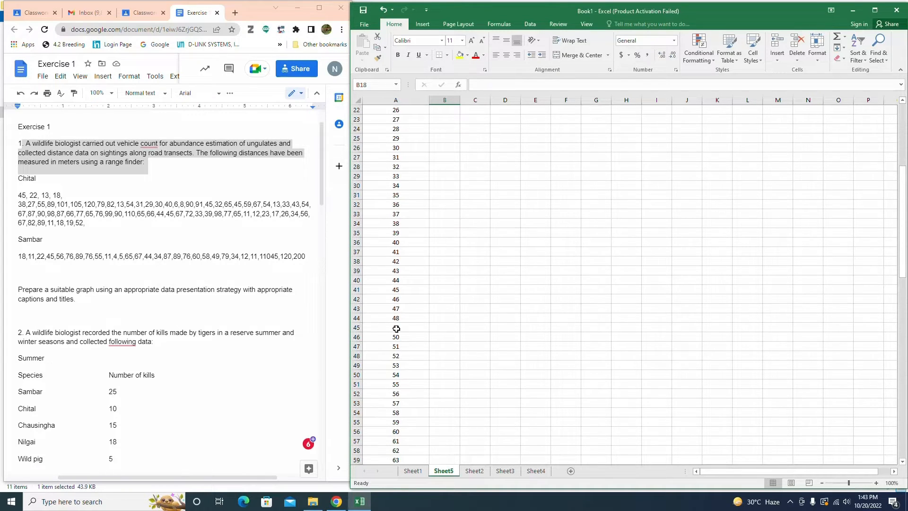
pyautogui.click(440, 288)
pyautogui.write('1')
# Step: Enter a tally of 1 in the F column beside classes 22, 13 and 18
pyautogui.scroll(2, 426, 236)
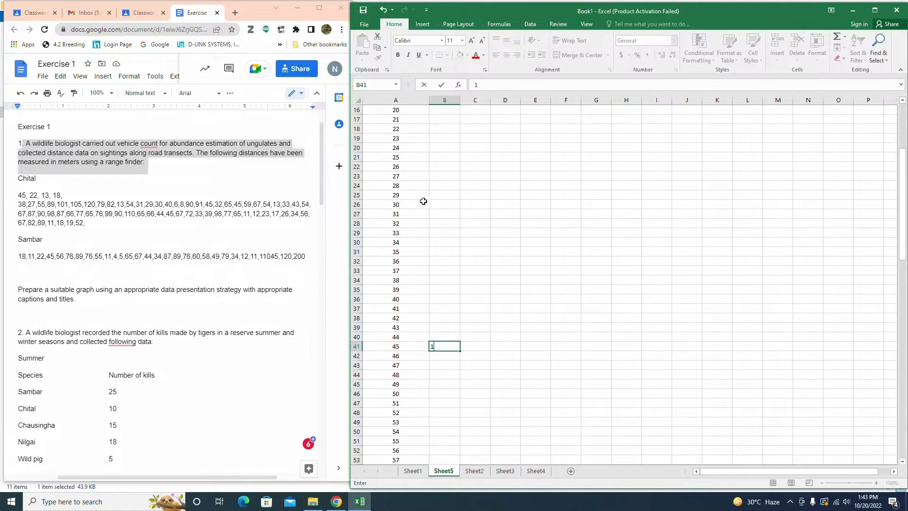
pyautogui.click(440, 126)
pyautogui.write('1')
pyautogui.scroll(1, 435, 197)
pyautogui.scroll(5, 435, 197)
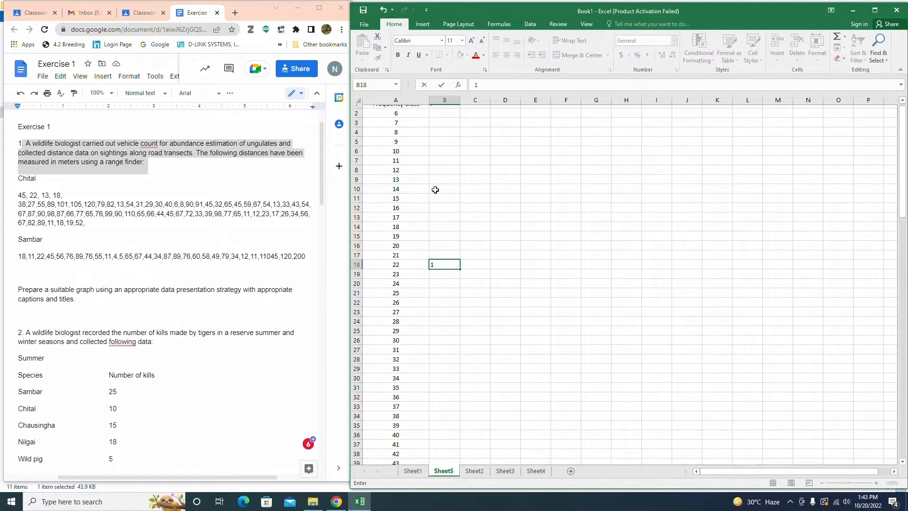
pyautogui.click(437, 185)
pyautogui.write('1')
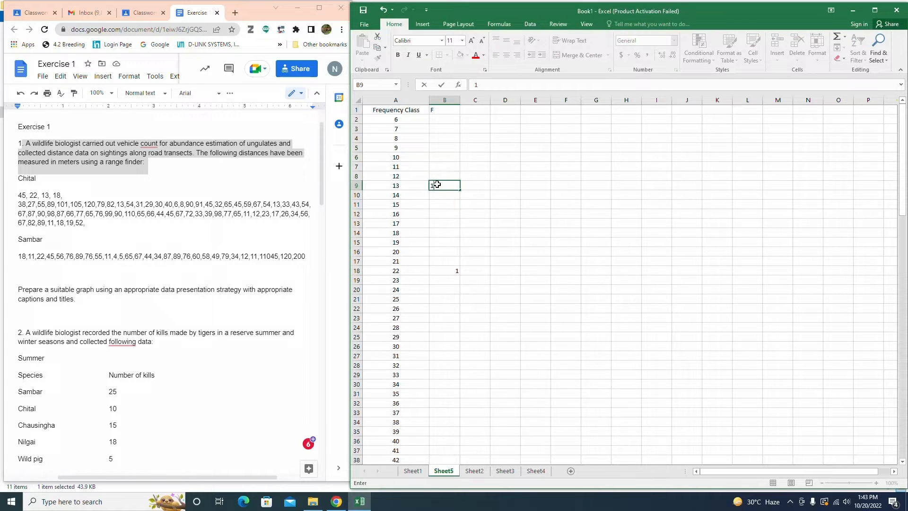
pyautogui.click(434, 233)
pyautogui.write('1')
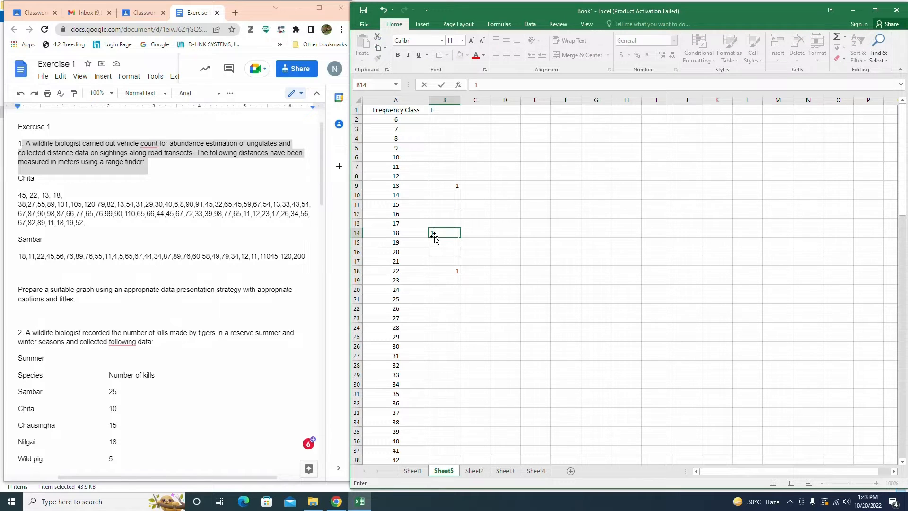
# Step: Enter a tally of 1 in the F column beside classes 38, 27 and 55
pyautogui.click(435, 421)
pyautogui.write('1')
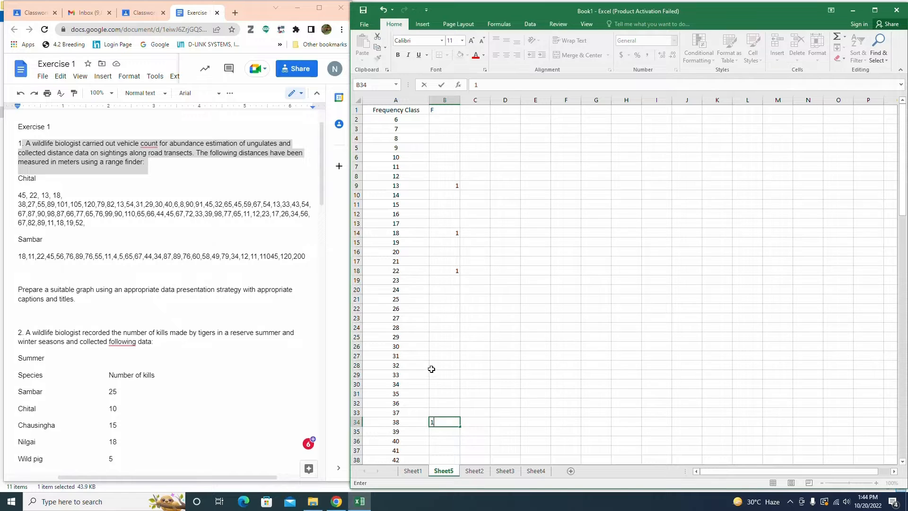
pyautogui.click(435, 317)
pyautogui.write('1')
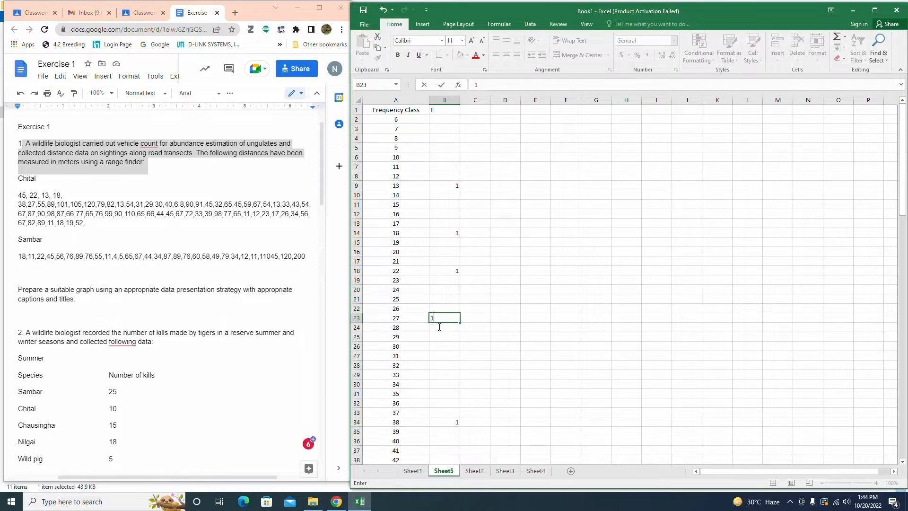
pyautogui.scroll(-4, 440, 413)
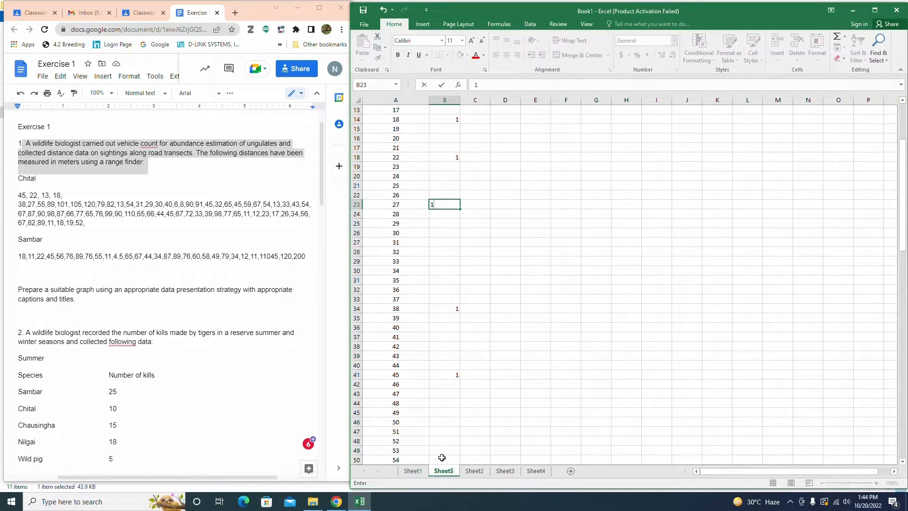
pyautogui.scroll(-2, 442, 457)
pyautogui.click(441, 413)
pyautogui.write('1')
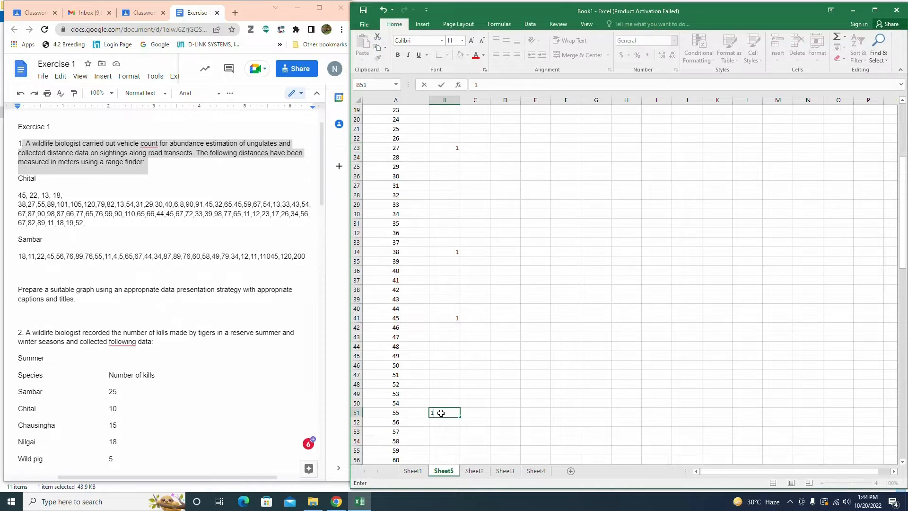
# Step: Enter a tally of 1 in the F column beside classes 89, 101 and 105
pyautogui.scroll(-10, 440, 413)
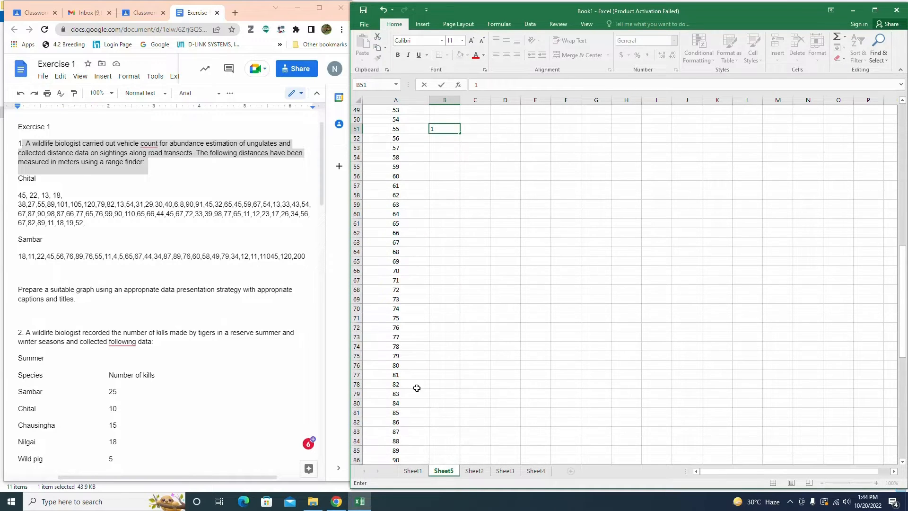
pyautogui.click(435, 451)
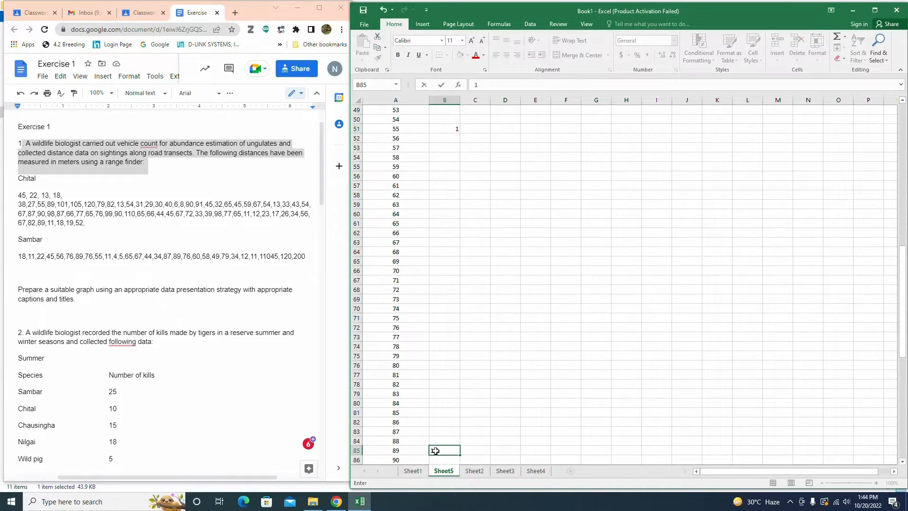
pyautogui.scroll(-5, 435, 450)
pyautogui.click(434, 422)
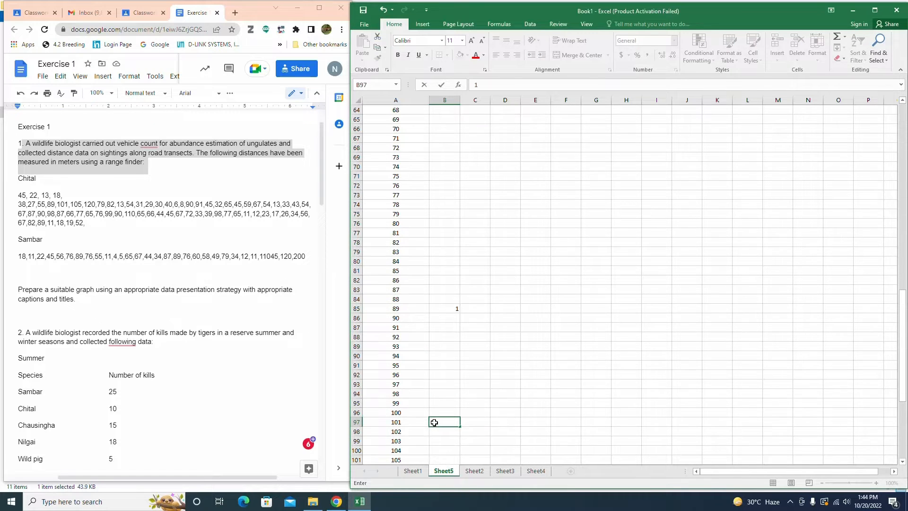
pyautogui.click(437, 459)
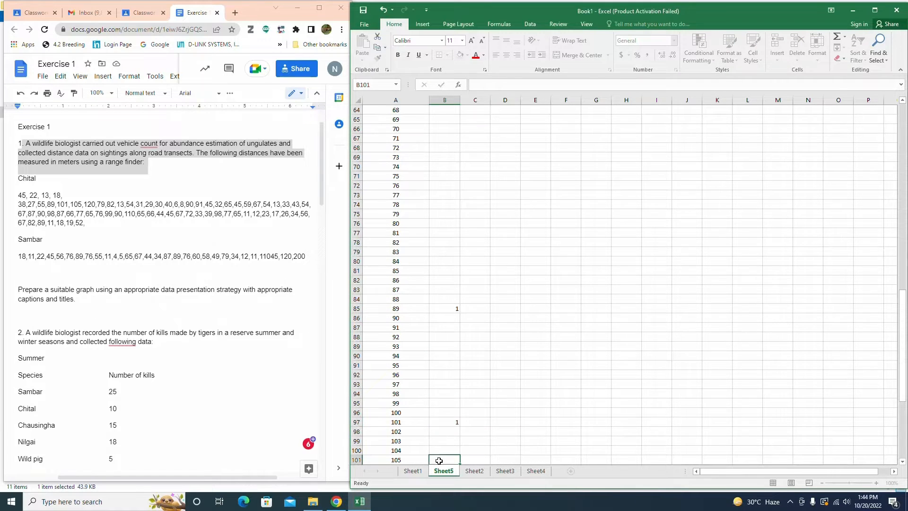
pyautogui.write('1')
# Step: Enter a tally of 1 in the F column beside classes 120, 79 and 82
pyautogui.scroll(-4, 443, 424)
pyautogui.scroll(-4, 442, 437)
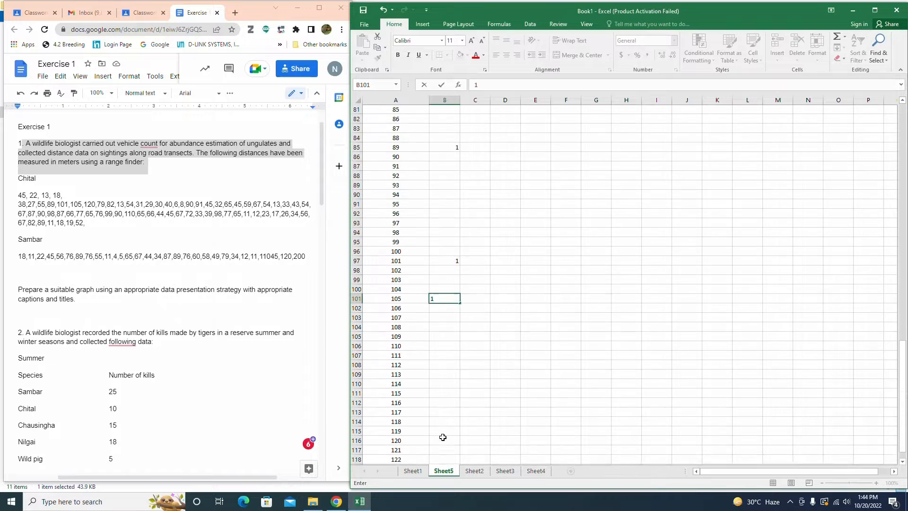
pyautogui.click(441, 374)
pyautogui.write('1')
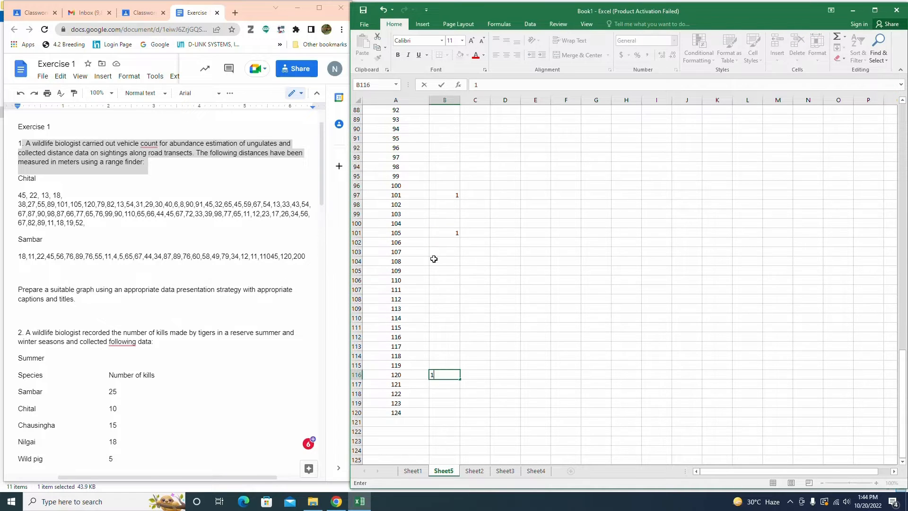
pyautogui.scroll(6, 436, 158)
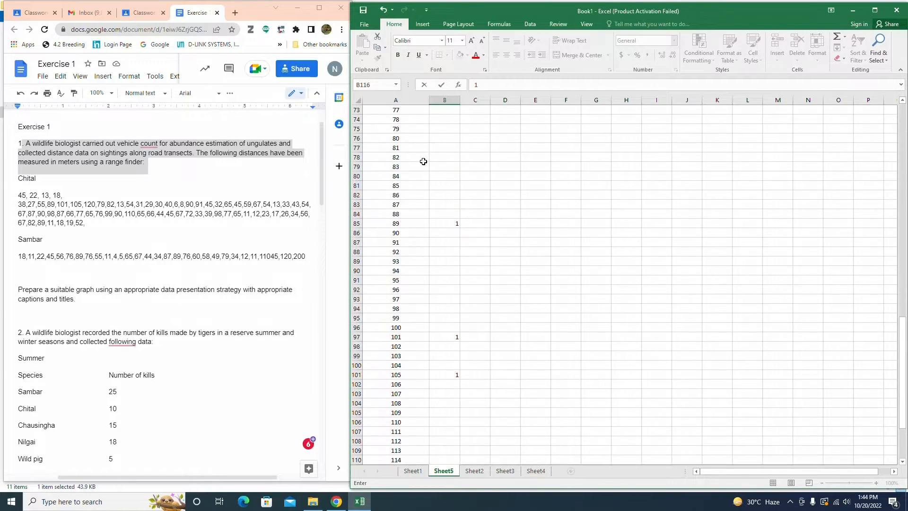
pyautogui.click(445, 157)
pyautogui.write('1')
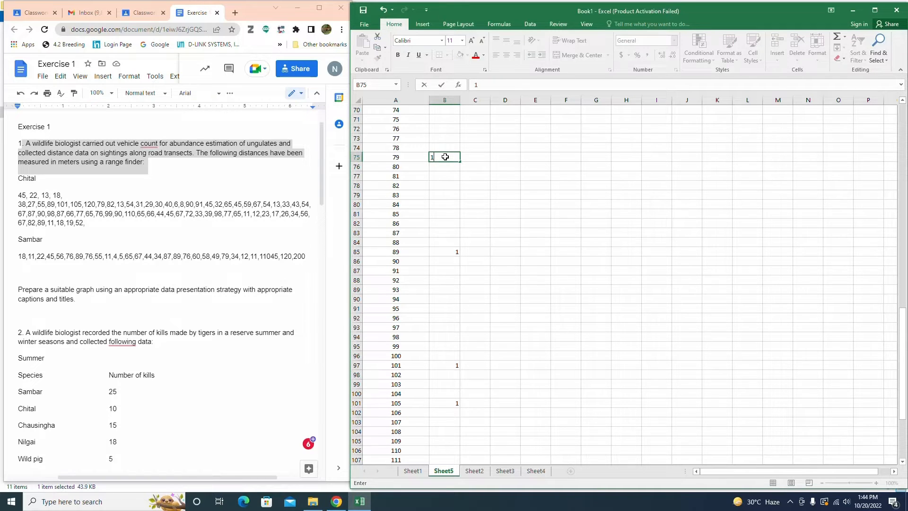
pyautogui.click(432, 186)
pyautogui.write('1')
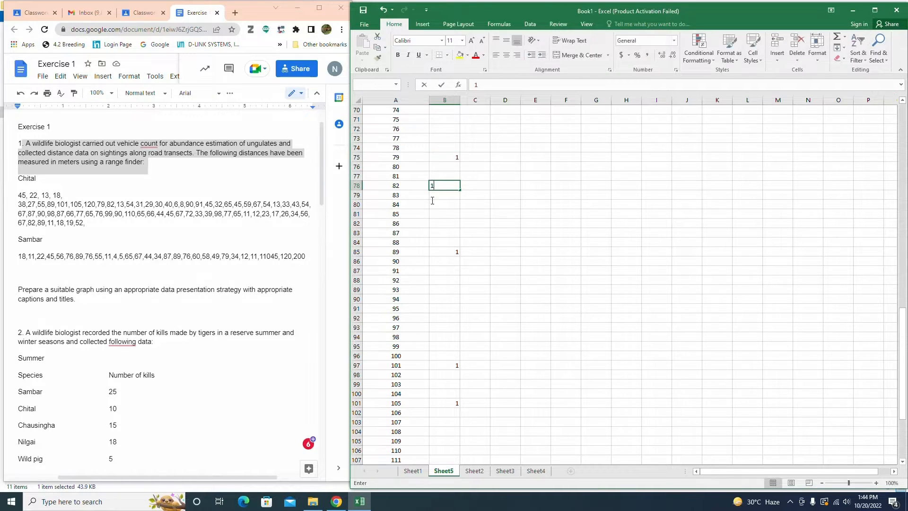
# Step: Add a second tally of 1 for class 13 in the next column, and a 1 beside class 31
pyautogui.scroll(14, 432, 201)
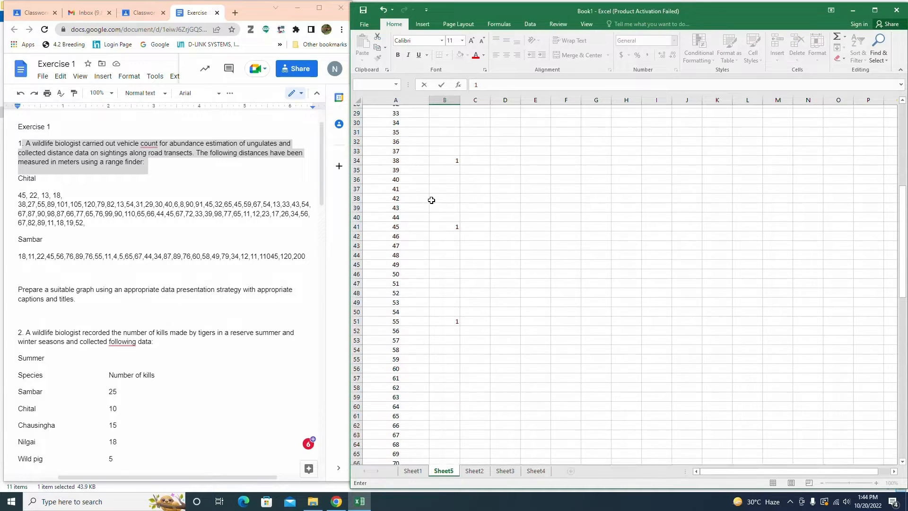
pyautogui.scroll(9, 431, 200)
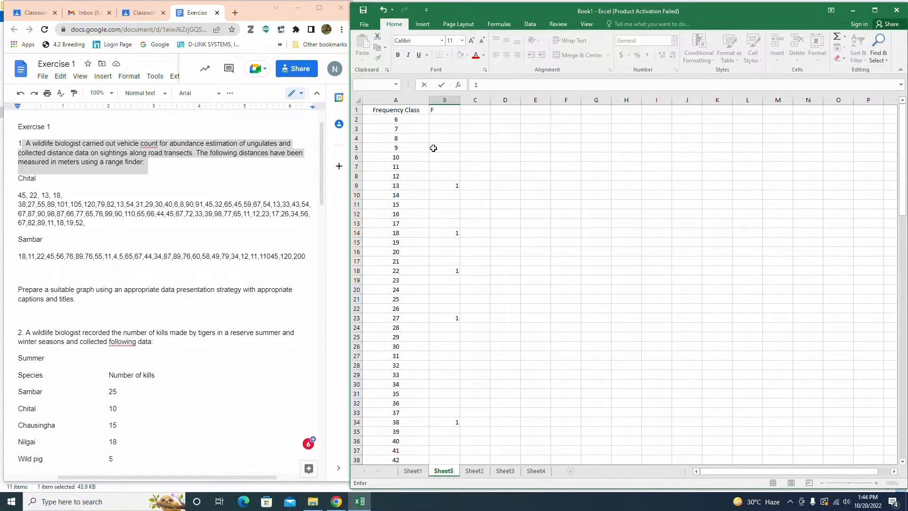
pyautogui.click(469, 186)
pyautogui.write('1')
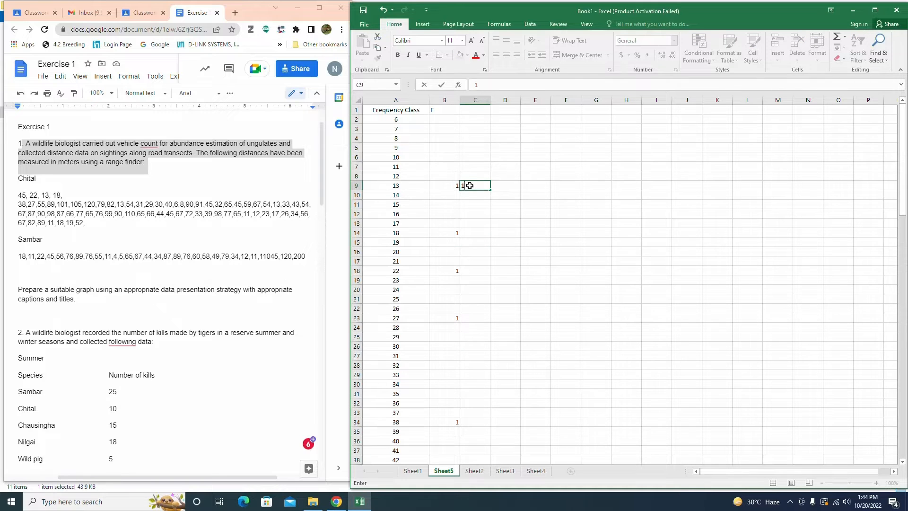
pyautogui.click(455, 357)
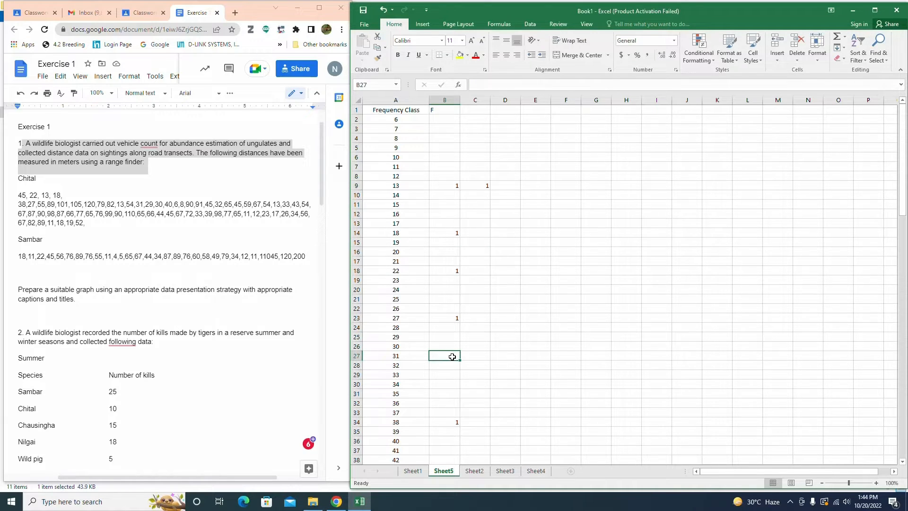
pyautogui.write('1')
# Step: Enter a tally of 1 beside class 54, and a second tally of 1 for class 31 in the next column
pyautogui.scroll(-8, 452, 356)
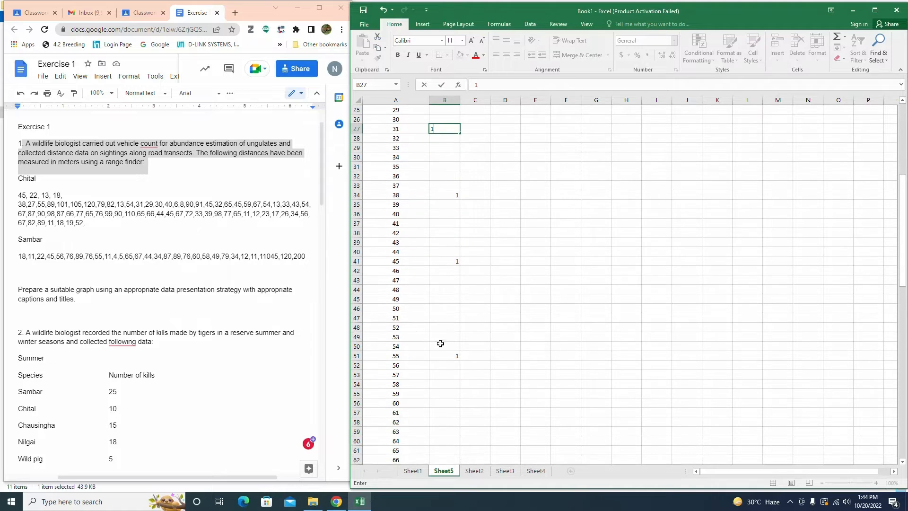
pyautogui.click(440, 344)
pyautogui.write('1')
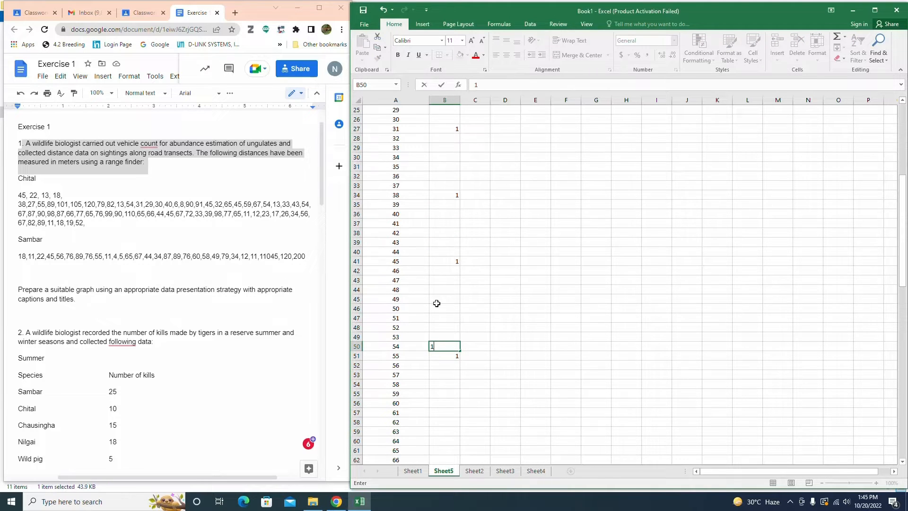
pyautogui.click(473, 126)
pyautogui.write('1')
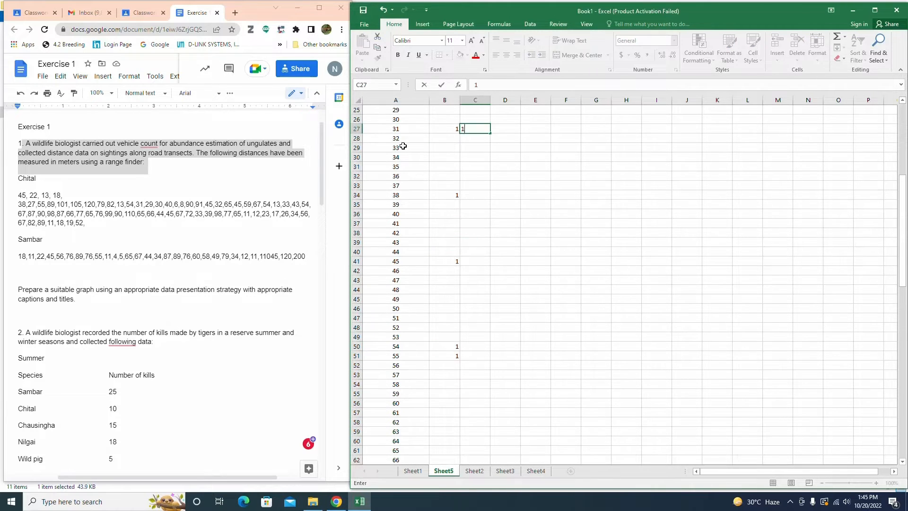
pyautogui.scroll(2, 393, 166)
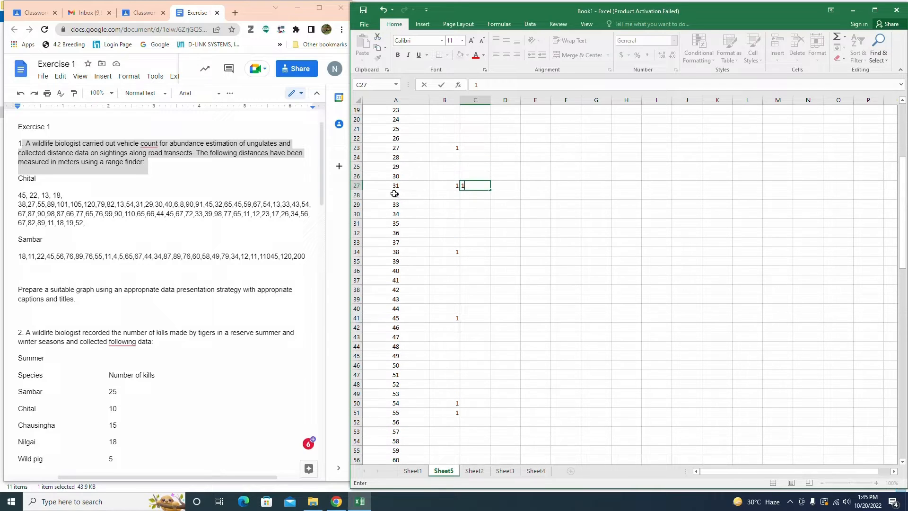
# Step: Enter a tally of 1 in the F column beside classes 29, 30 and 40
pyautogui.click(450, 165)
pyautogui.write('1')
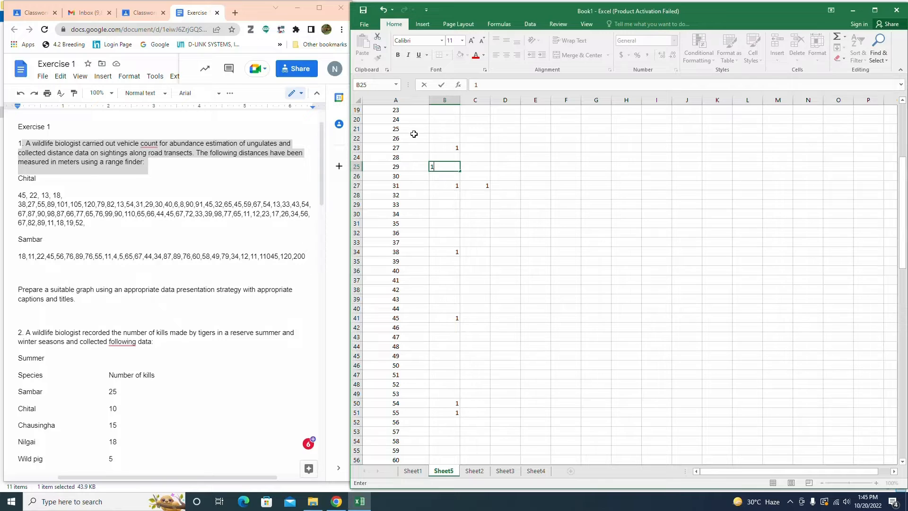
pyautogui.click(433, 177)
pyautogui.write('1')
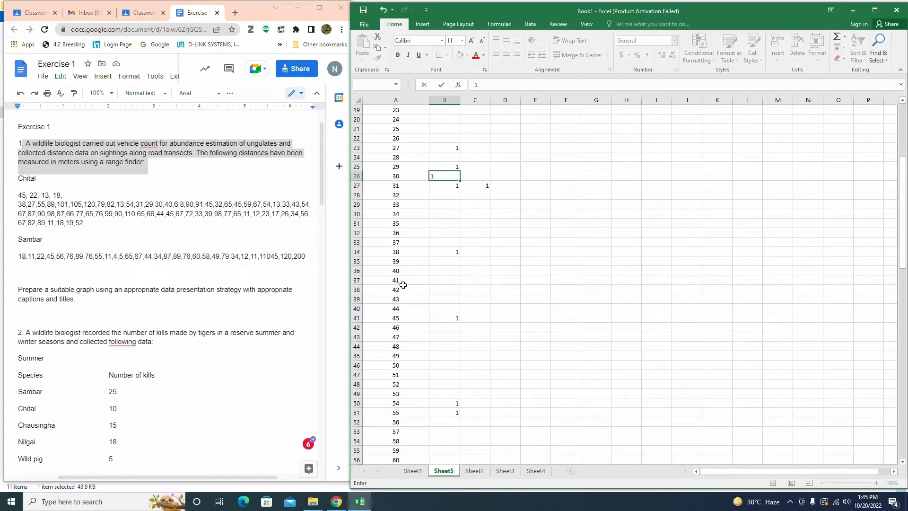
pyautogui.click(435, 270)
pyautogui.write('1')
# Step: Enter a tally of 1 in the F column beside classes 6 and 8
pyautogui.scroll(2, 434, 277)
pyautogui.scroll(4, 435, 277)
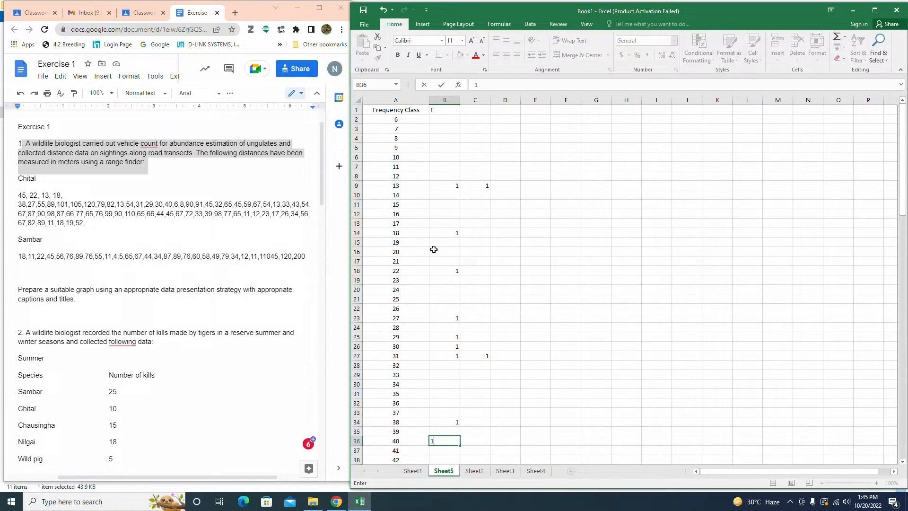
pyautogui.click(438, 119)
pyautogui.write('1')
pyautogui.click(438, 138)
pyautogui.write('1')
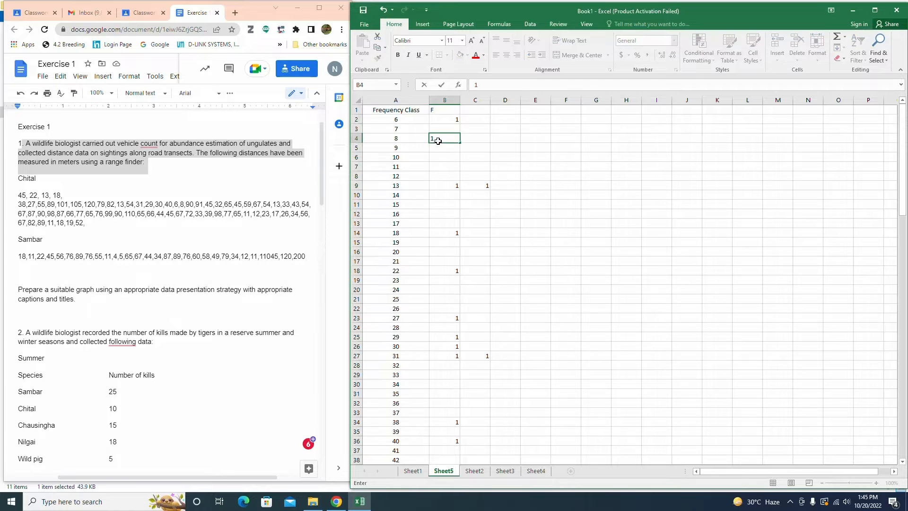
# Step: Add a second tally of 1 for class 45, and a tally of 1 beside classes 90 and 91
pyautogui.scroll(-7, 454, 426)
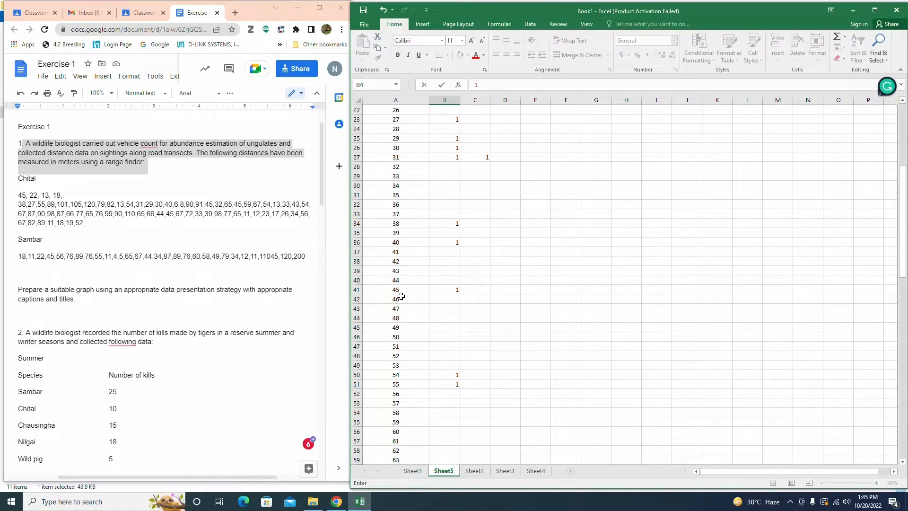
pyautogui.click(486, 292)
pyautogui.write('1')
pyautogui.scroll(-8, 454, 346)
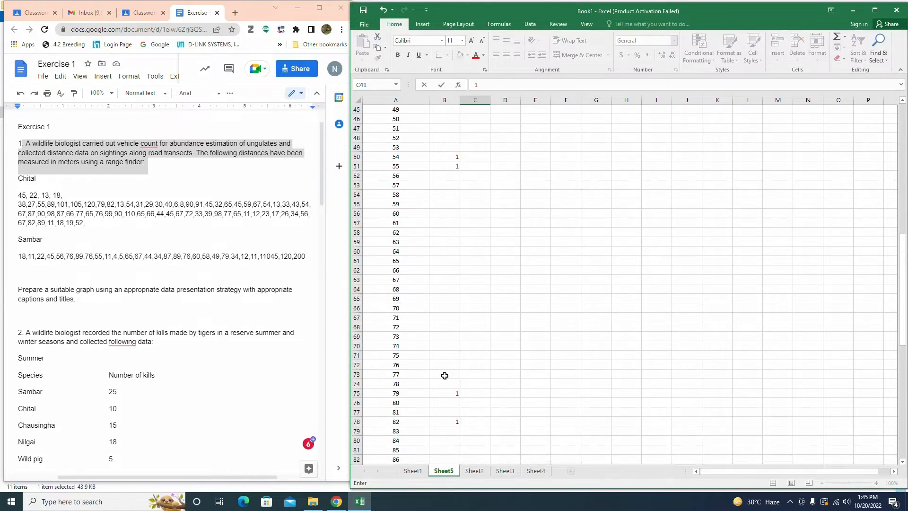
pyautogui.scroll(-4, 440, 383)
pyautogui.click(437, 374)
pyautogui.write('1')
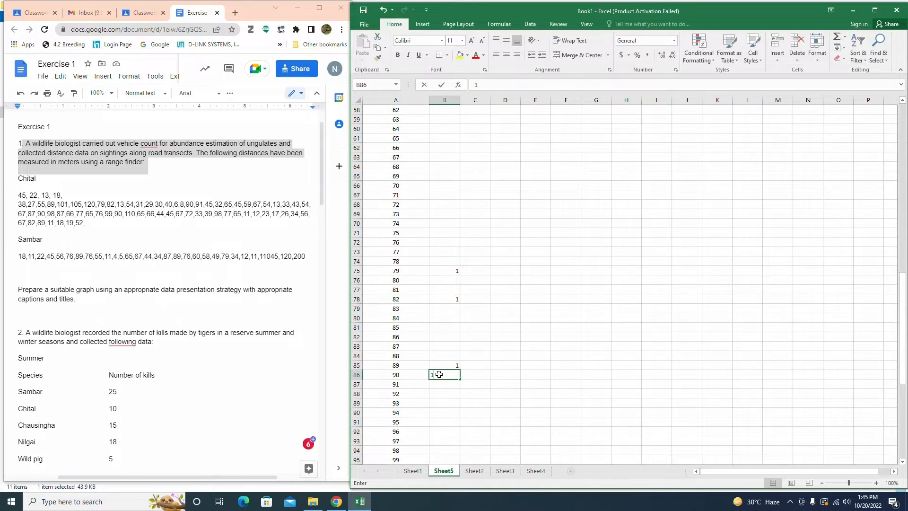
pyautogui.click(432, 383)
pyautogui.write('1')
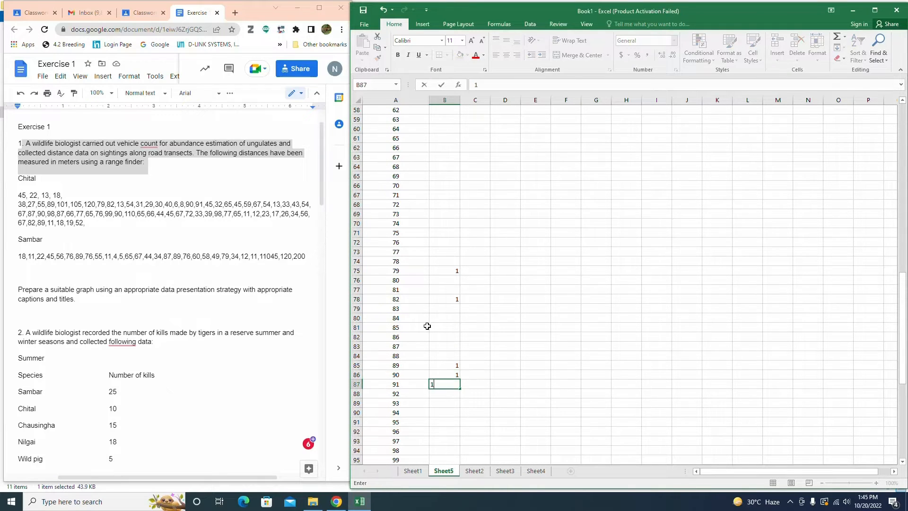
# Step: Add a third tally of 1 for class 45, a tally beside class 32, and a fourth tally for 45
pyautogui.scroll(8, 416, 204)
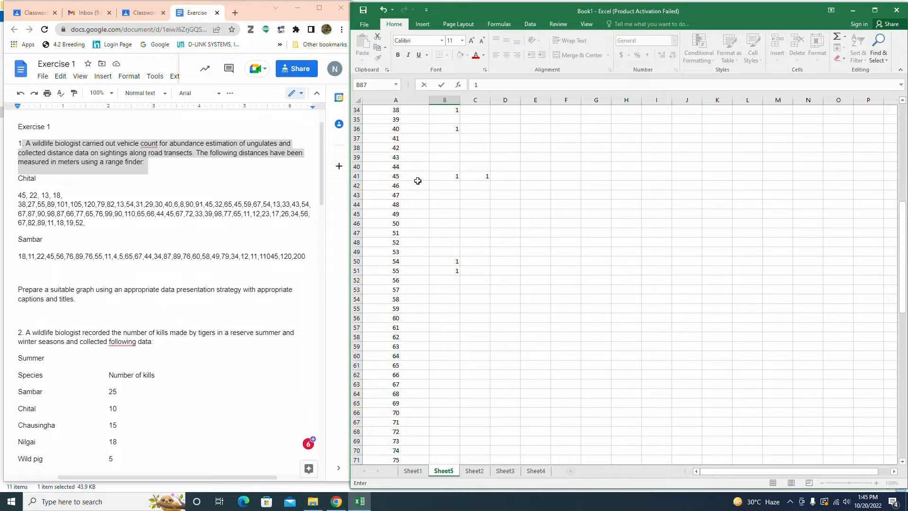
pyautogui.click(503, 178)
pyautogui.write('1')
pyautogui.scroll(4, 498, 185)
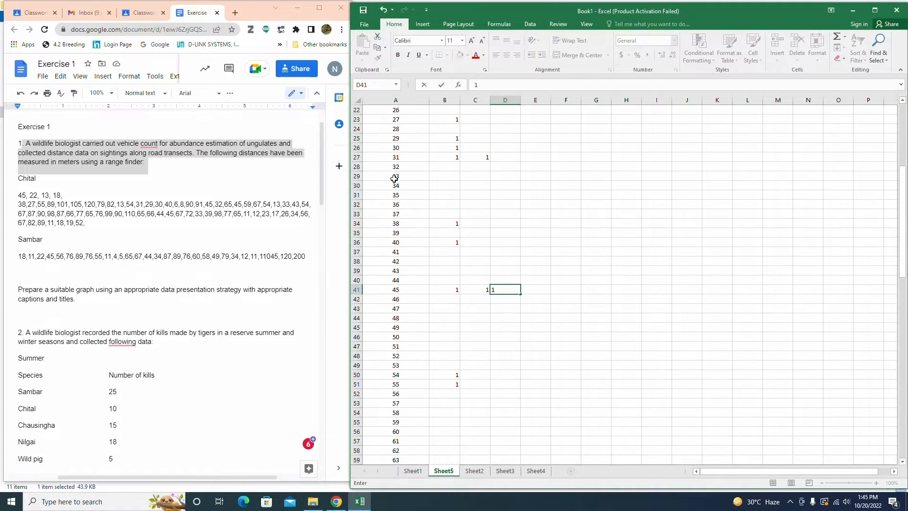
pyautogui.click(454, 167)
pyautogui.write('1')
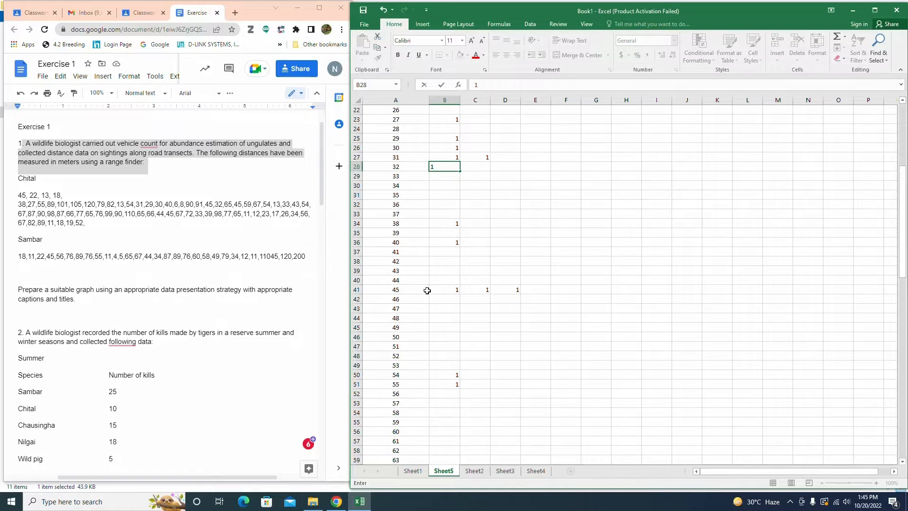
pyautogui.click(525, 293)
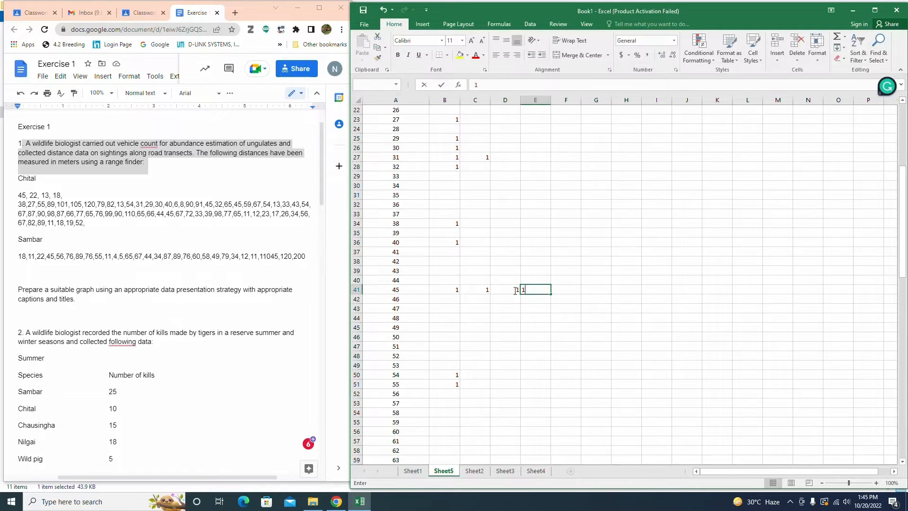
pyautogui.write('1')
# Step: Enter a tally of 1 beside class 65, a second tally for class 32, and a fifth for class 45
pyautogui.scroll(-2, 408, 389)
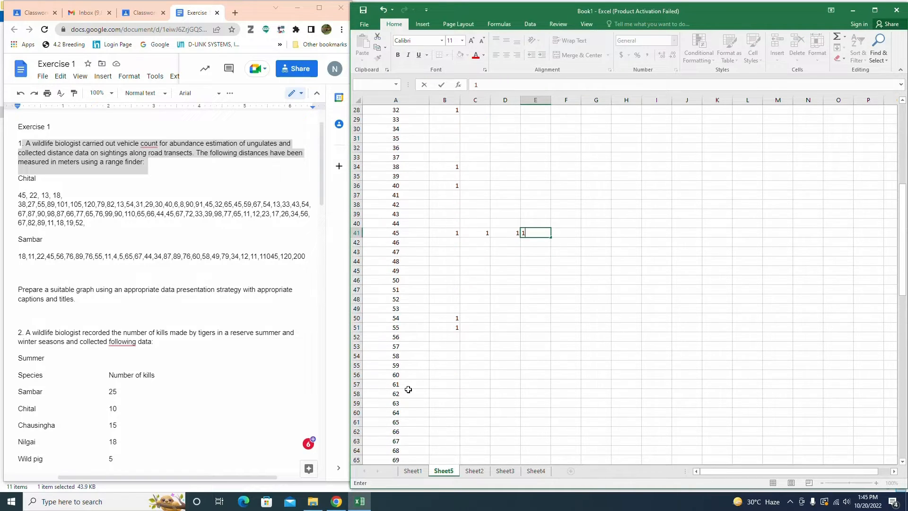
pyautogui.click(437, 421)
pyautogui.write('1')
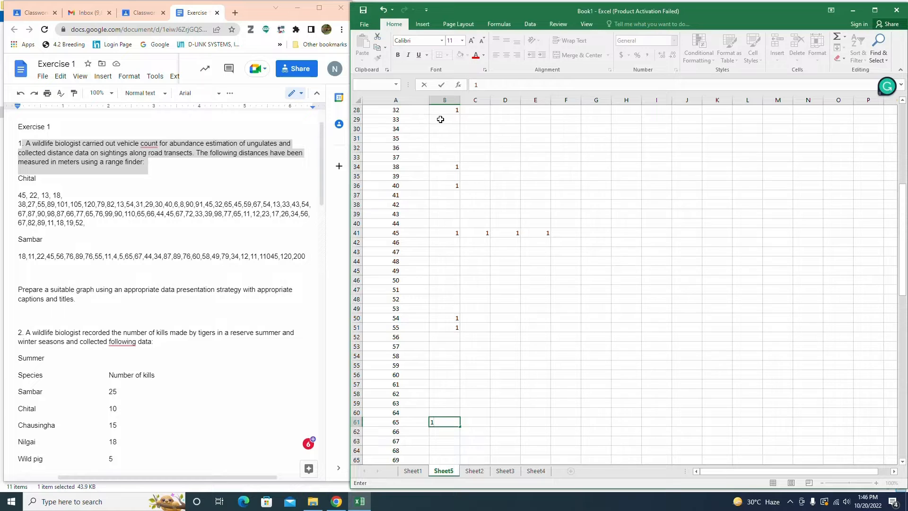
pyautogui.click(470, 110)
pyautogui.scroll(1, 470, 140)
pyautogui.write('1')
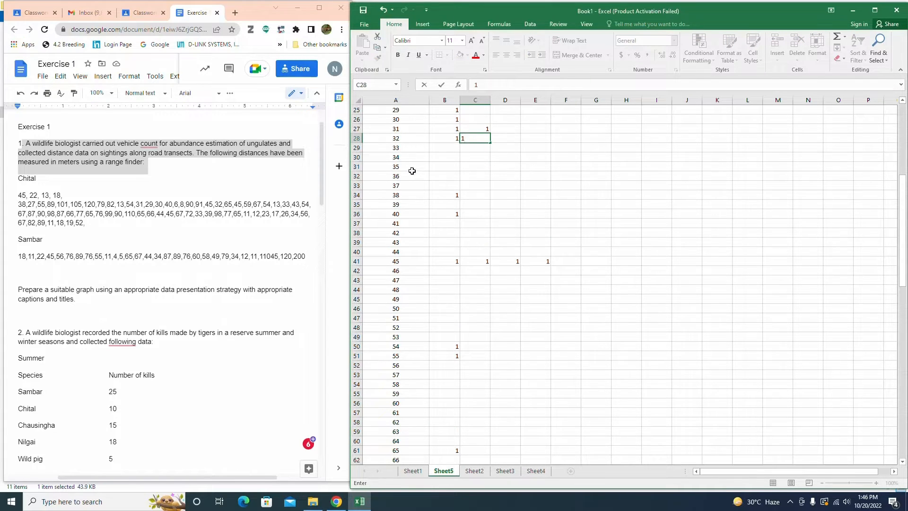
pyautogui.click(563, 263)
pyautogui.write('1')
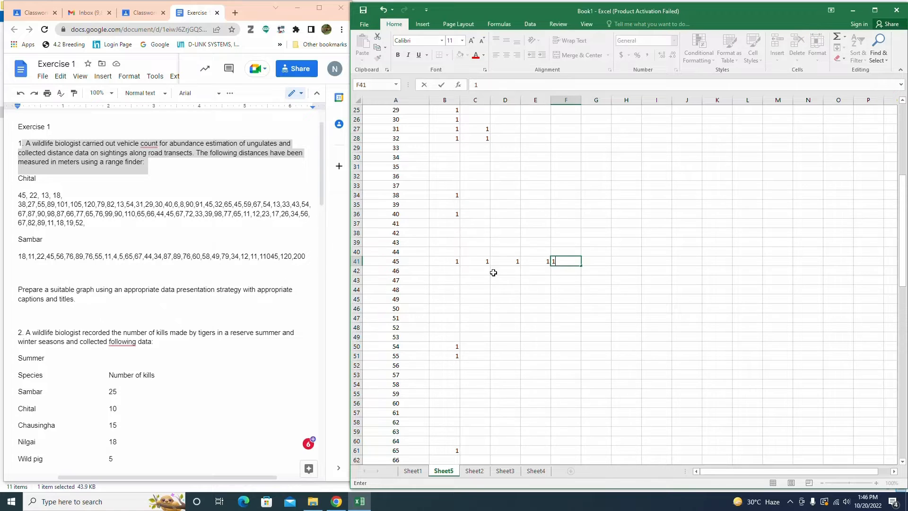
# Step: Enter a tally of 1 beside classes 59 and 67, and a second tally of 1 for class 54
pyautogui.click(447, 393)
pyautogui.write('1')
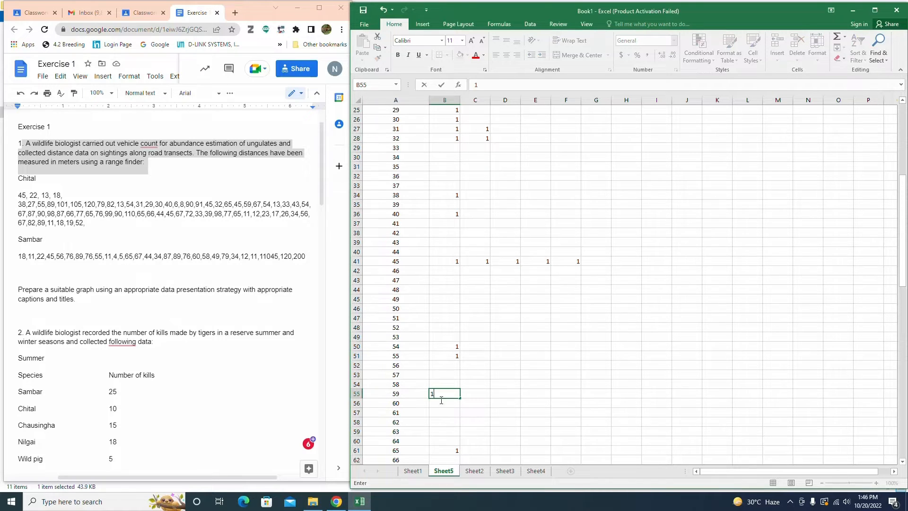
pyautogui.scroll(-1, 407, 456)
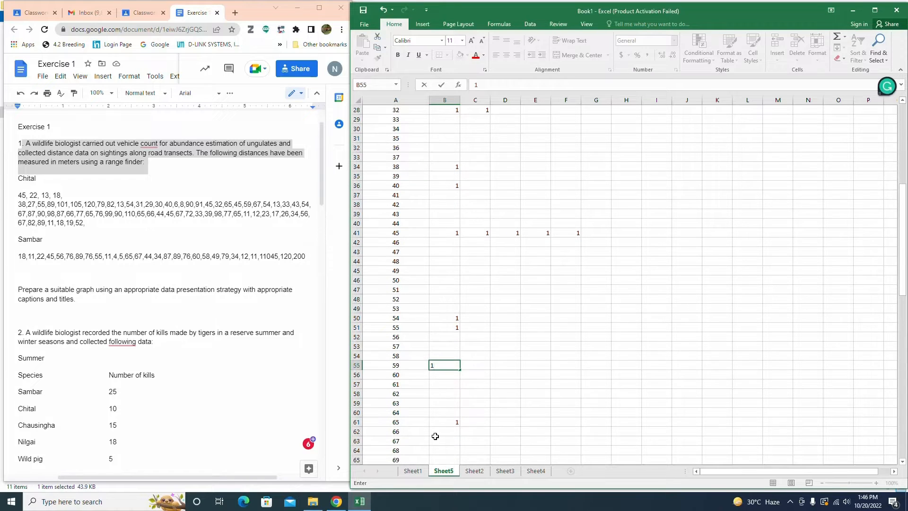
pyautogui.click(435, 436)
pyautogui.write('1')
pyautogui.click(465, 317)
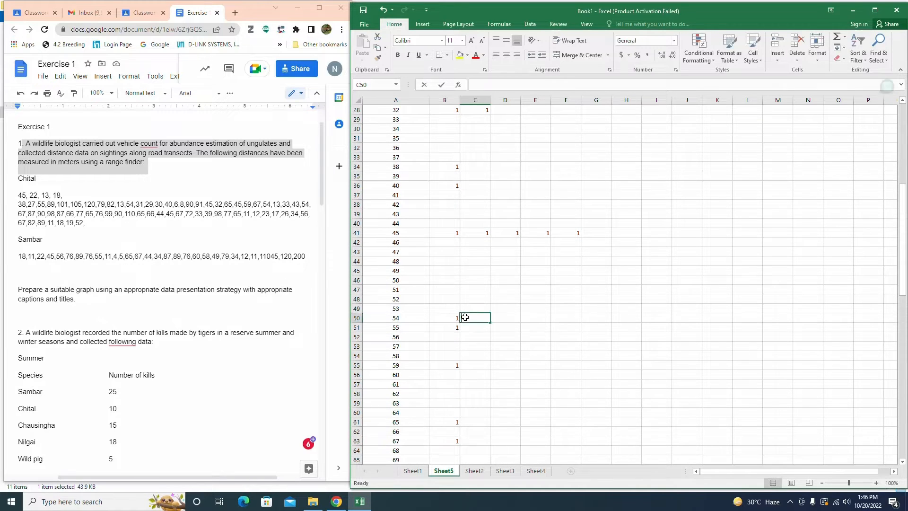
pyautogui.write('1')
# Step: Enter a tally of 1 beside class 33, and a third tally of 1 for class 13
pyautogui.scroll(1, 451, 288)
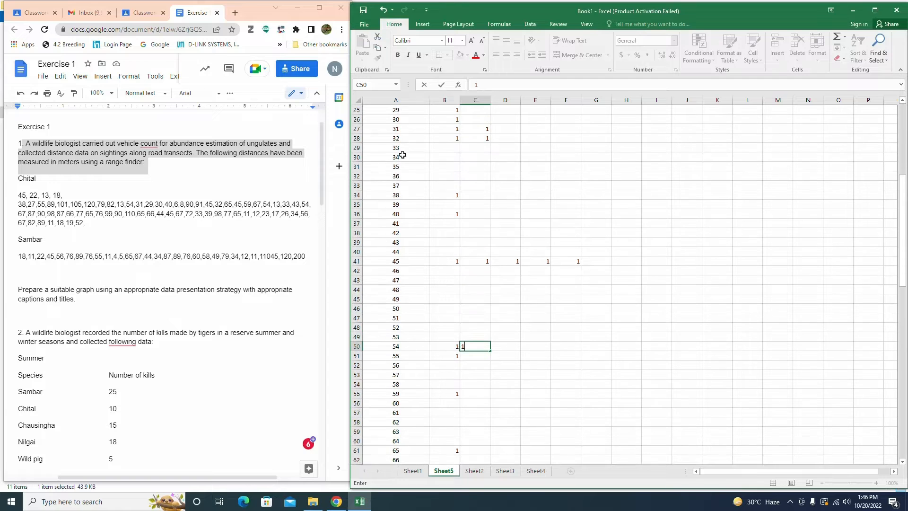
pyautogui.click(446, 147)
pyautogui.write('1')
pyautogui.scroll(2, 434, 173)
pyautogui.scroll(4, 434, 173)
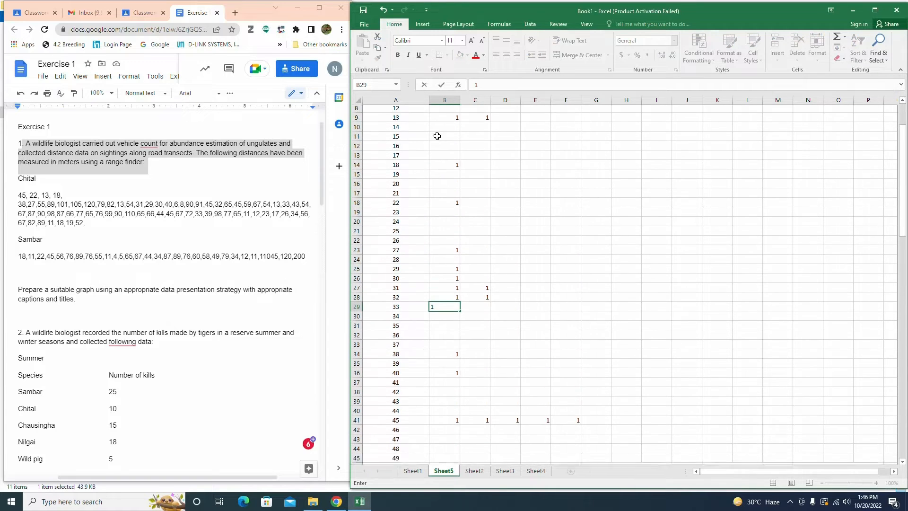
pyautogui.click(502, 130)
pyautogui.write('1')
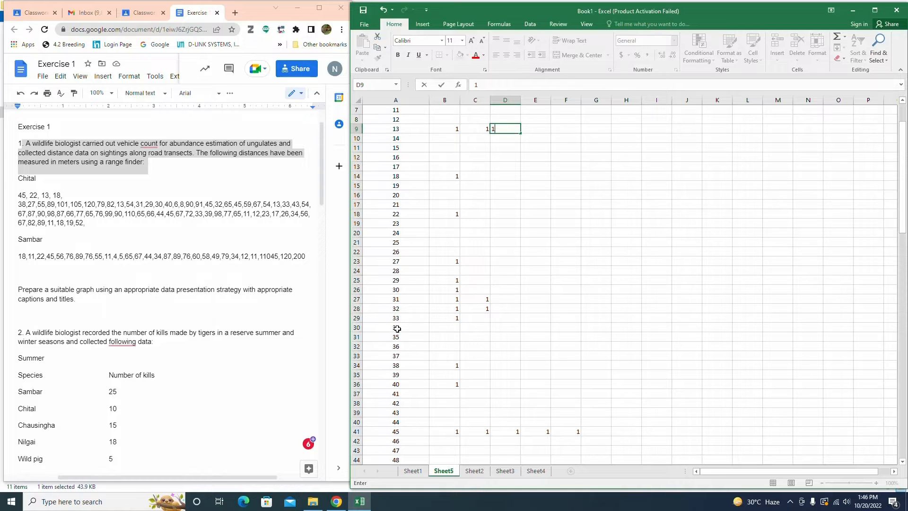
# Step: Enter a tally of 1 beside class 43, and a third tally of 1 for class 54
pyautogui.scroll(-1, 398, 384)
pyautogui.click(448, 384)
pyautogui.write('1')
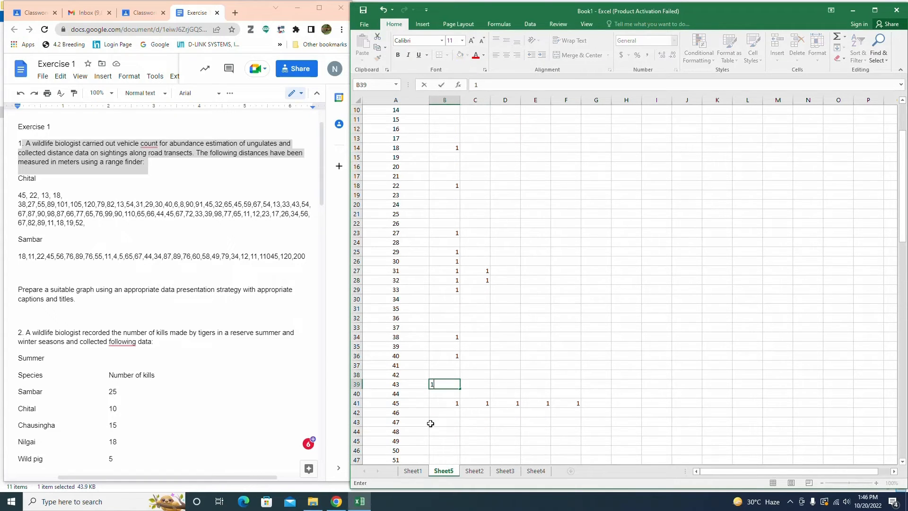
pyautogui.scroll(-3, 428, 421)
pyautogui.click(509, 404)
pyautogui.write('1')
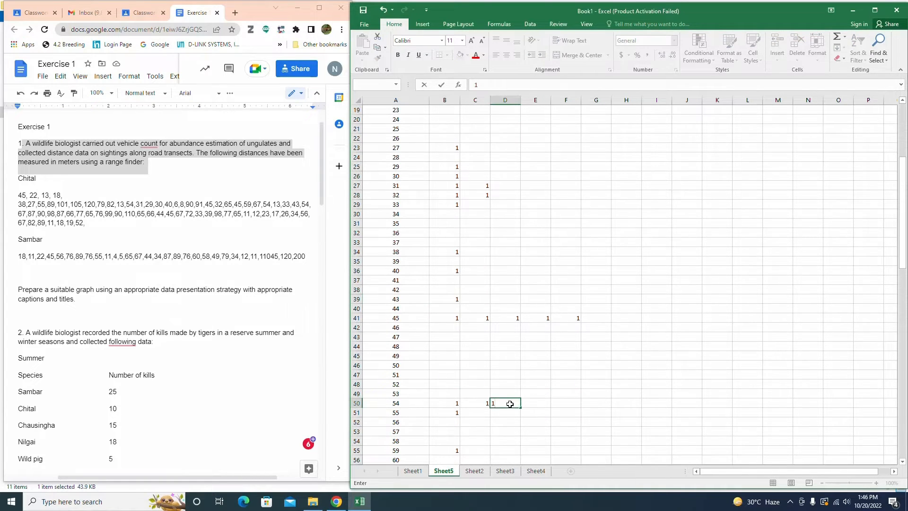
# Step: Add a second tally of 1 for class 67, and a tally of 1 beside class 87
pyautogui.scroll(-4, 421, 412)
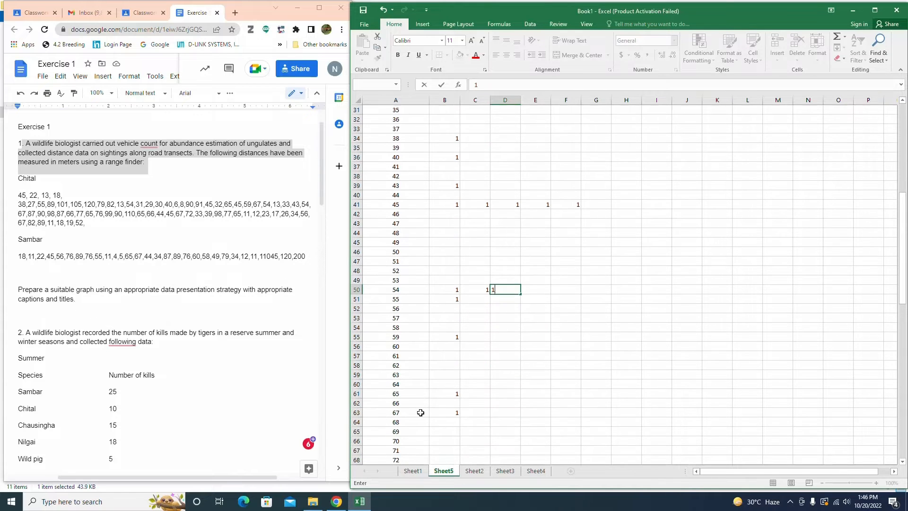
pyautogui.click(475, 412)
pyautogui.write('1')
pyautogui.scroll(-5, 468, 439)
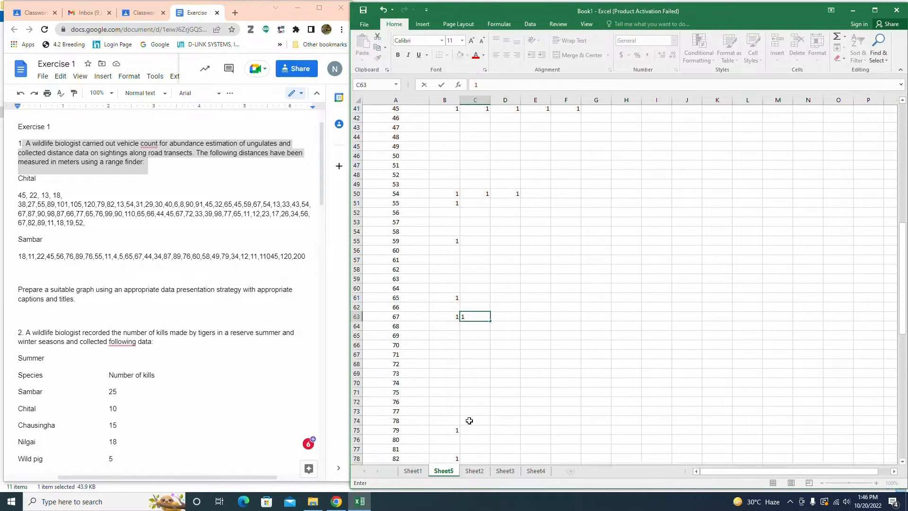
pyautogui.click(453, 459)
pyautogui.write('1')
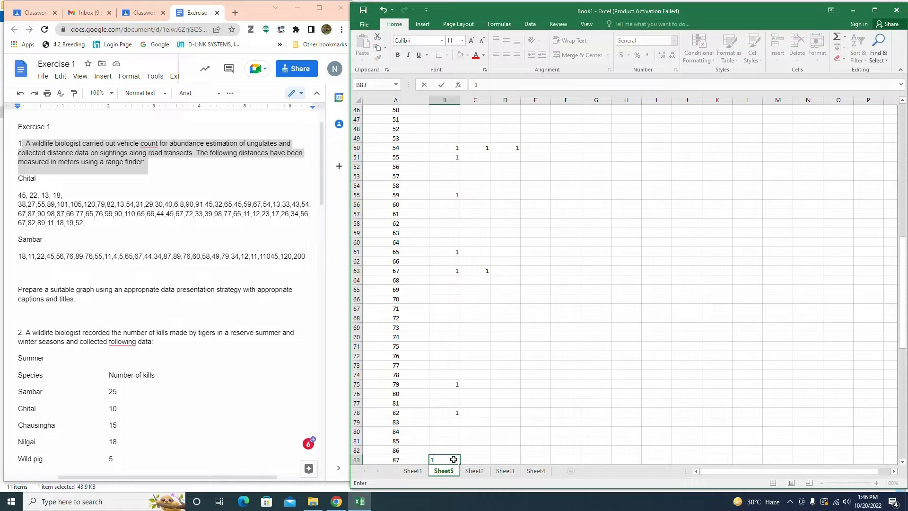
# Step: Add a second tally of 1 for class 90, and a tally of 1 beside class 98
pyautogui.scroll(-5, 401, 432)
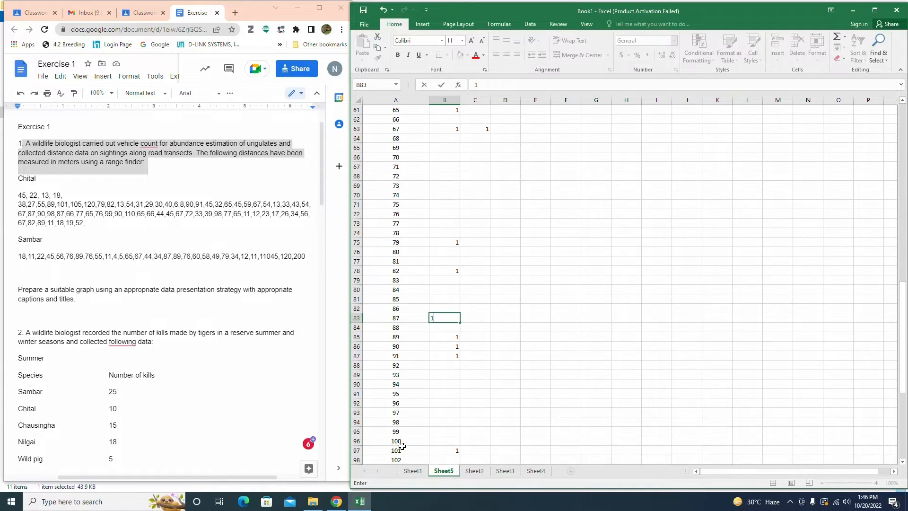
pyautogui.click(467, 346)
pyautogui.write('1')
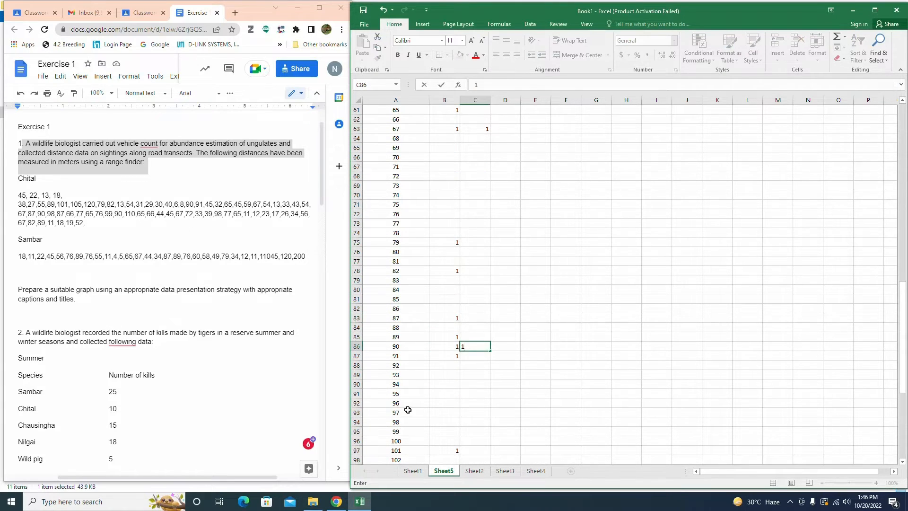
pyautogui.click(442, 422)
pyautogui.write('1')
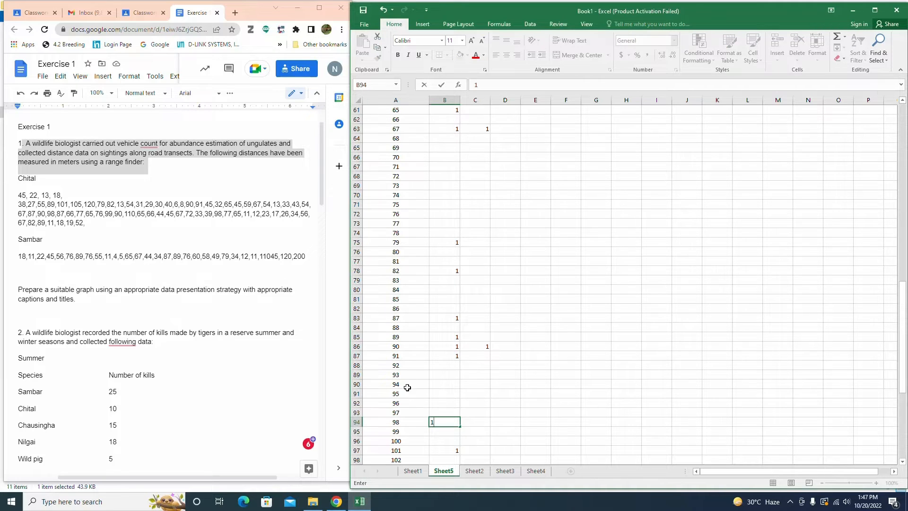
# Step: Add a second tally of 1 for class 87, and a tally of 1 beside class 66
pyautogui.click(478, 320)
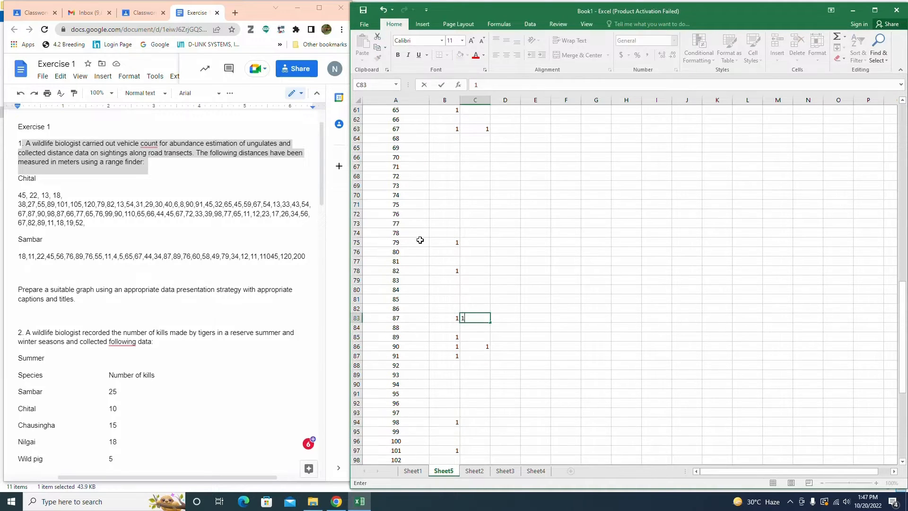
pyautogui.scroll(2, 408, 176)
pyautogui.write('1')
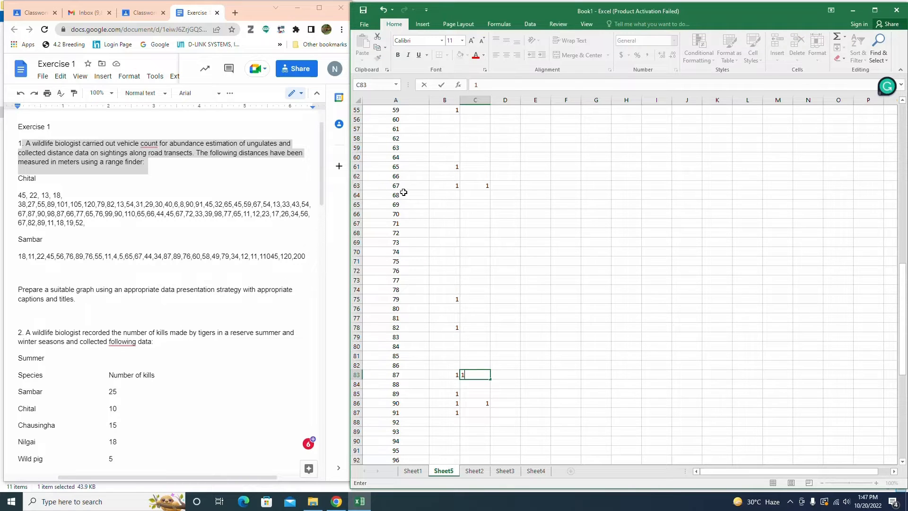
pyautogui.click(447, 175)
pyautogui.write('1')
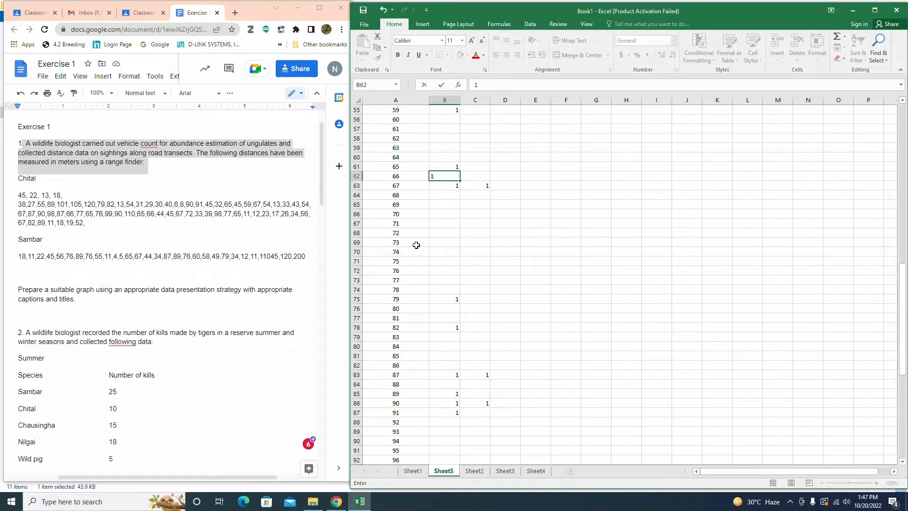
# Step: Add a second tally of 1 for class 65, and a tally of 1 beside class 77
pyautogui.click(465, 167)
pyautogui.write('1')
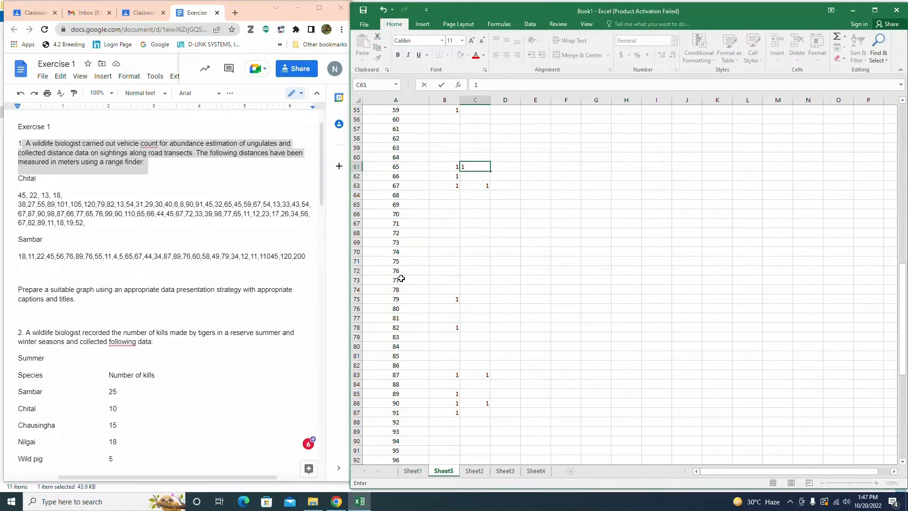
pyautogui.click(445, 278)
pyautogui.write('1')
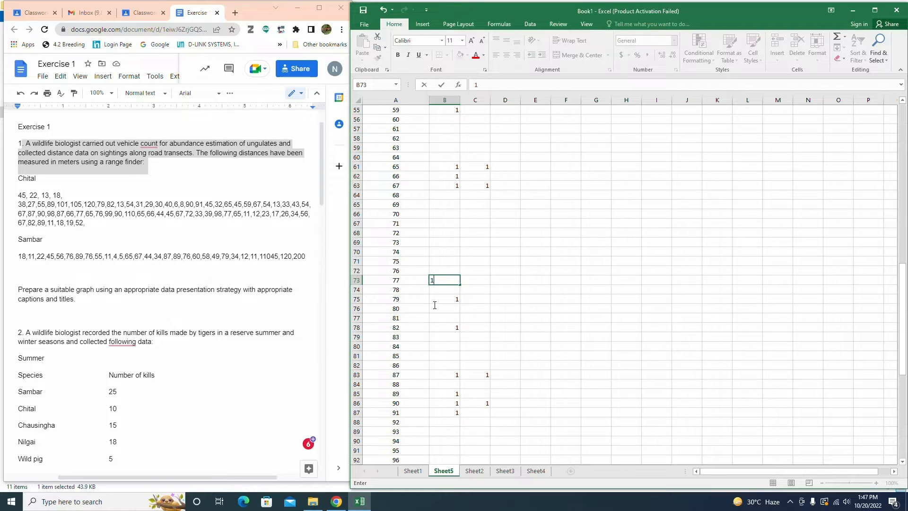
# Step: Add a tally of 1 beside class 76, and a tally of 1 beside class 99
pyautogui.click(445, 268)
pyautogui.write('1')
pyautogui.scroll(-3, 444, 415)
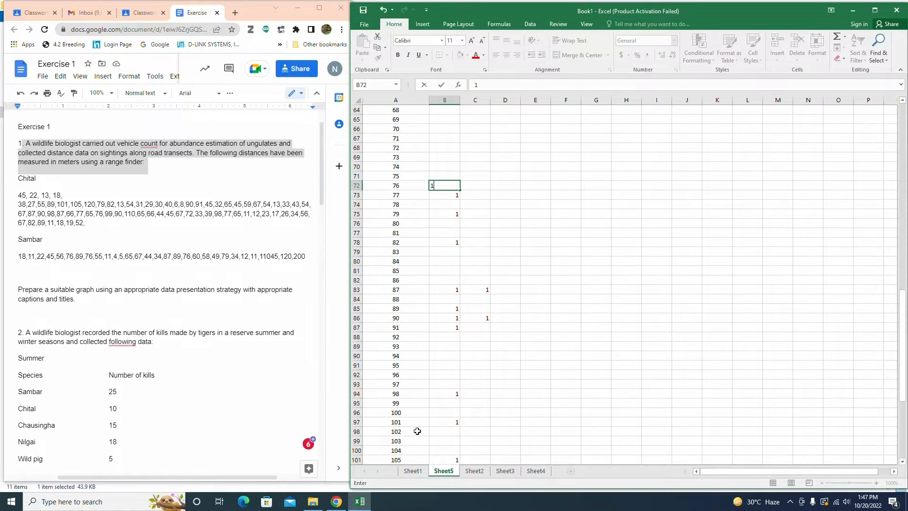
pyautogui.click(450, 401)
pyautogui.write('1')
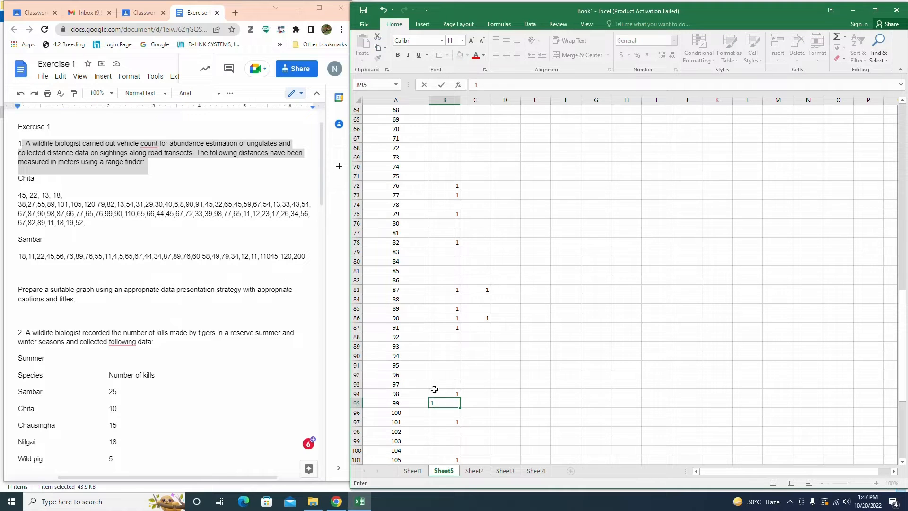
# Step: Add a third tally of 1 for class 90, and a tally of 1 beside class 110
pyautogui.click(509, 317)
pyautogui.write('1')
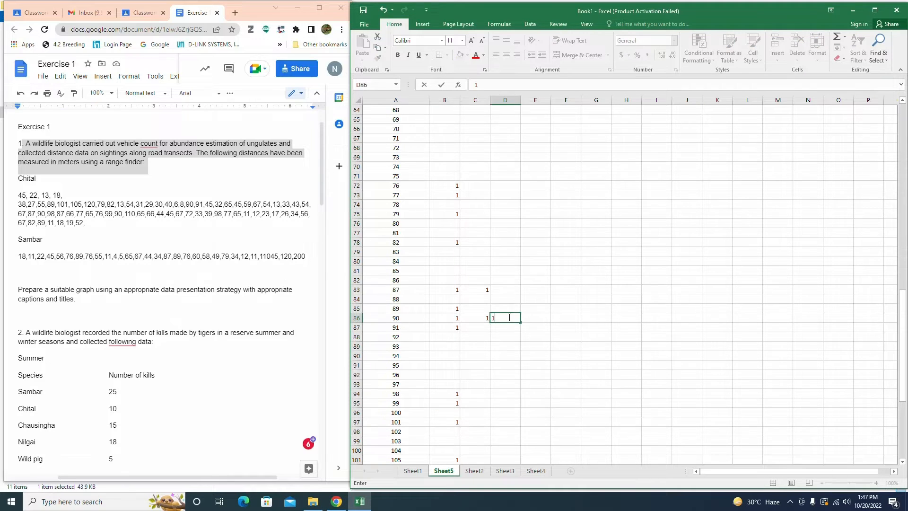
pyautogui.scroll(-4, 407, 385)
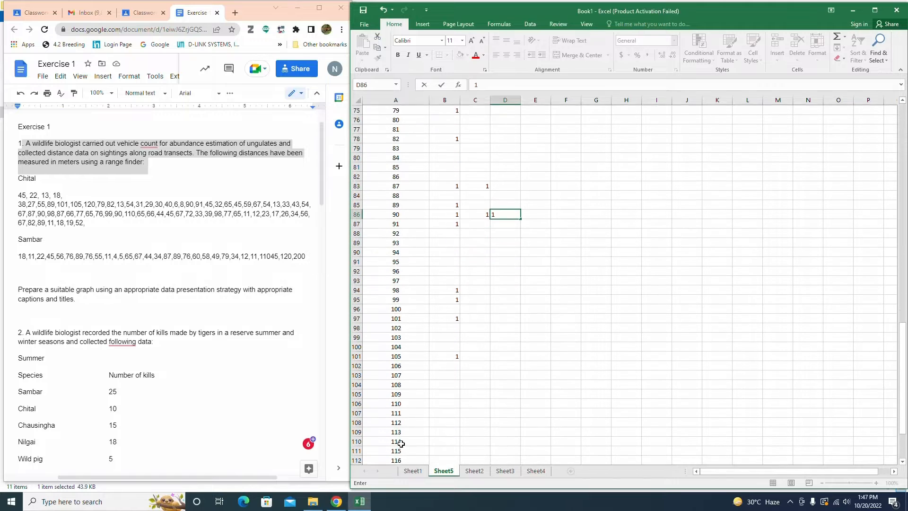
pyautogui.click(456, 393)
pyautogui.write('1')
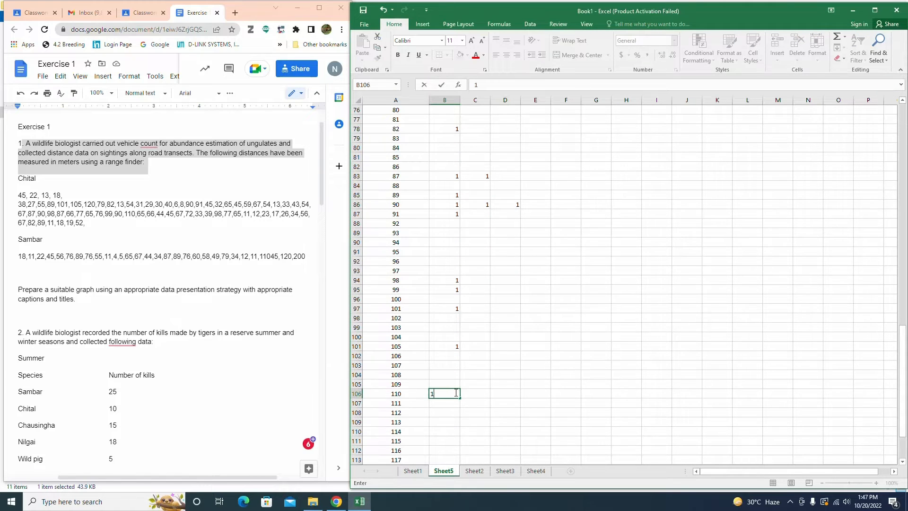
# Step: Add a third tally of 1 for class 65, and a second tally of 1 for class 66
pyautogui.scroll(7, 406, 264)
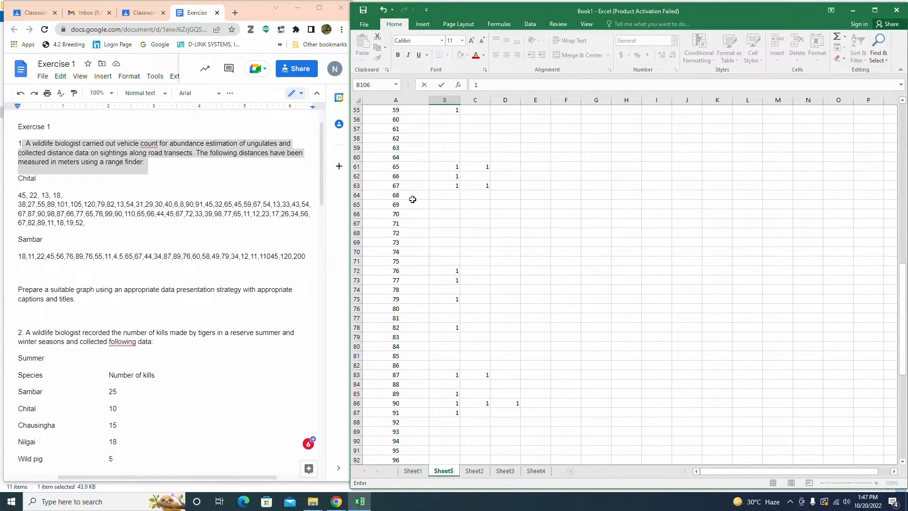
pyautogui.click(490, 167)
pyautogui.write('1')
pyautogui.click(477, 176)
pyautogui.write('1')
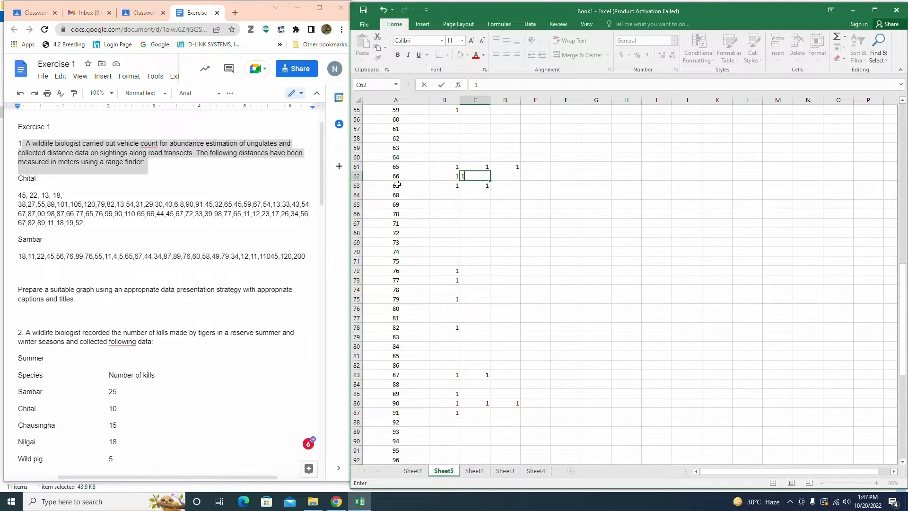
# Step: Add a tally of 1 beside class 44, and a sixth tally of 1 for class 45
pyautogui.scroll(6, 397, 185)
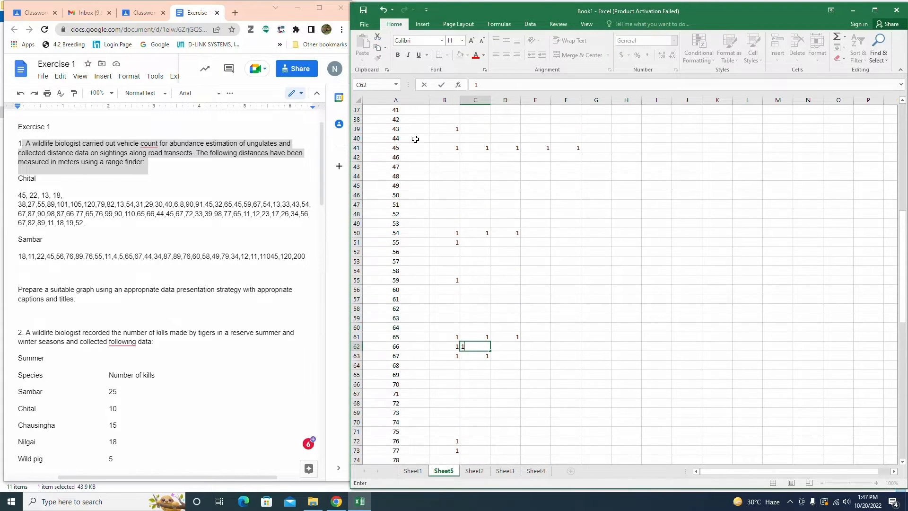
pyautogui.click(446, 137)
pyautogui.write('1')
pyautogui.click(587, 149)
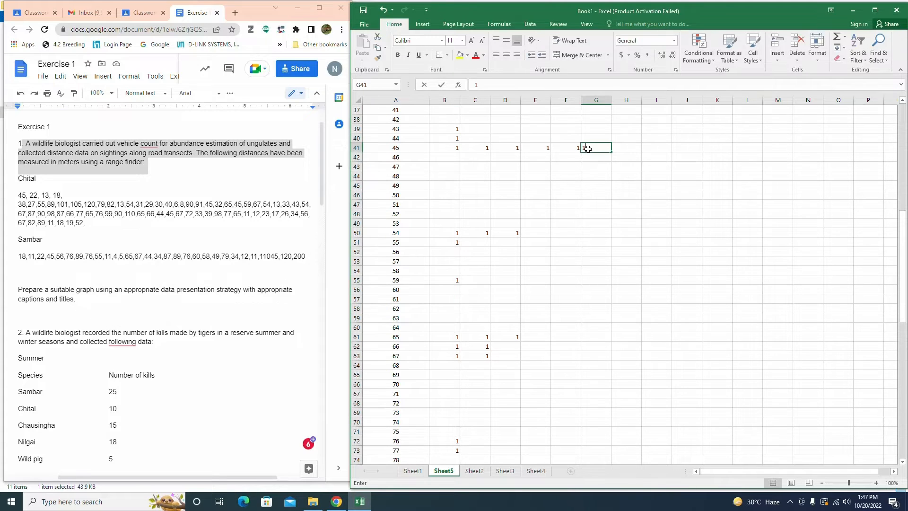
pyautogui.write('1')
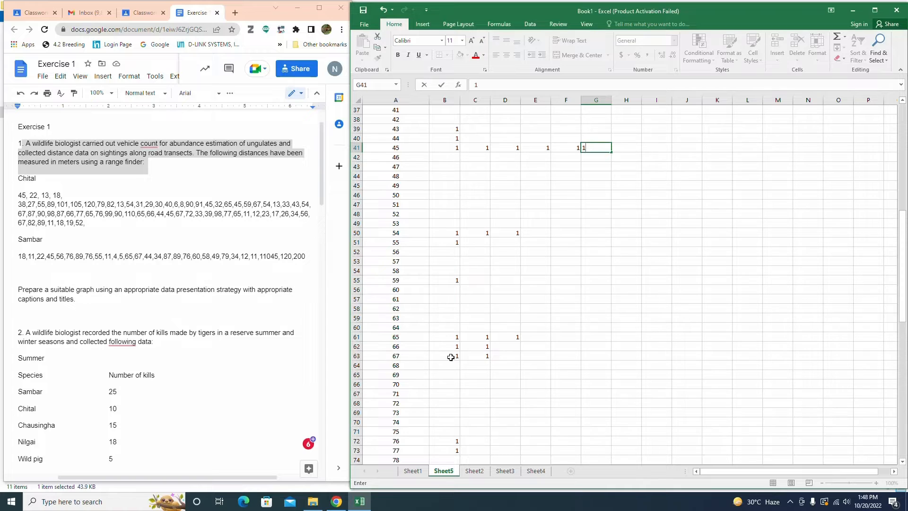
# Step: Add a third tally of 1 for class 67, and a tally of 1 beside class 72
pyautogui.click(503, 356)
pyautogui.write('1')
pyautogui.click(440, 403)
pyautogui.write('1')
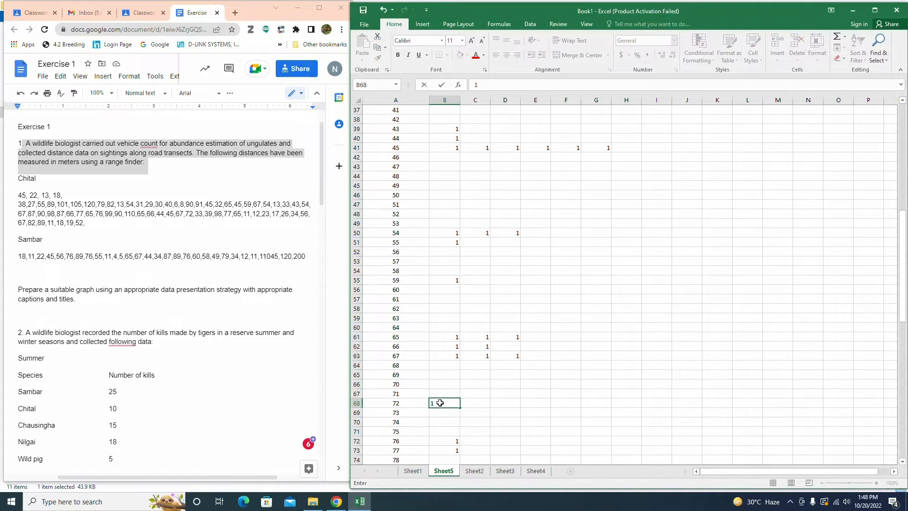
# Step: Add a second tally of 1 for class 33, and a tally of 1 beside class 39
pyautogui.scroll(3, 429, 184)
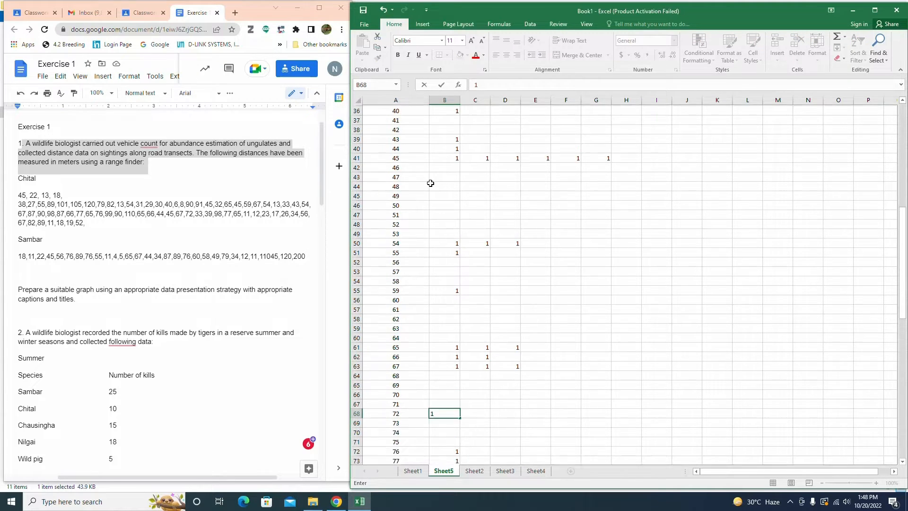
pyautogui.click(485, 117)
pyautogui.write('1')
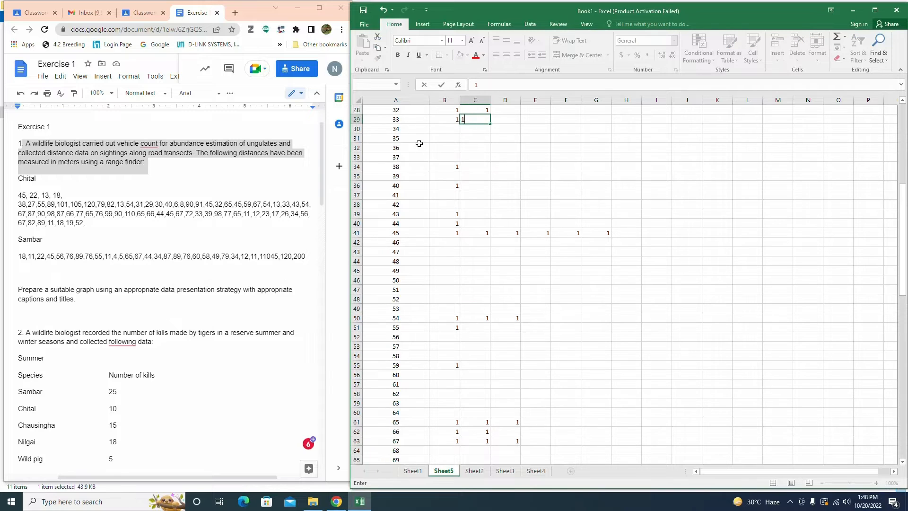
pyautogui.click(446, 176)
pyautogui.write('1')
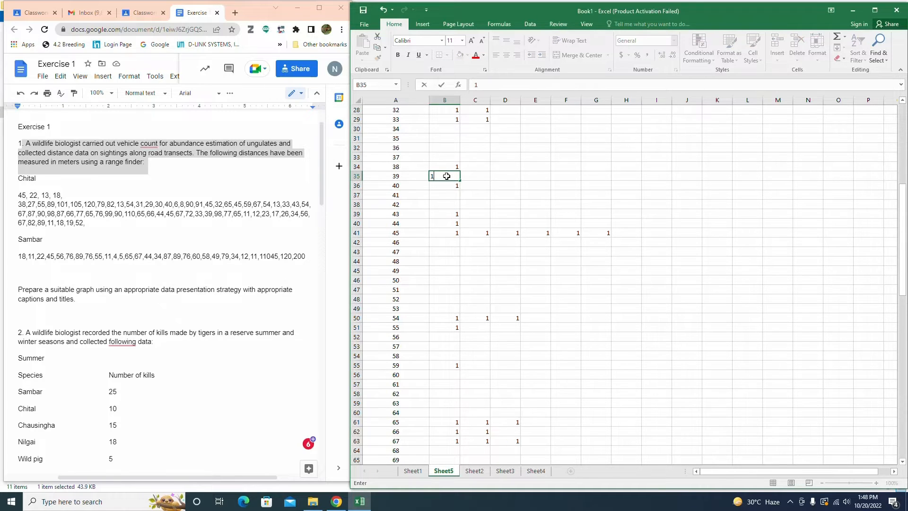
# Step: Add a second tally of 1 for class 98, and a second tally of 1 for class 77
pyautogui.scroll(-9, 419, 357)
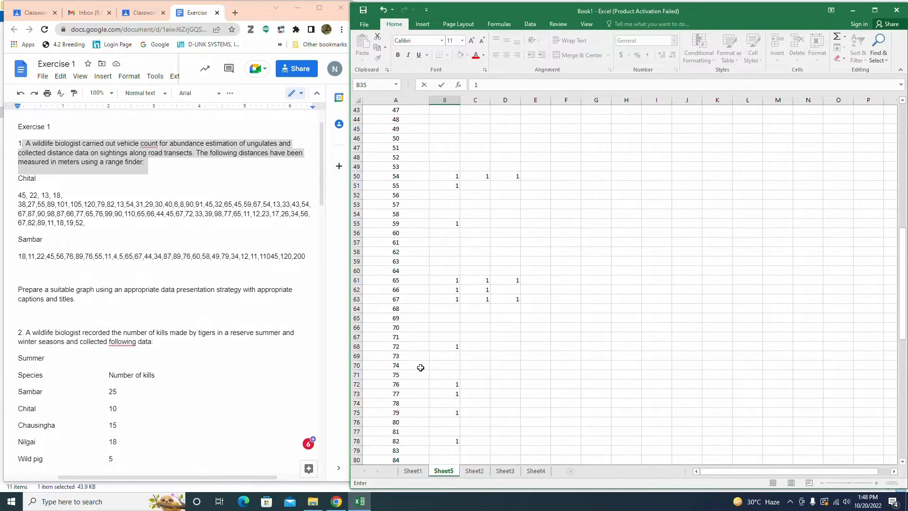
pyautogui.scroll(-3, 419, 401)
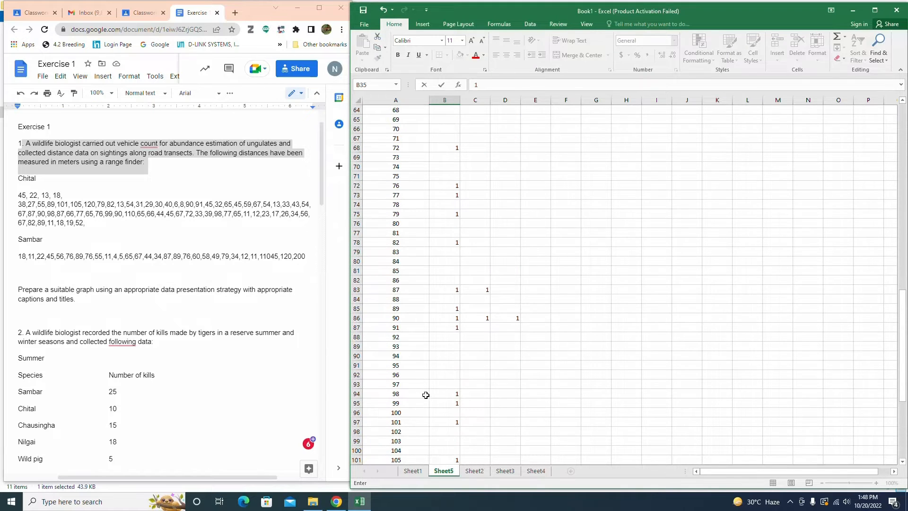
pyautogui.click(475, 394)
pyautogui.write('1')
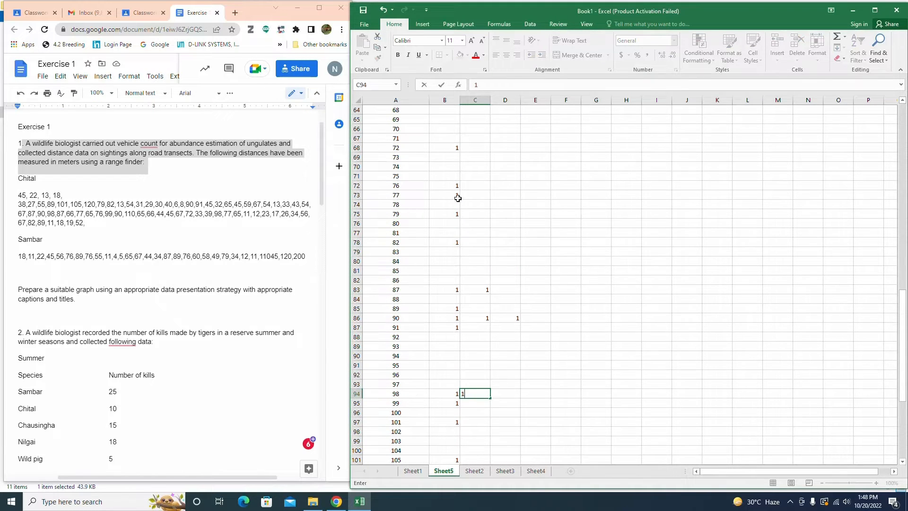
pyautogui.click(484, 197)
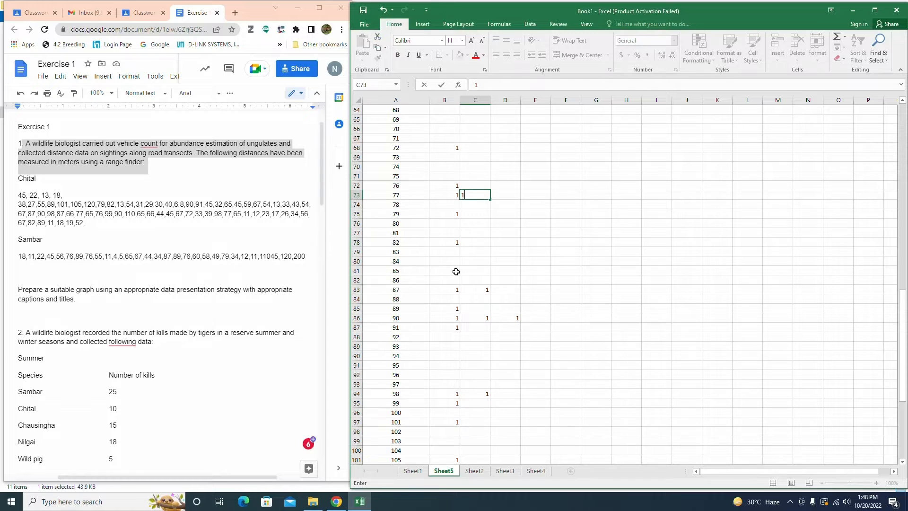
# Step: Add a fourth tally of 1 for class 65, and a tally of 1 beside class 11
pyautogui.scroll(5, 456, 271)
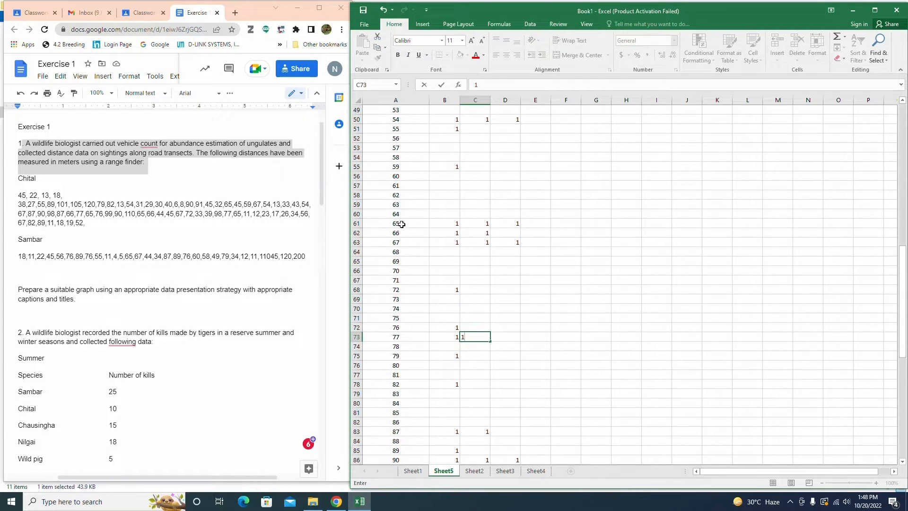
pyautogui.click(523, 222)
pyautogui.write('1')
pyautogui.scroll(11, 480, 223)
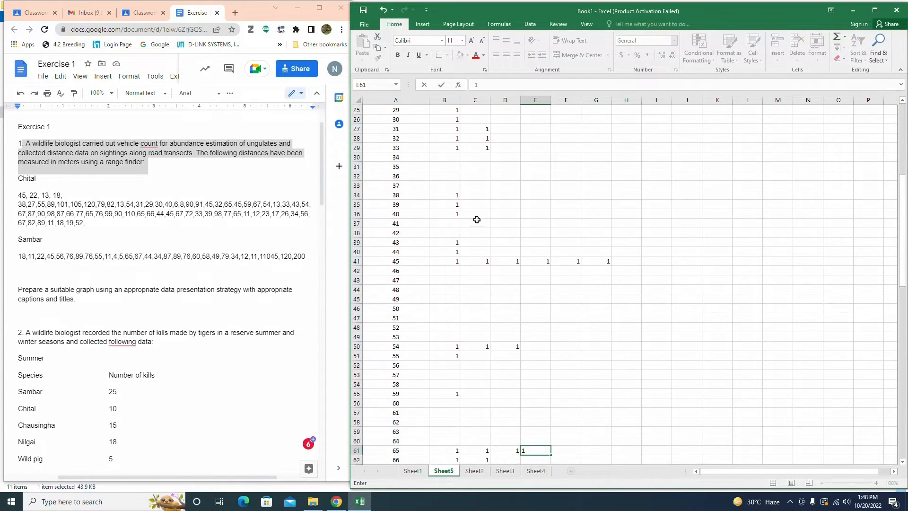
pyautogui.scroll(5, 476, 220)
pyautogui.click(432, 166)
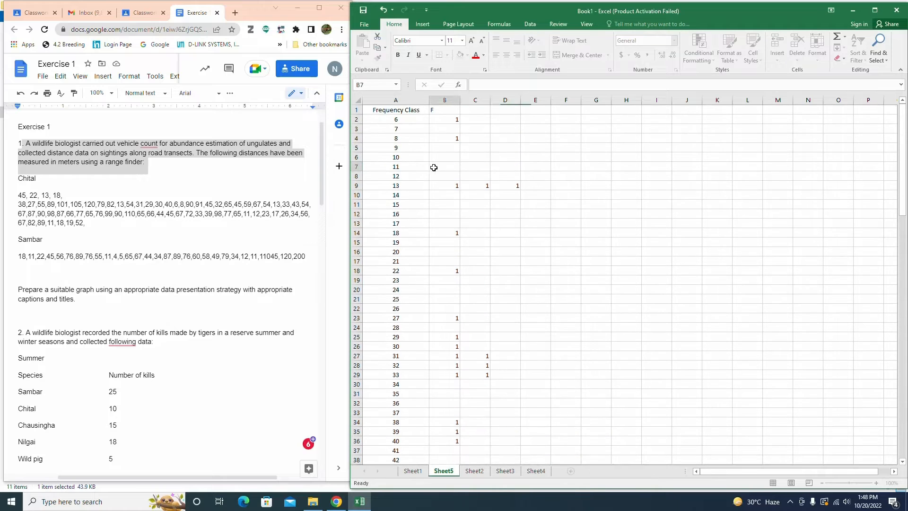
pyautogui.write('1')
# Step: Add tallies of 1 beside classes 12, 23 and 17
pyautogui.click(431, 178)
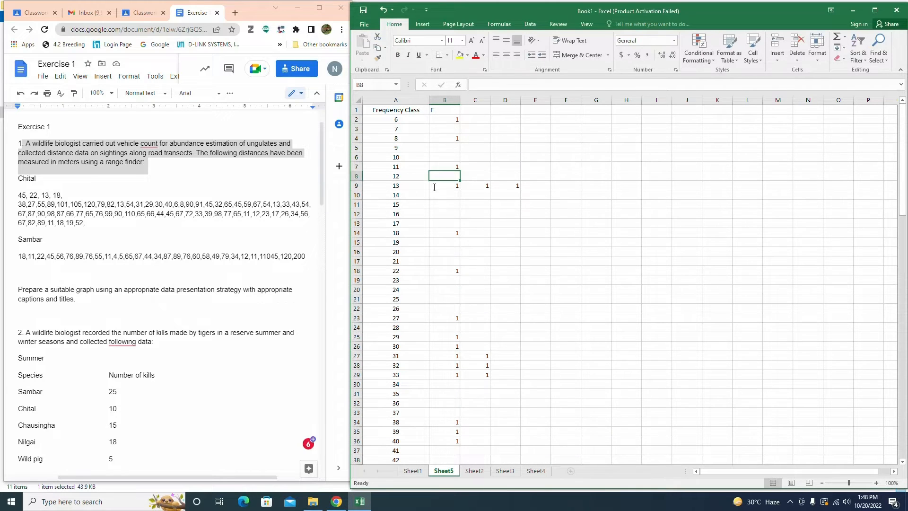
pyautogui.write('1')
pyautogui.click(445, 279)
pyautogui.write('1')
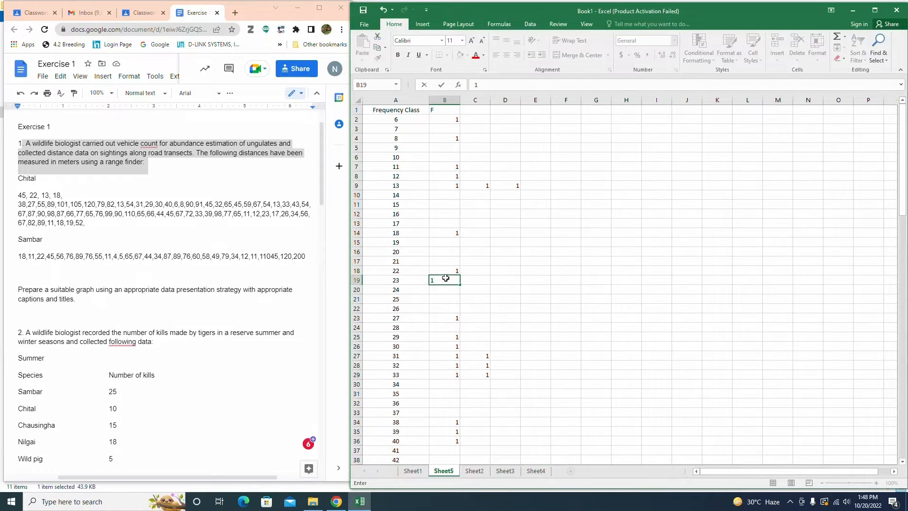
pyautogui.click(434, 222)
pyautogui.write('1')
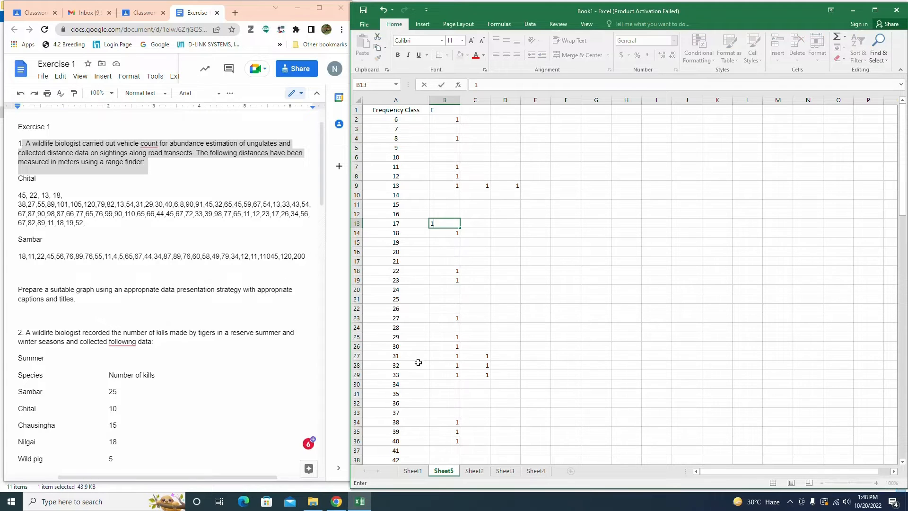
# Step: Add tallies of 1 beside classes 26, 34 and 56
pyautogui.click(450, 309)
pyautogui.write('1')
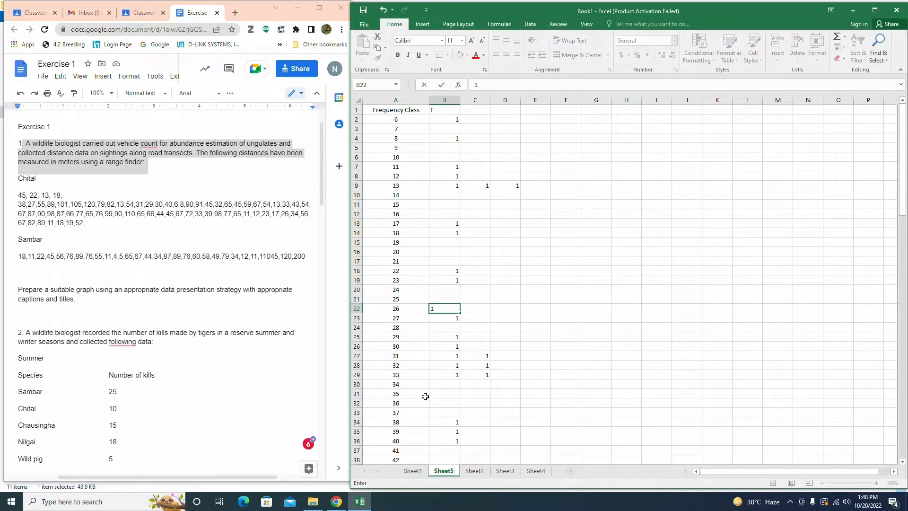
pyautogui.click(436, 383)
pyautogui.write('1')
pyautogui.scroll(-6, 433, 431)
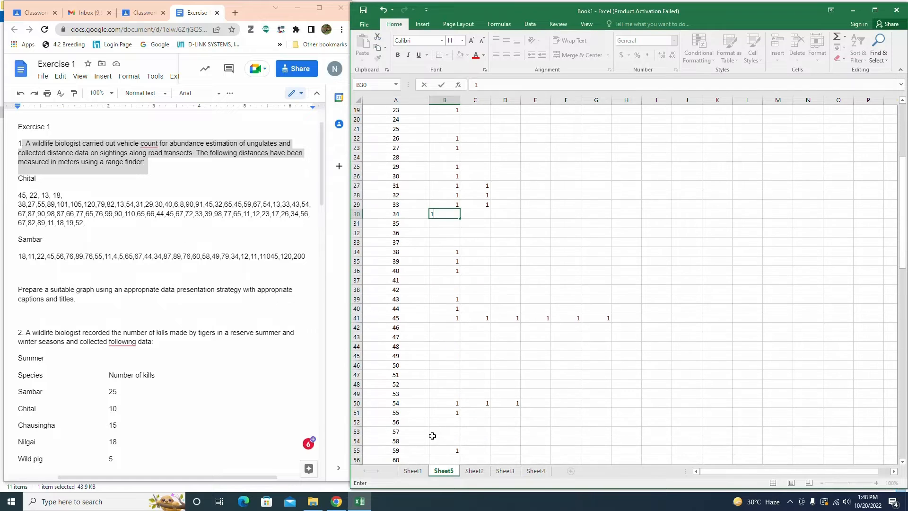
pyautogui.click(437, 421)
pyautogui.write('1')
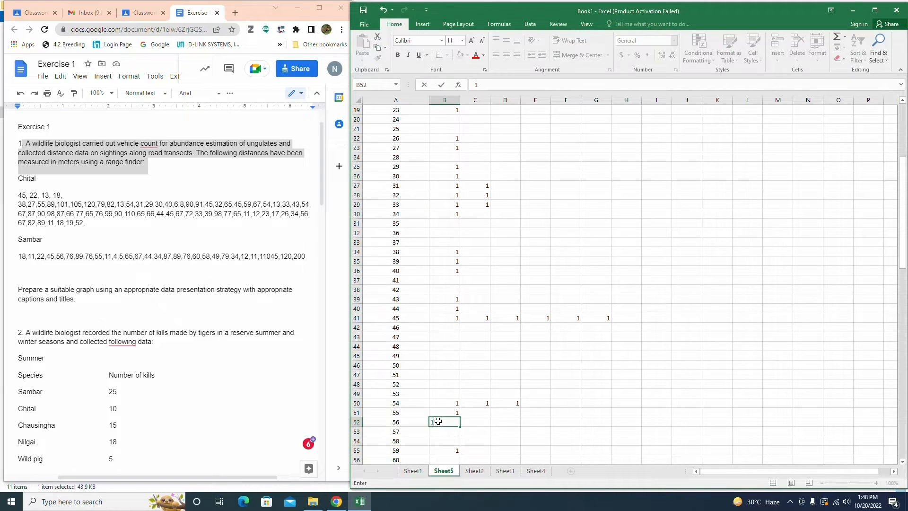
# Step: Add a fourth tally of 1 for class 67, and a second tally of 1 for class 82
pyautogui.scroll(-4, 438, 421)
pyautogui.click(529, 412)
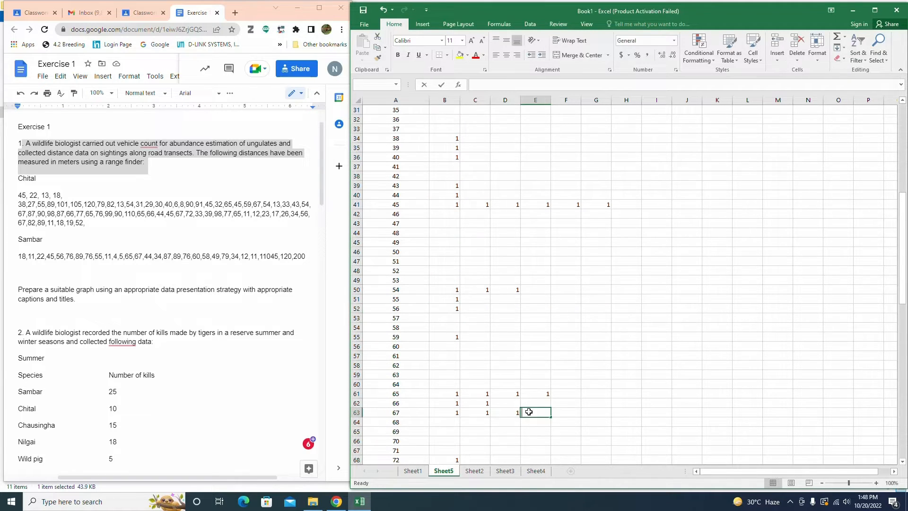
pyautogui.write('1')
pyautogui.scroll(-4, 453, 438)
pyautogui.click(466, 441)
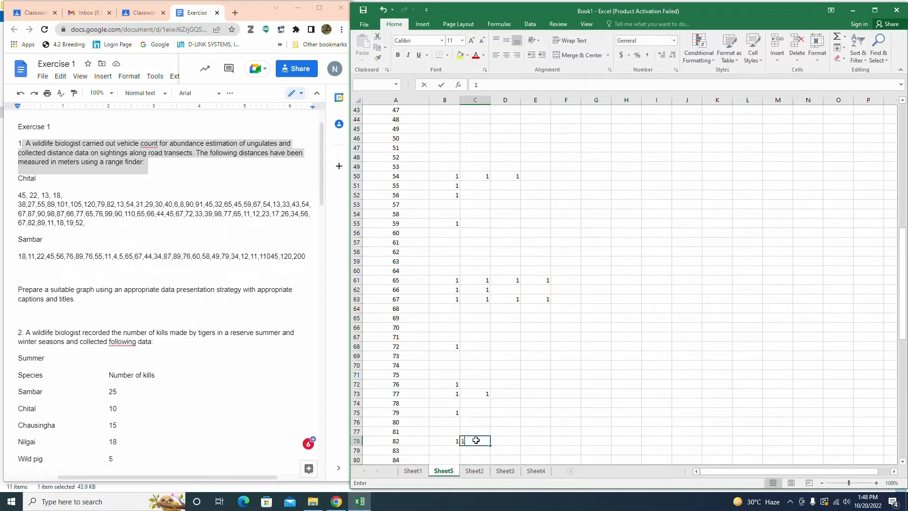
pyautogui.write('1')
# Step: Add a second tally of 1 for class 89, and a second tally of 1 for class 11
pyautogui.scroll(-3, 466, 441)
pyautogui.click(473, 422)
pyautogui.write('1')
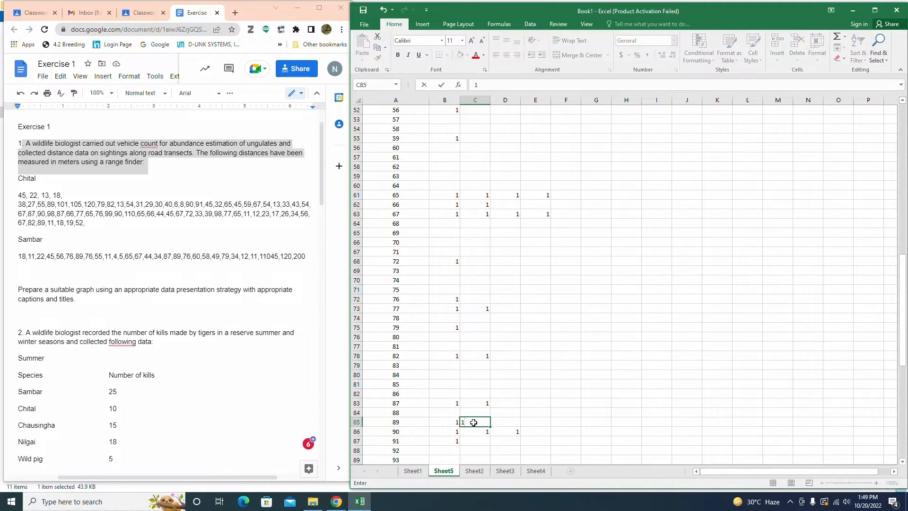
pyautogui.scroll(17, 452, 339)
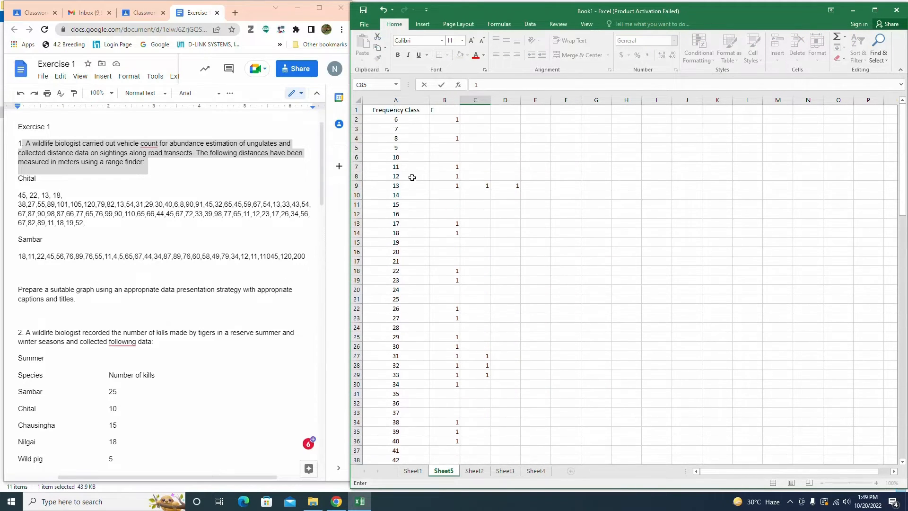
pyautogui.click(481, 166)
pyautogui.write('1')
# Step: Add a second tally of 1 for class 18, and tallies of 1 beside classes 19 and 52
pyautogui.click(470, 233)
pyautogui.write('1')
pyautogui.click(450, 242)
pyautogui.write('1')
pyautogui.scroll(-8, 425, 386)
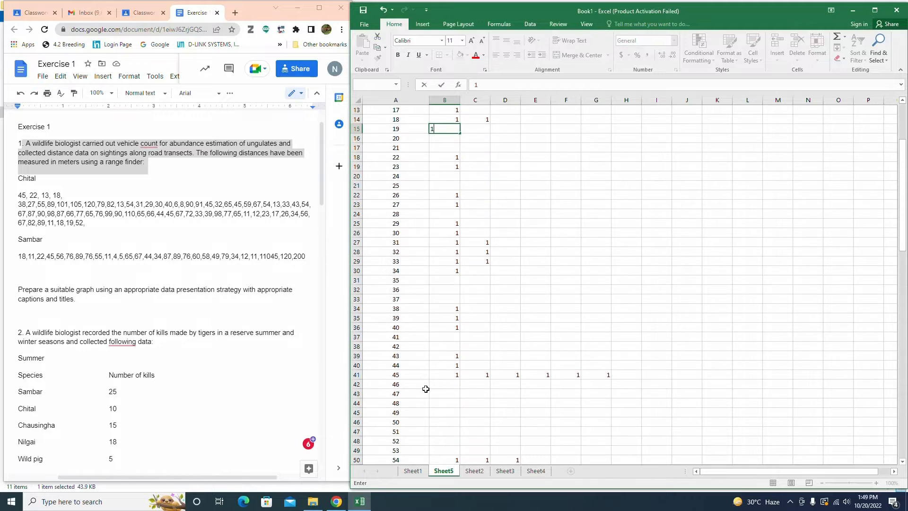
pyautogui.click(448, 328)
pyautogui.write('1')
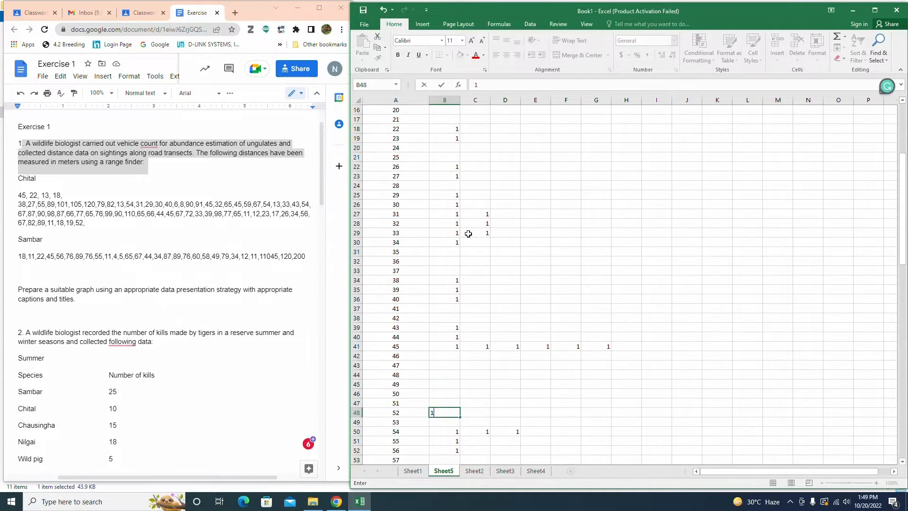
# Step: Label column E as Total
pyautogui.scroll(8, 468, 233)
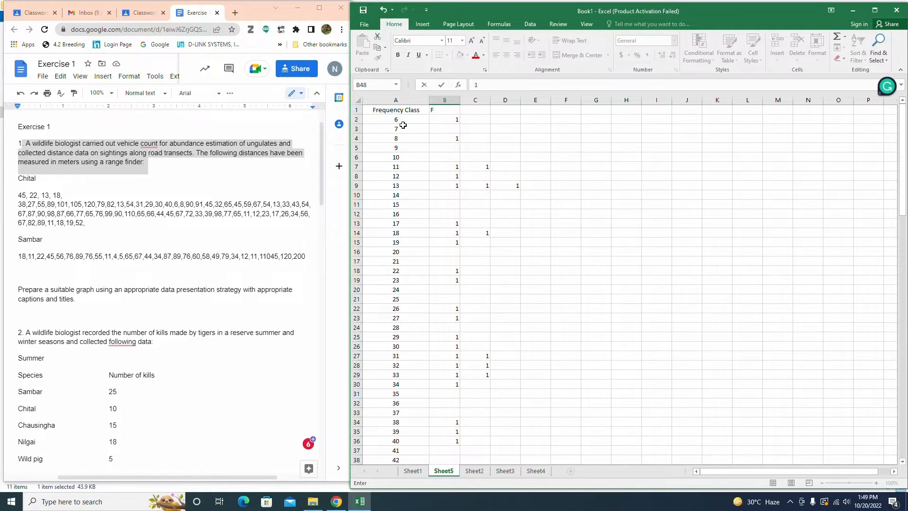
pyautogui.moveTo(451, 122); pyautogui.dragTo(538, 122)
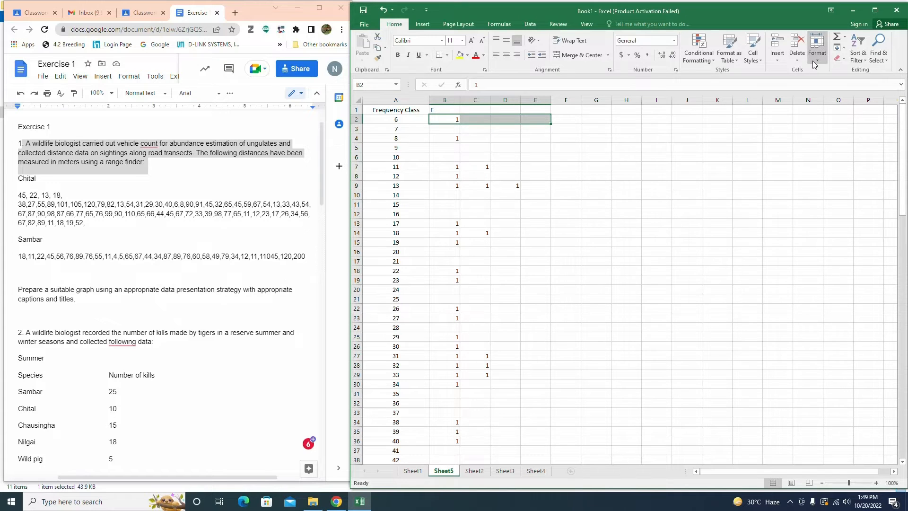
pyautogui.click(542, 109)
pyautogui.write('Total')
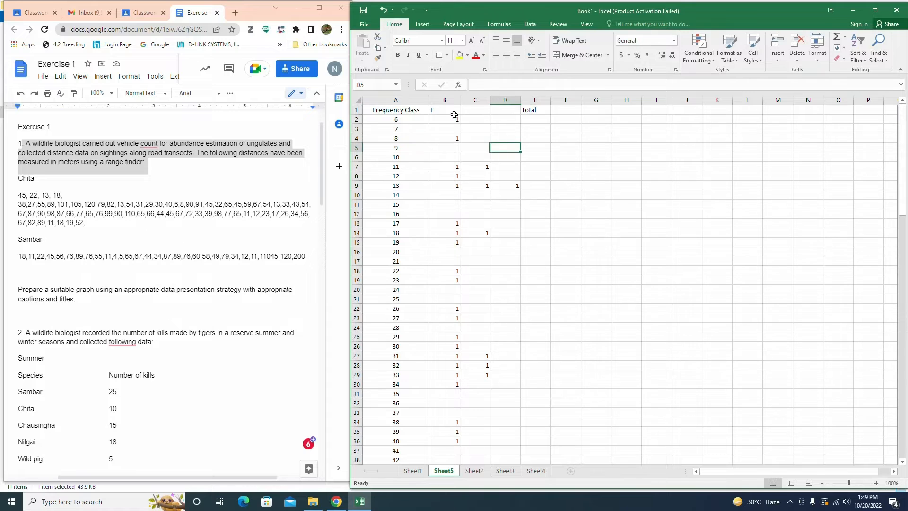
# Step: Type Total into cell H16 and delete it again
pyautogui.moveTo(455, 119); pyautogui.dragTo(638, 386)
pyautogui.scroll(3, 594, 267)
pyautogui.scroll(-9, 602, 325)
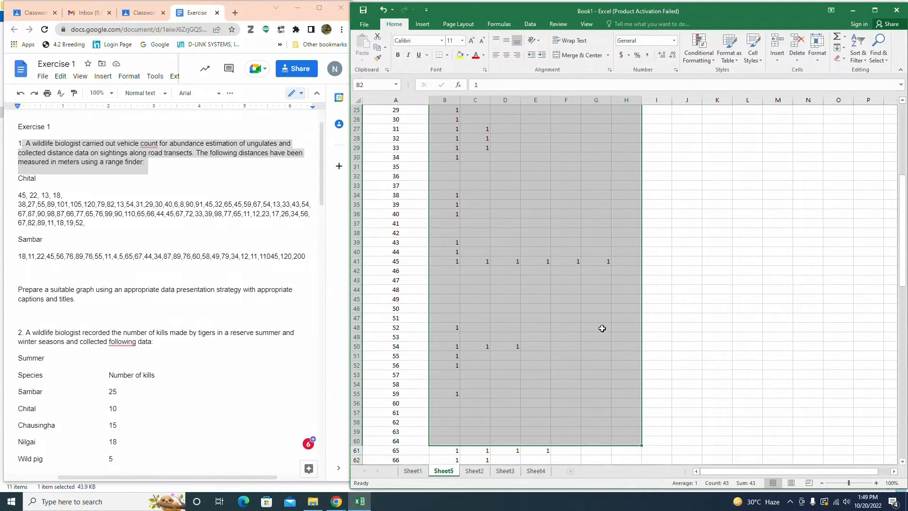
pyautogui.scroll(9, 602, 331)
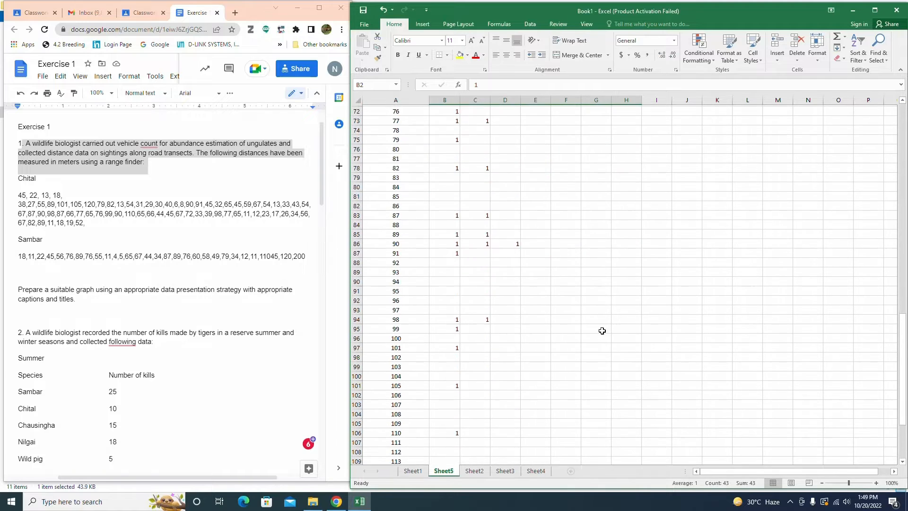
pyautogui.scroll(7, 602, 333)
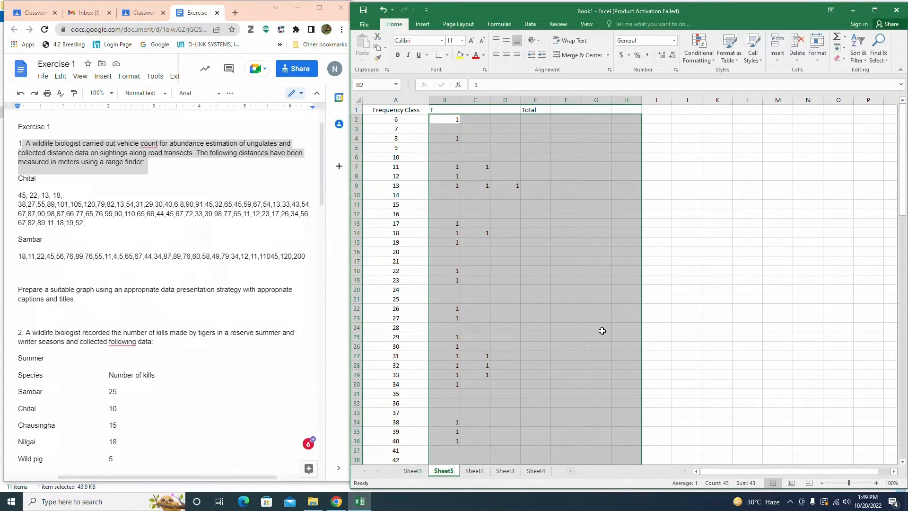
pyautogui.click(536, 109)
pyautogui.scroll(-5, 617, 265)
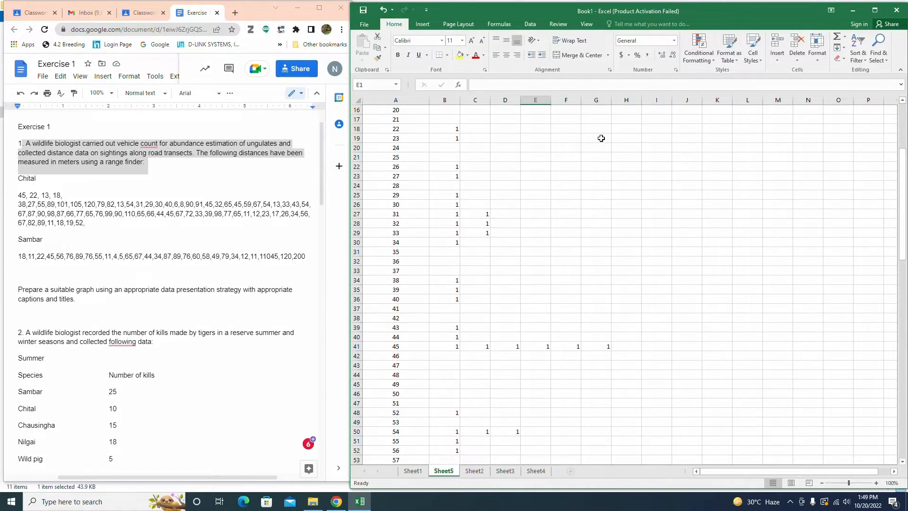
pyautogui.click(621, 109)
pyautogui.write('To')
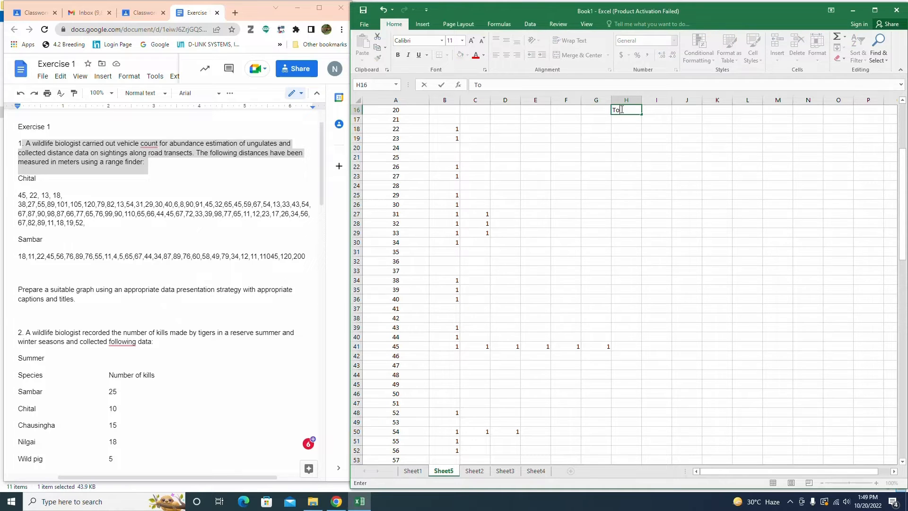
pyautogui.write('tal')
pyautogui.click(592, 145)
pyautogui.scroll(5, 566, 257)
pyautogui.click(626, 249)
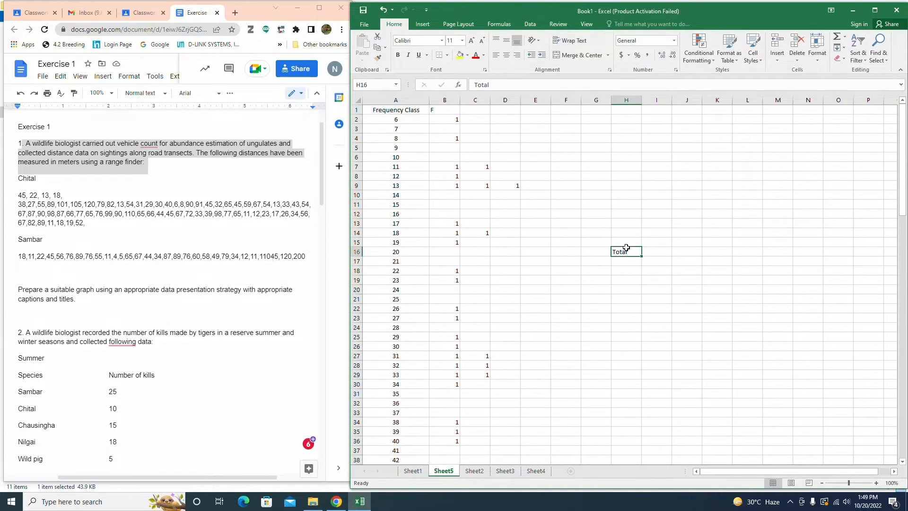
pyautogui.press('Delete')
# Step: Head column H as Total and use AutoSum to total the tallies of every class row into it
pyautogui.click(628, 111)
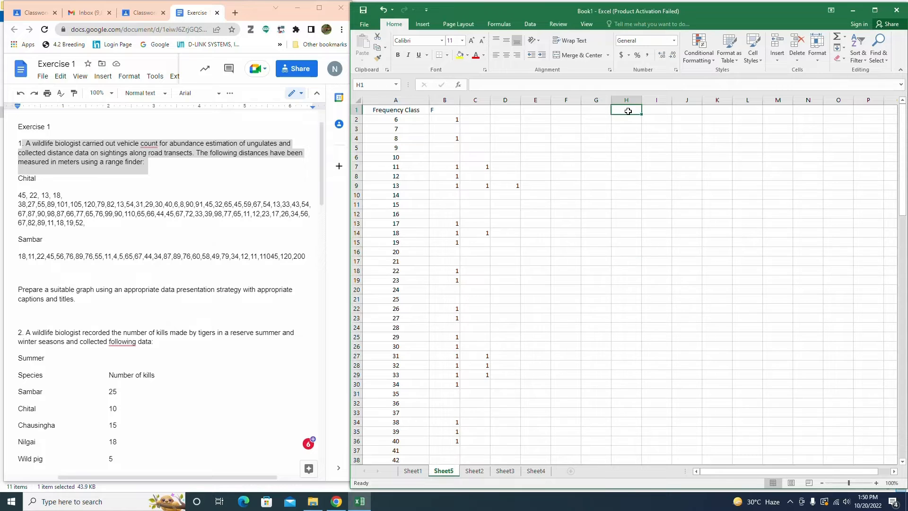
pyautogui.write('Total')
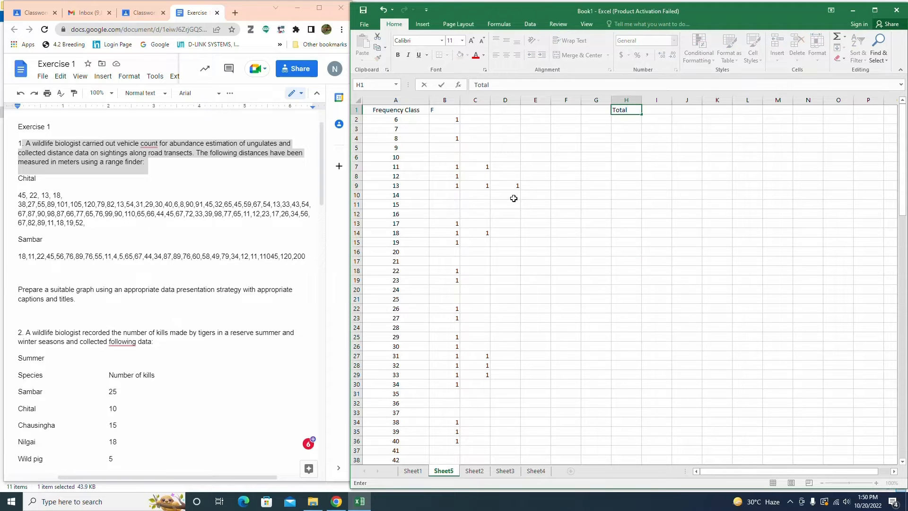
pyautogui.moveTo(445, 119); pyautogui.dragTo(613, 255)
pyautogui.scroll(4, 734, 247)
pyautogui.click(844, 37)
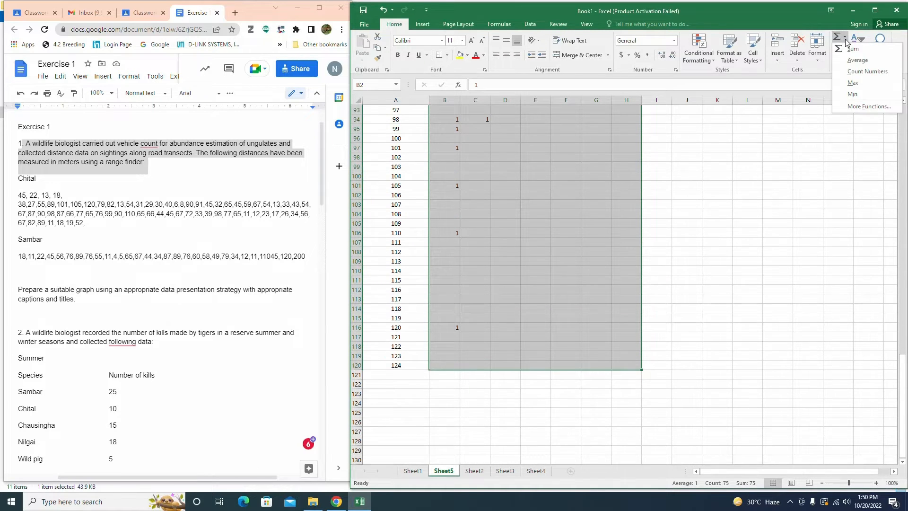
pyautogui.click(852, 49)
# Step: Delete the empty row for class 7
pyautogui.scroll(20, 667, 217)
pyautogui.click(588, 168)
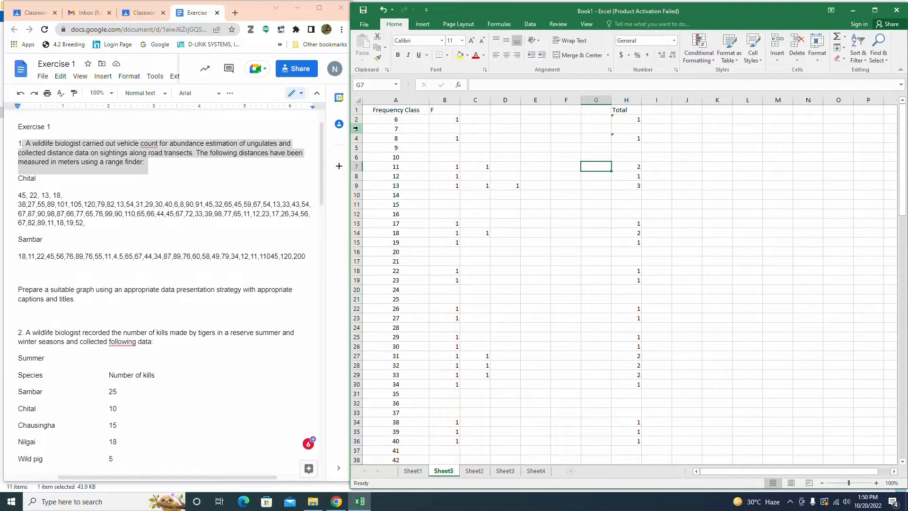
pyautogui.click(357, 129)
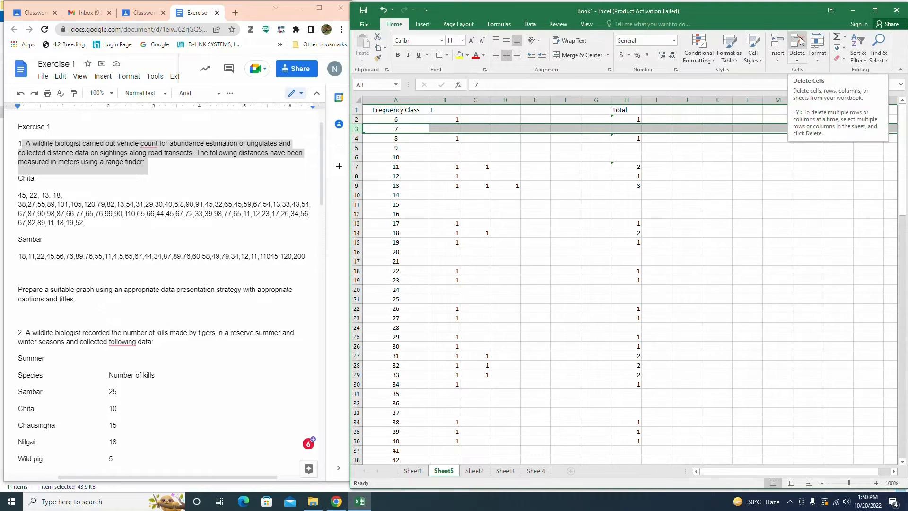
pyautogui.click(799, 41)
# Step: Delete the empty rows for classes 9, 10, 14 to 16, 20 and 21
pyautogui.click(357, 138)
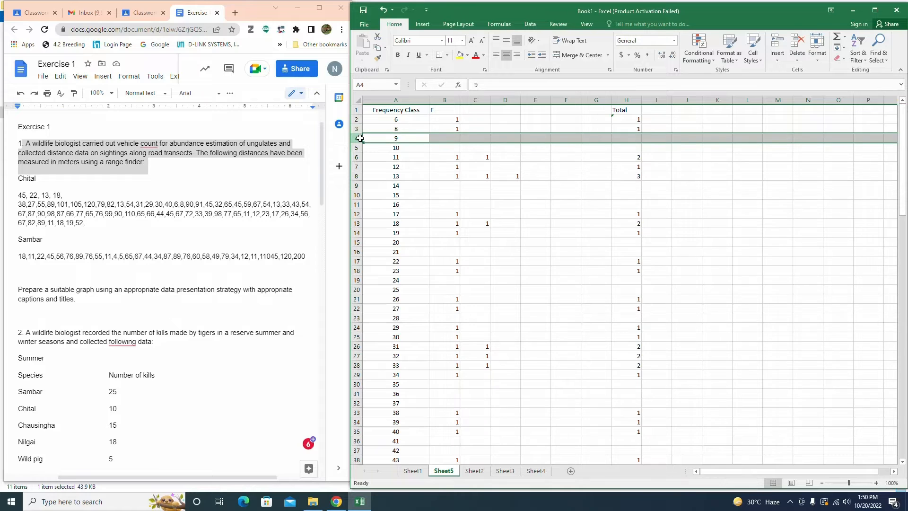
pyautogui.moveTo(360, 138); pyautogui.dragTo(359, 224)
pyautogui.click(799, 41)
pyautogui.click(797, 41)
pyautogui.click(797, 41)
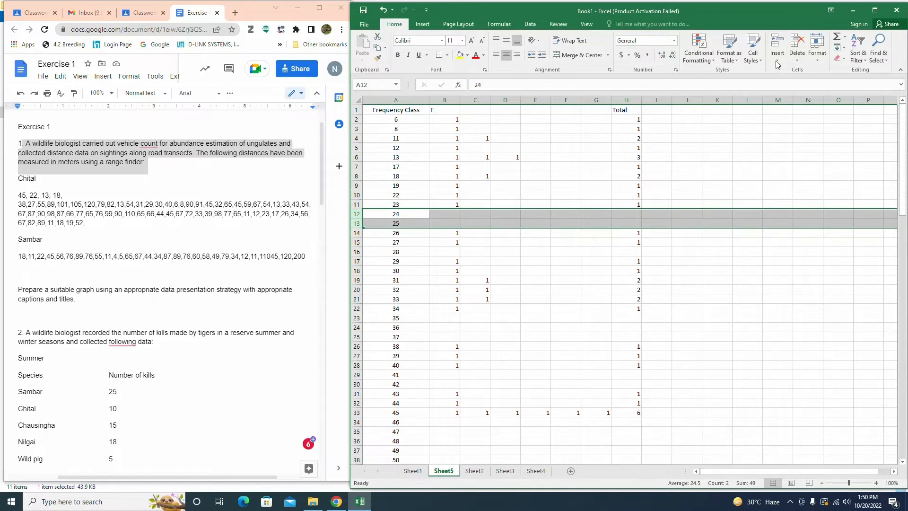
# Step: Delete the empty rows for classes 24, 25 and 28
pyautogui.click(797, 41)
pyautogui.click(359, 233)
pyautogui.click(797, 41)
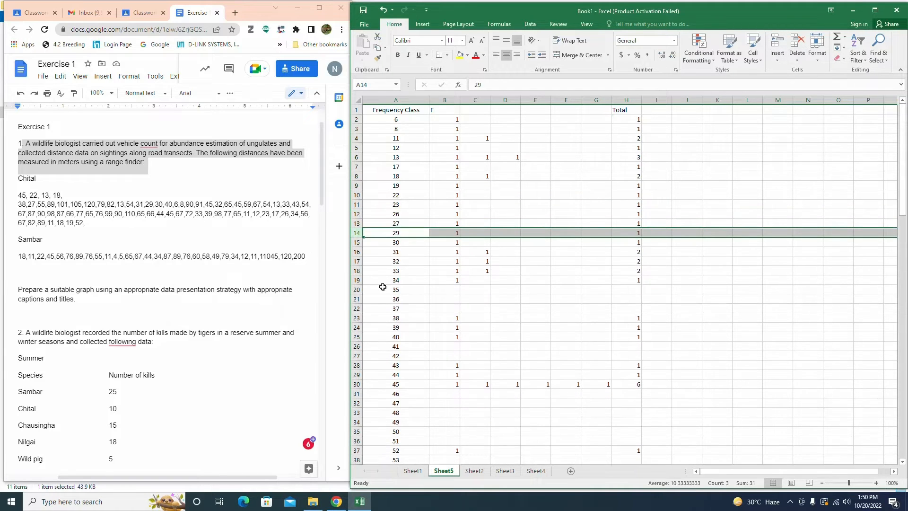
# Step: Delete the empty rows for classes 35 to 37, 41, 42 and 46 to 51
pyautogui.moveTo(358, 290); pyautogui.dragTo(358, 393)
pyautogui.click(797, 41)
pyautogui.click(797, 41)
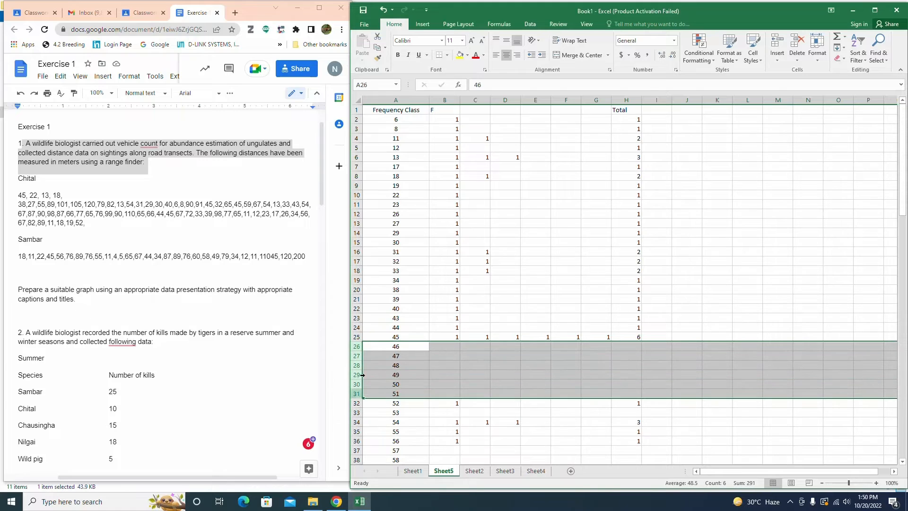
pyautogui.click(796, 43)
# Step: Delete the empty rows for classes 53, 57, 58 and 60 to 64
pyautogui.click(358, 356)
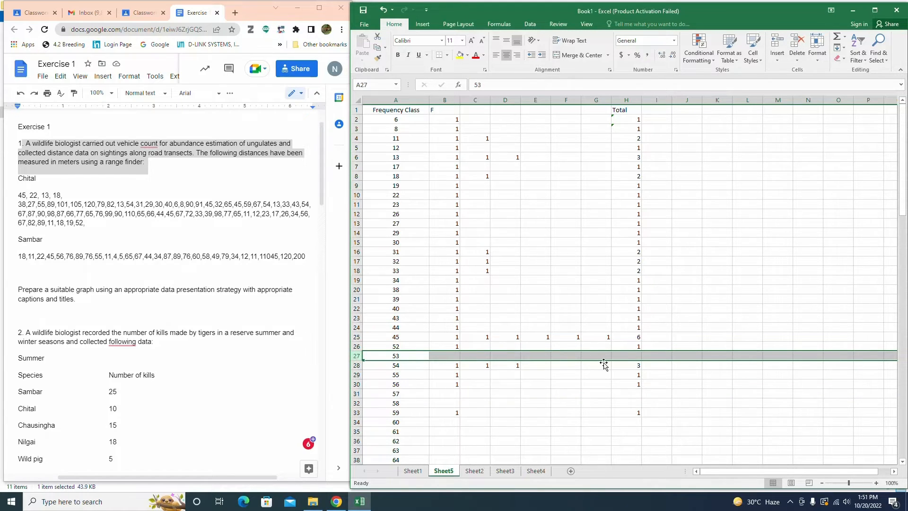
pyautogui.click(796, 44)
pyautogui.moveTo(366, 384); pyautogui.dragTo(356, 432)
pyautogui.click(796, 46)
pyautogui.click(797, 46)
pyautogui.scroll(-2, 388, 410)
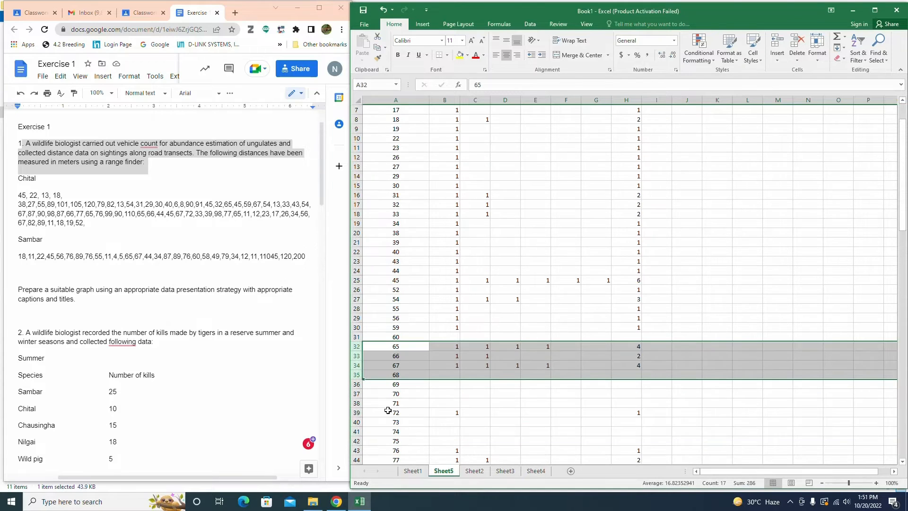
pyautogui.click(357, 337)
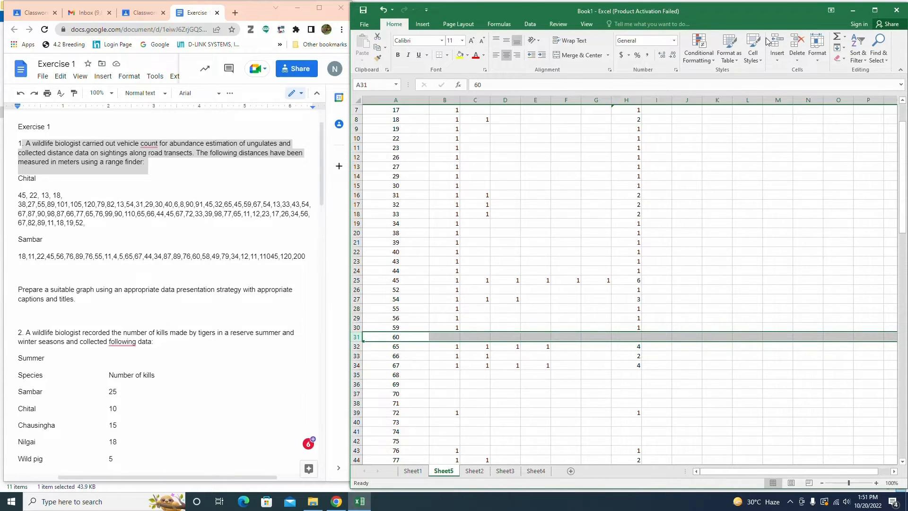
pyautogui.click(797, 46)
# Step: Delete the empty rows for classes 68 to 71 and 73 to 75
pyautogui.click(358, 365)
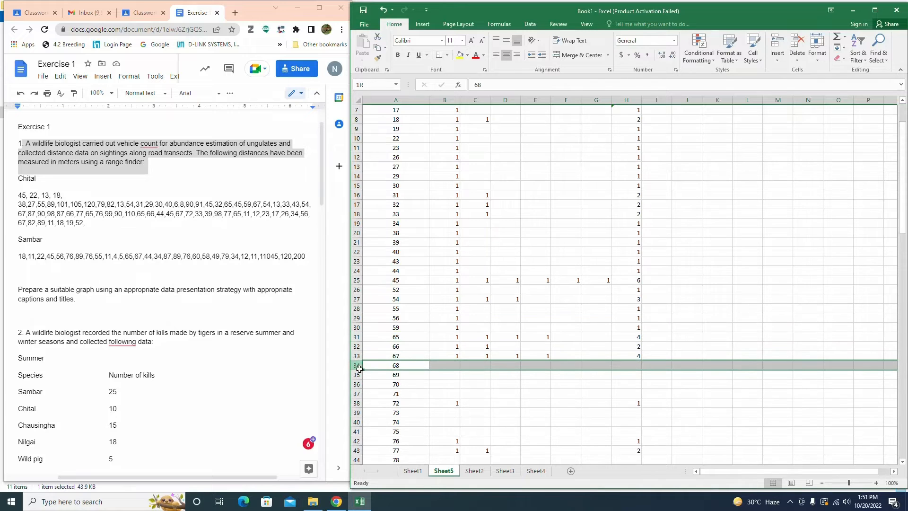
pyautogui.moveTo(359, 369); pyautogui.dragTo(358, 395)
pyautogui.click(796, 46)
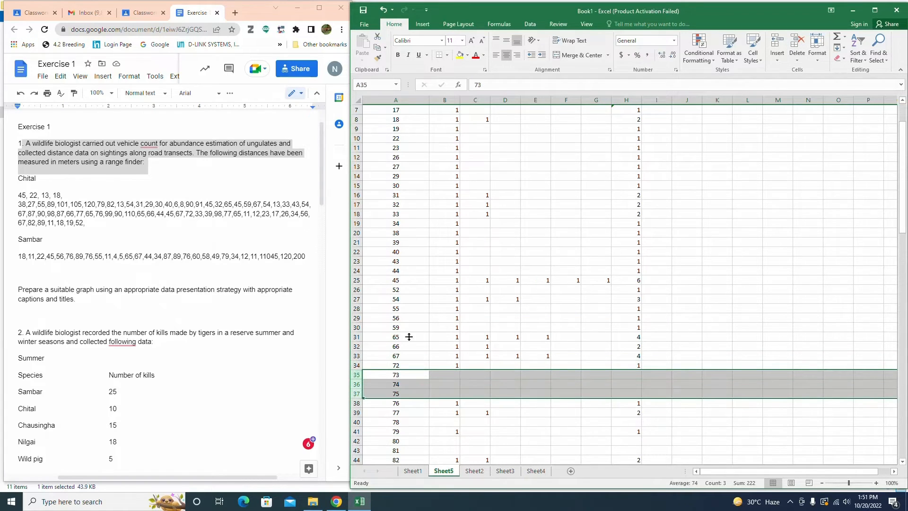
pyautogui.click(790, 51)
# Step: Delete the empty rows for classes 78, 80, 81 and 84 to 86
pyautogui.scroll(-2, 405, 373)
pyautogui.moveTo(357, 337); pyautogui.dragTo(367, 418)
pyautogui.click(796, 46)
pyautogui.click(796, 47)
pyautogui.click(796, 47)
# Step: Delete the empty rows for classes 92 to 97, undoing one extra row deletion
pyautogui.click(791, 54)
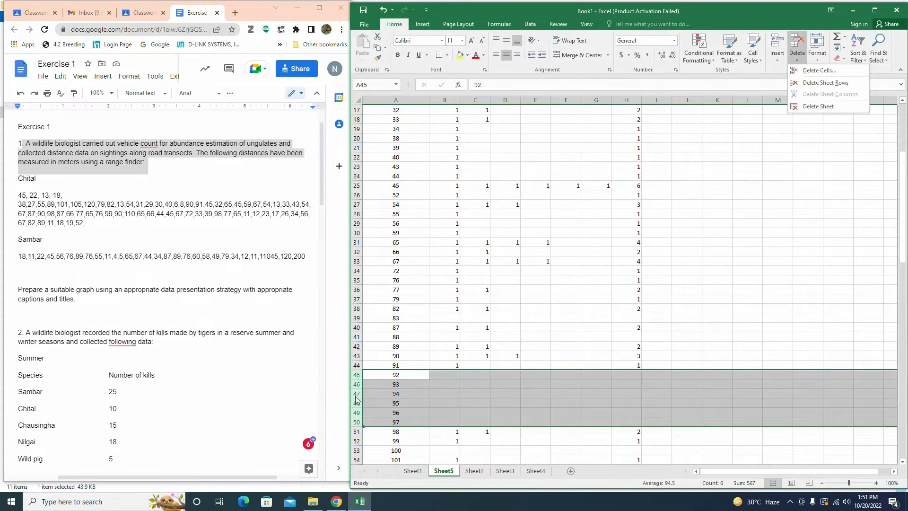
pyautogui.click(802, 45)
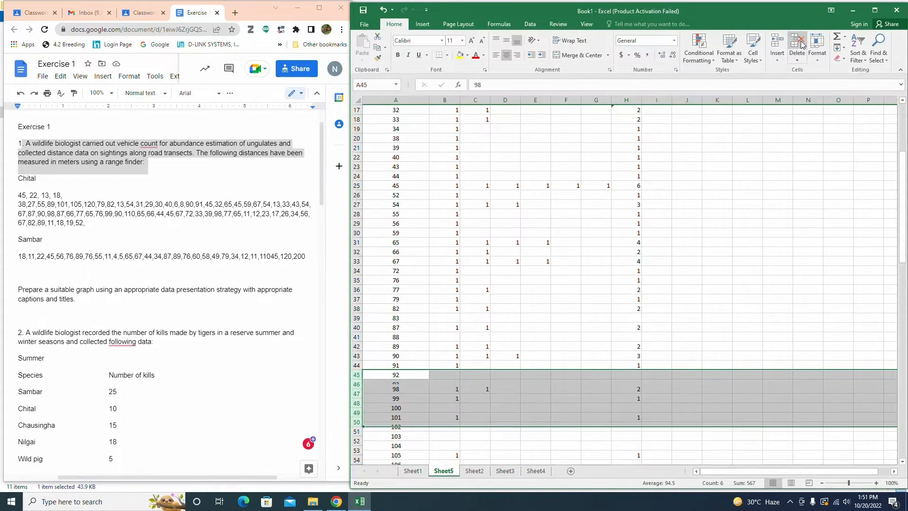
pyautogui.click(801, 44)
pyautogui.click(385, 10)
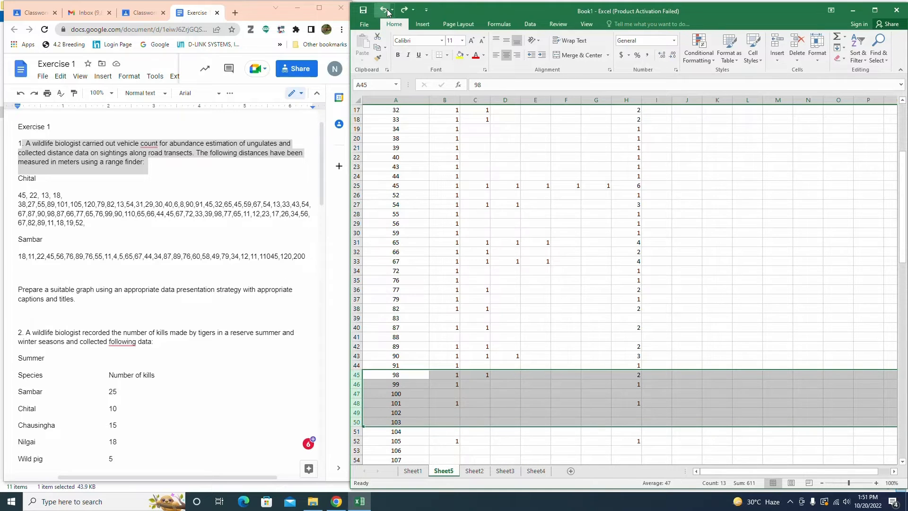
# Step: Delete the empty row for class 100
pyautogui.click(413, 393)
pyautogui.scroll(-2, 421, 391)
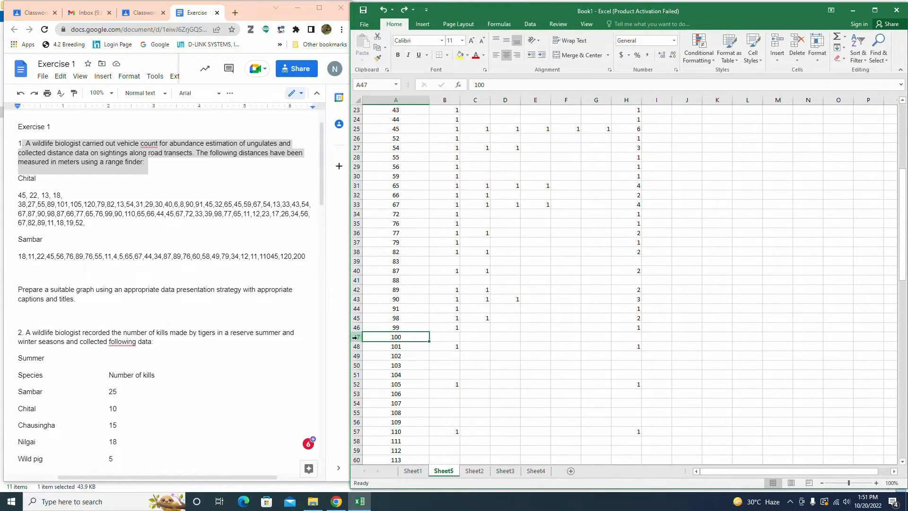
pyautogui.click(355, 336)
pyautogui.click(794, 42)
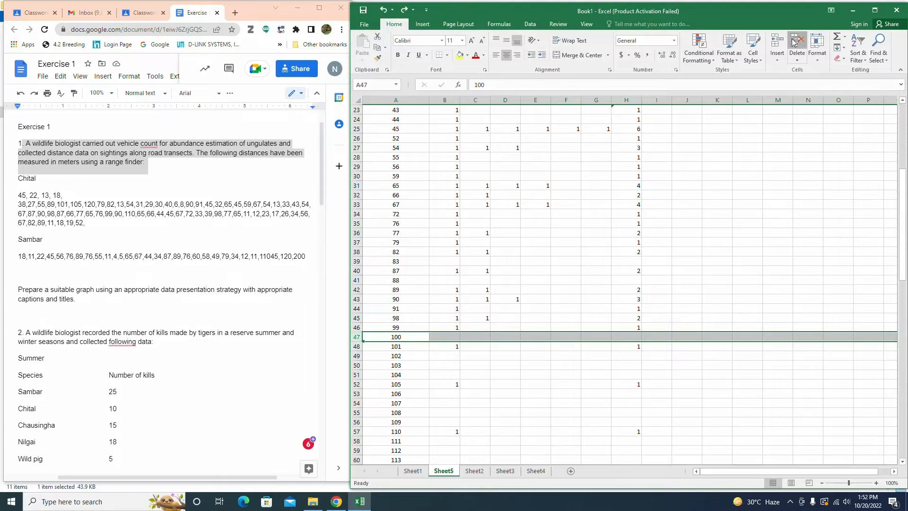
# Step: Delete the empty rows for classes 102 to 104 and 106 to 109
pyautogui.moveTo(363, 345); pyautogui.dragTo(356, 384)
pyautogui.click(794, 45)
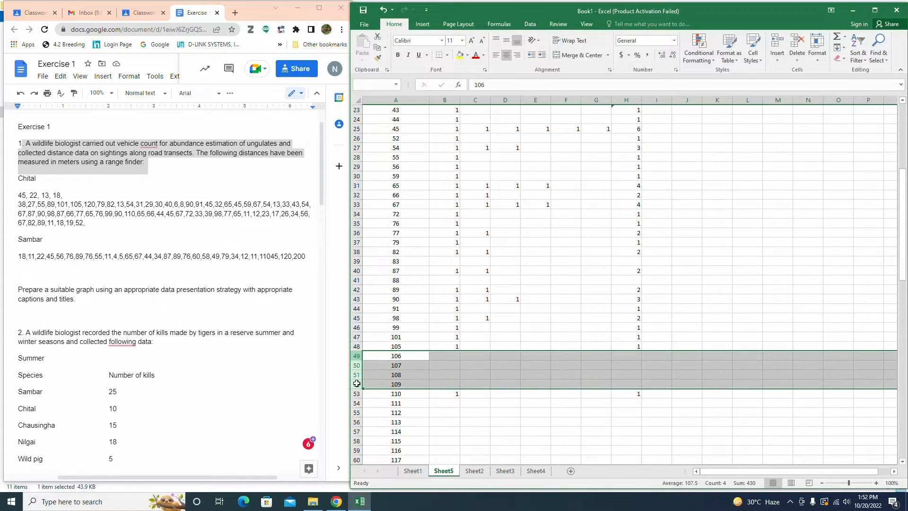
pyautogui.click(801, 43)
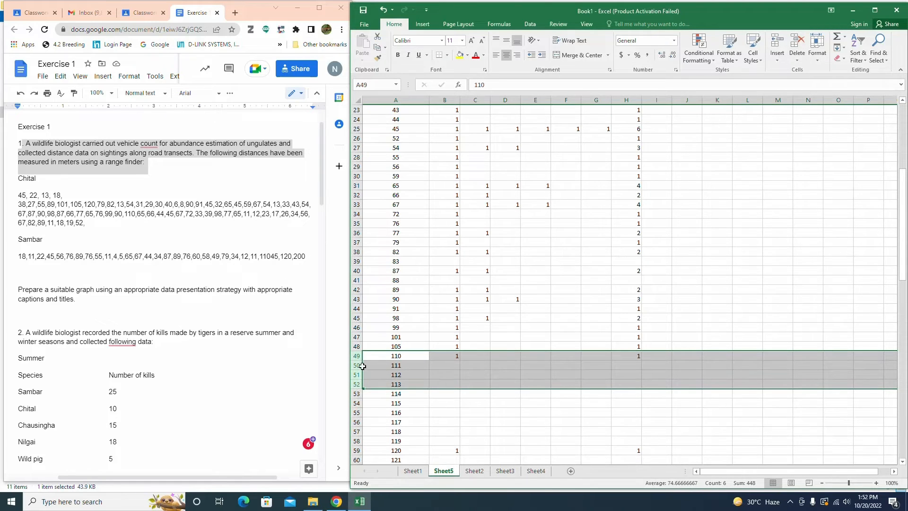
# Step: Delete the empty rows for classes 111 to 119 and 121 to 123, and select the row holding the column totals
pyautogui.moveTo(358, 365); pyautogui.dragTo(360, 441)
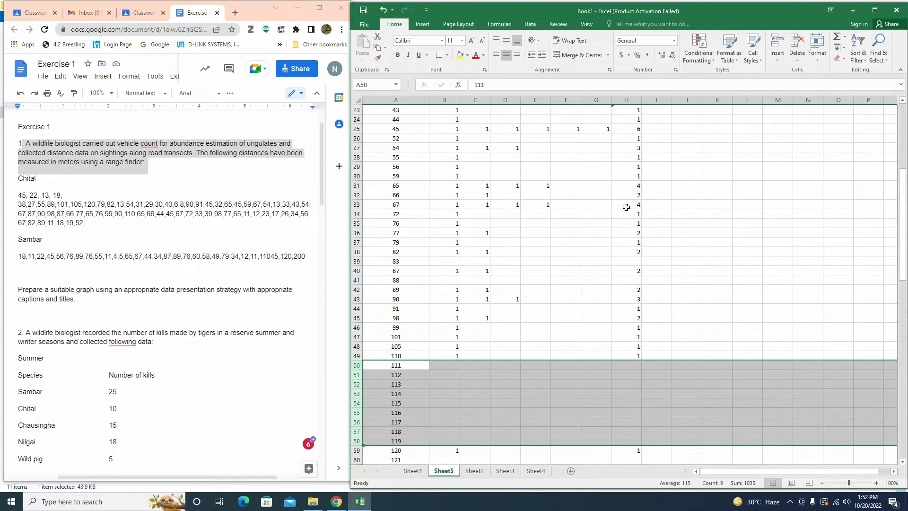
pyautogui.click(797, 48)
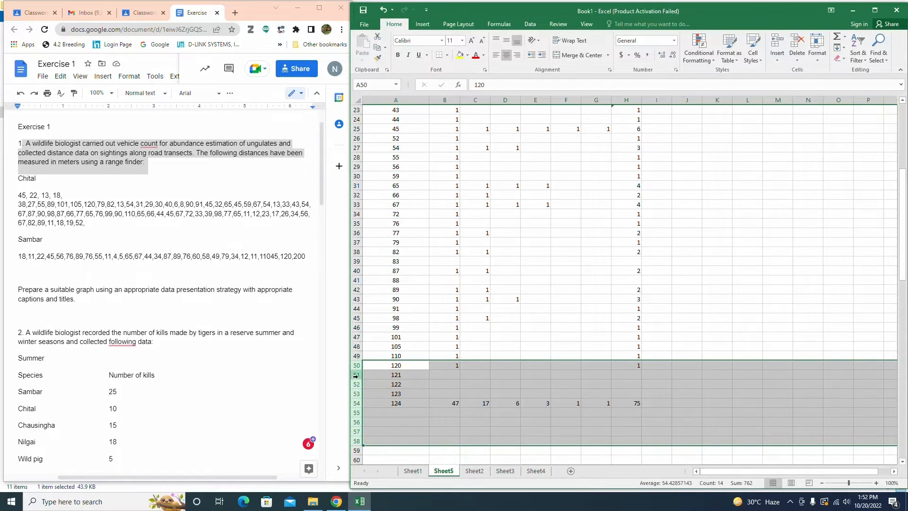
pyautogui.moveTo(357, 375); pyautogui.dragTo(358, 394)
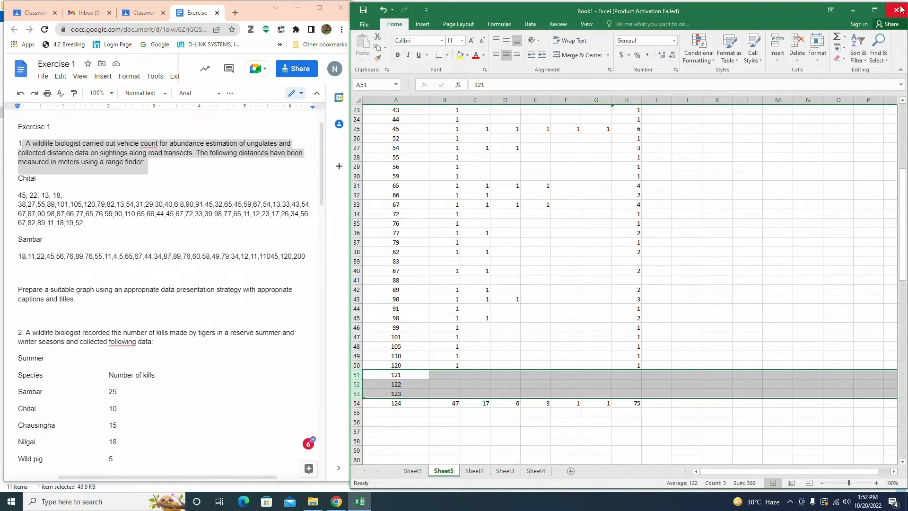
pyautogui.click(794, 42)
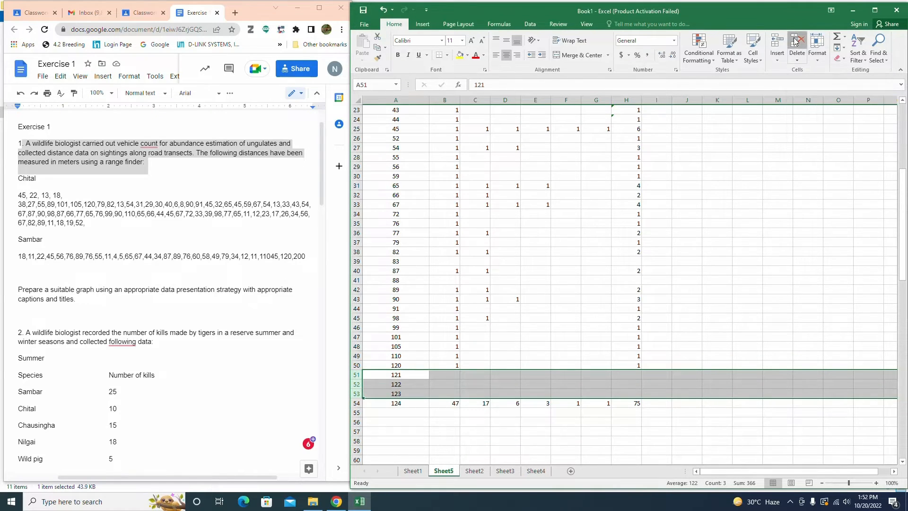
pyautogui.click(357, 375)
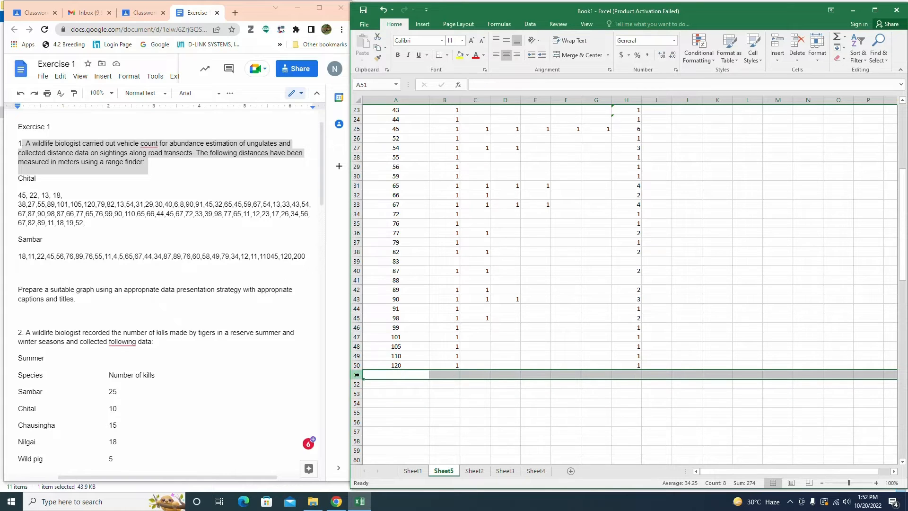
# Step: Clear the row holding the column totals below the table
pyautogui.press('Delete')
pyautogui.click(504, 402)
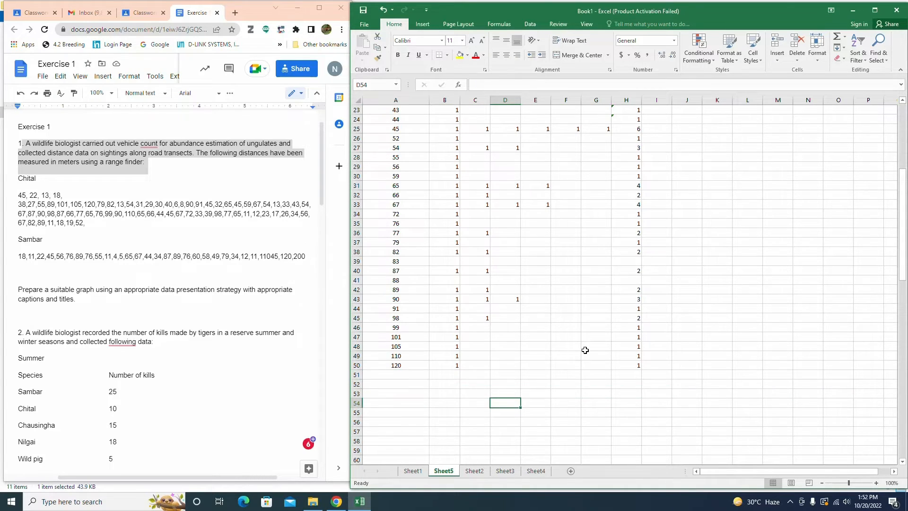
pyautogui.scroll(7, 585, 350)
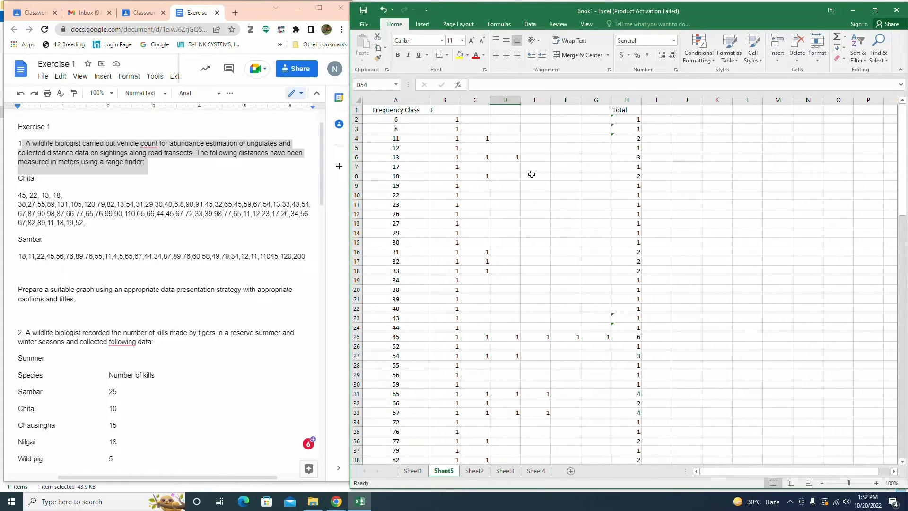
# Step: Colour the font of the Total column red and maximise the spreadsheet window
pyautogui.click(632, 100)
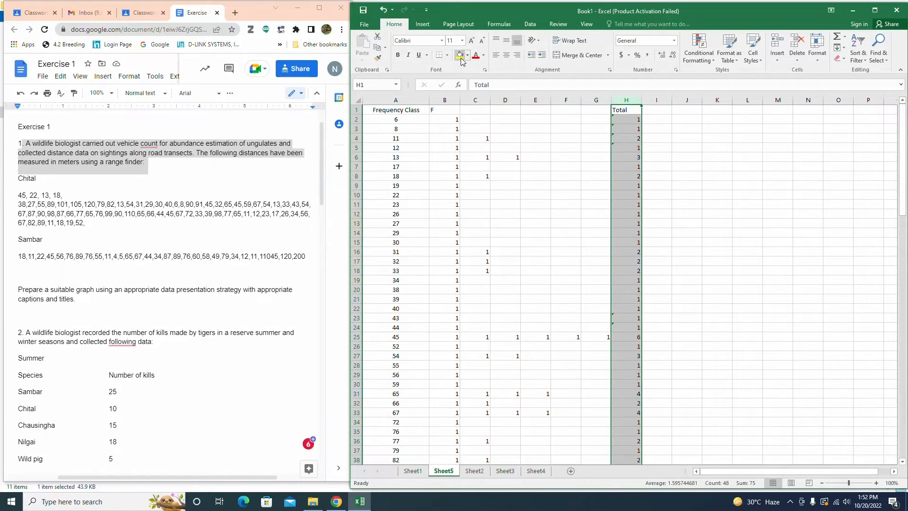
pyautogui.click(475, 55)
pyautogui.click(790, 502)
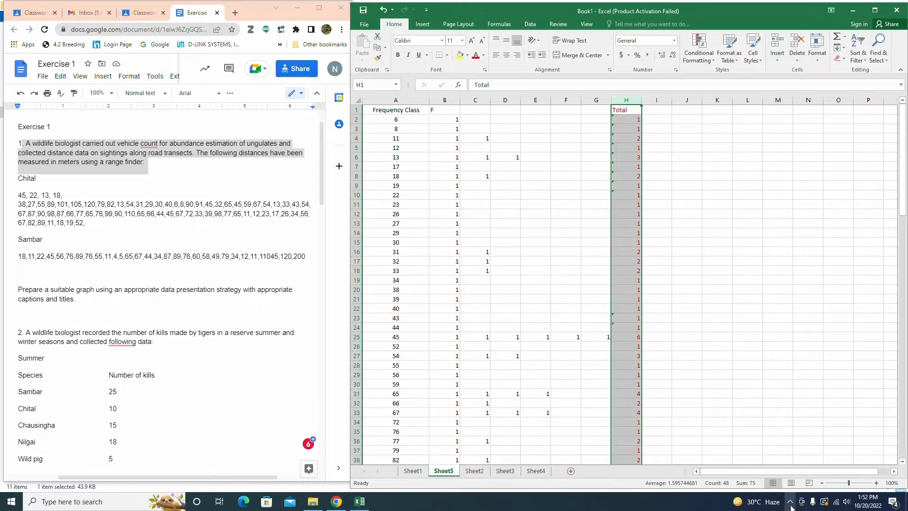
pyautogui.click(781, 483)
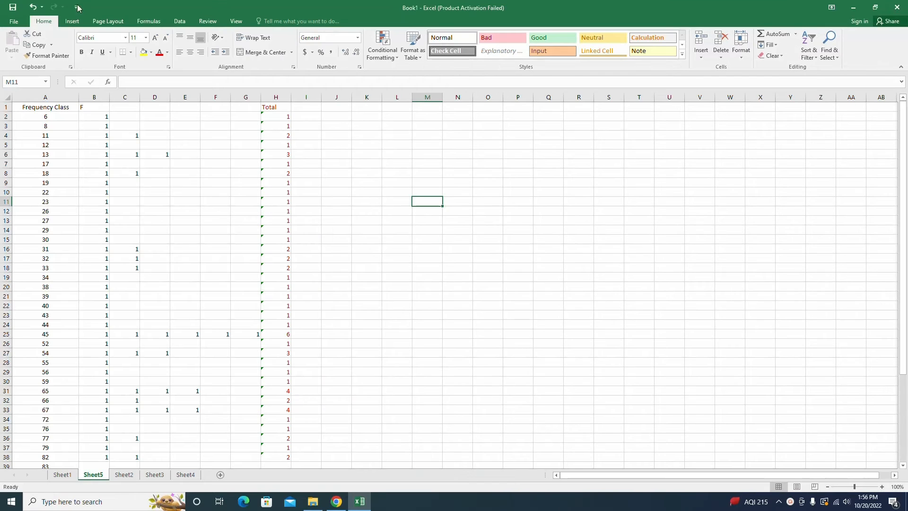
# Step: Insert a histogram chart of the Total column and move it beside the table
pyautogui.click(284, 98)
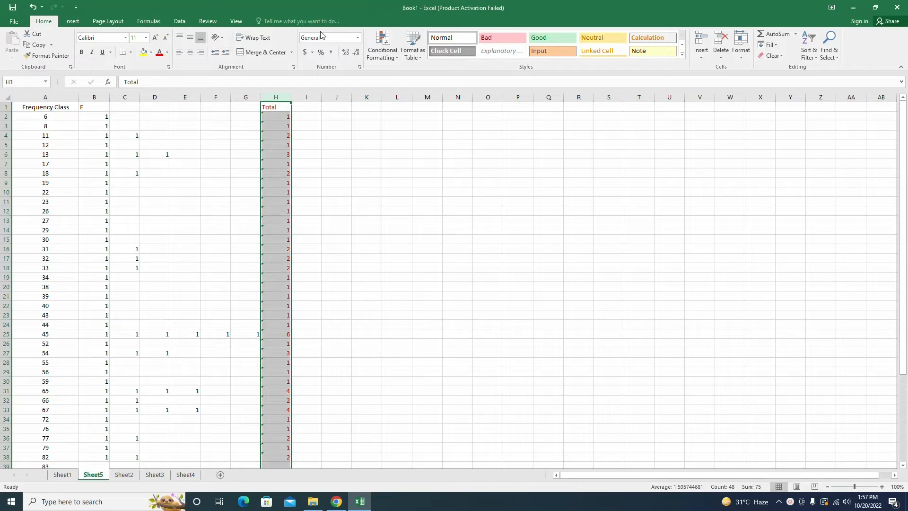
pyautogui.click(73, 22)
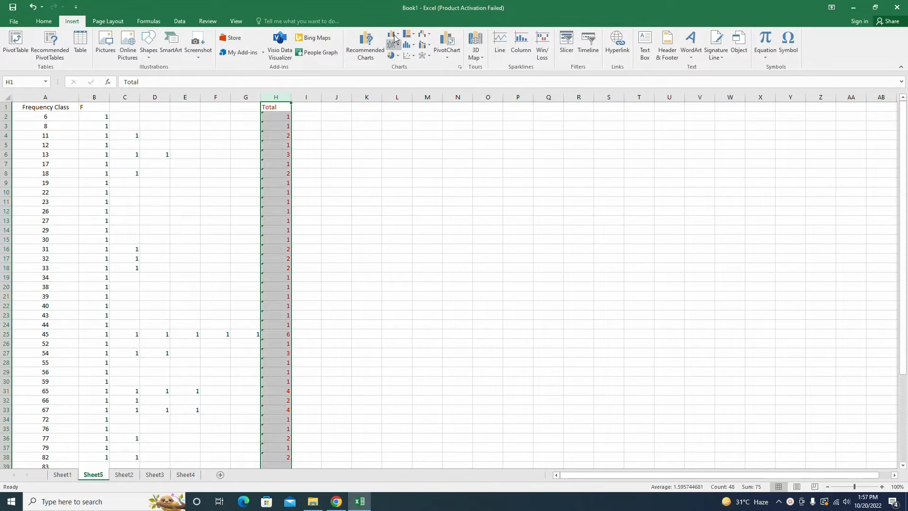
pyautogui.click(459, 67)
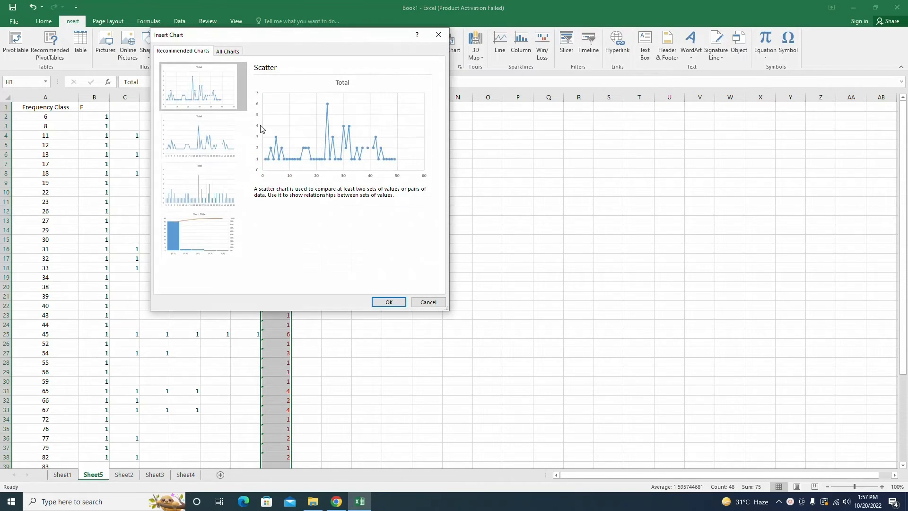
pyautogui.click(228, 51)
pyautogui.click(185, 216)
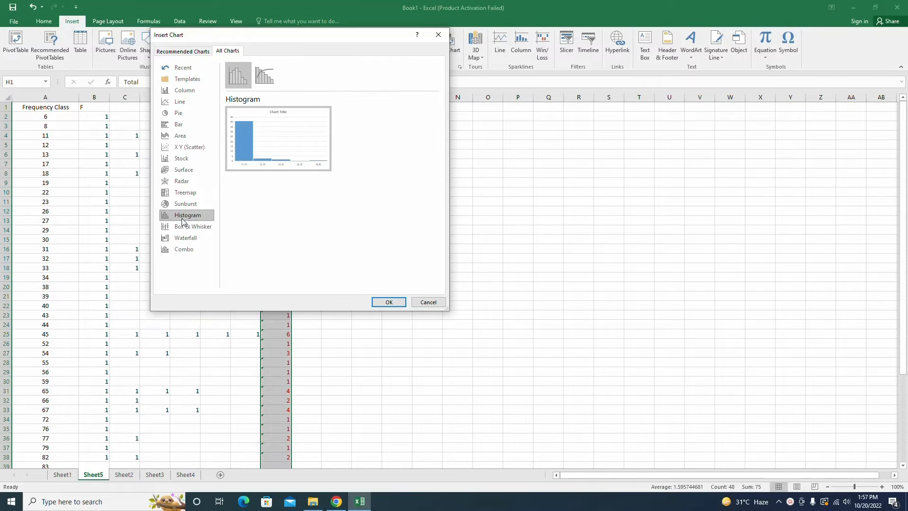
pyautogui.click(383, 302)
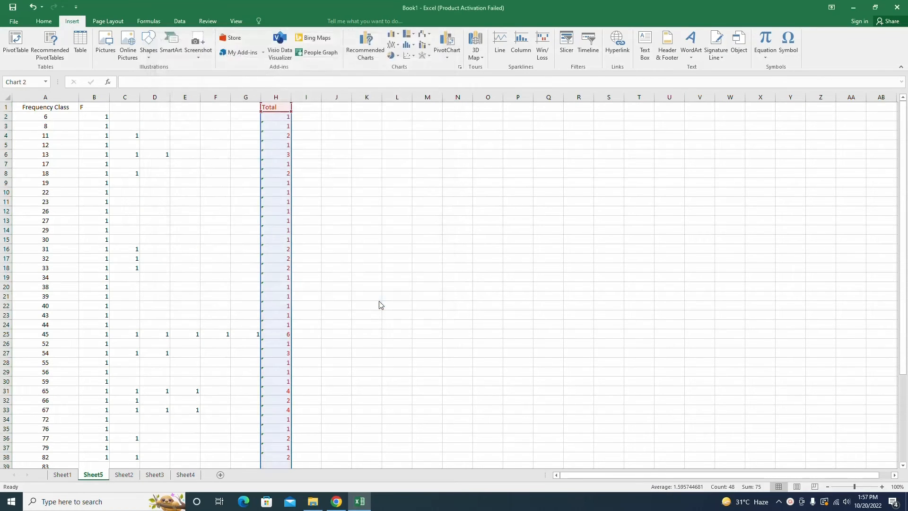
pyautogui.moveTo(484, 237); pyautogui.dragTo(494, 160)
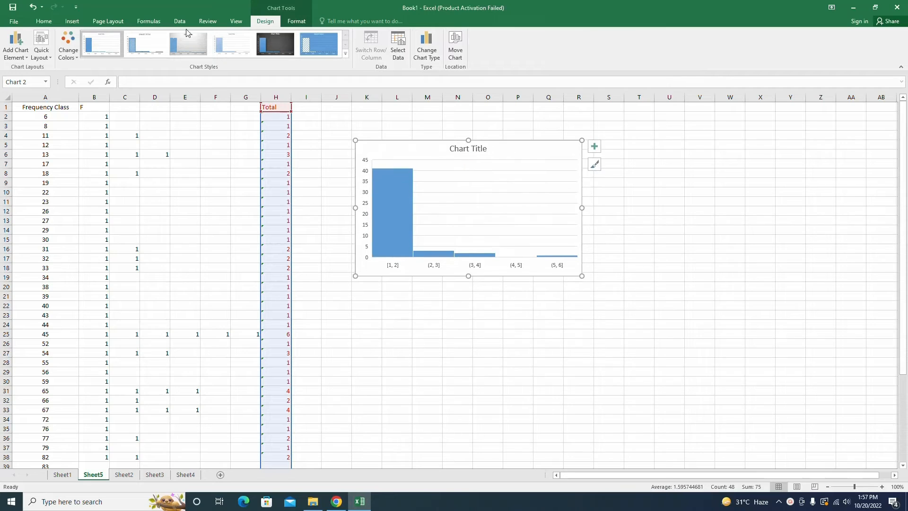
# Step: Try several quick layouts on the chart, returning to Layout 1
pyautogui.click(41, 48)
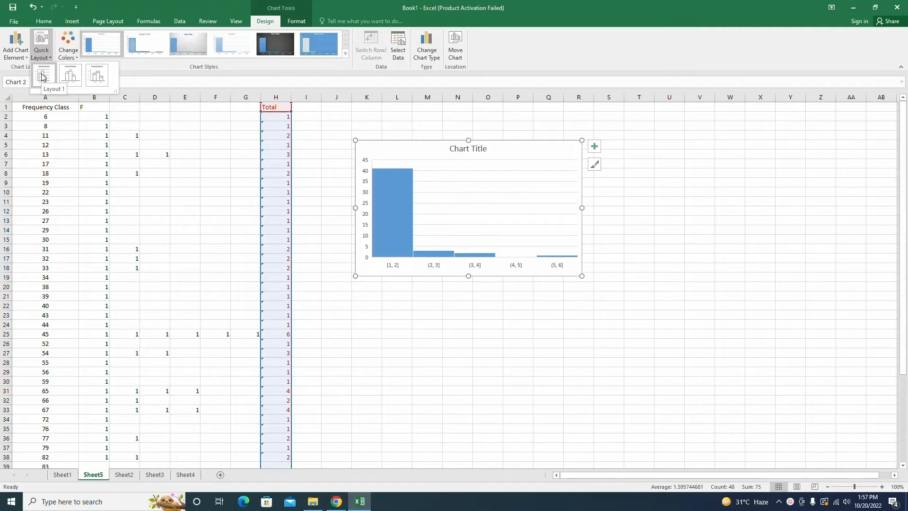
pyautogui.click(48, 60)
pyautogui.click(51, 58)
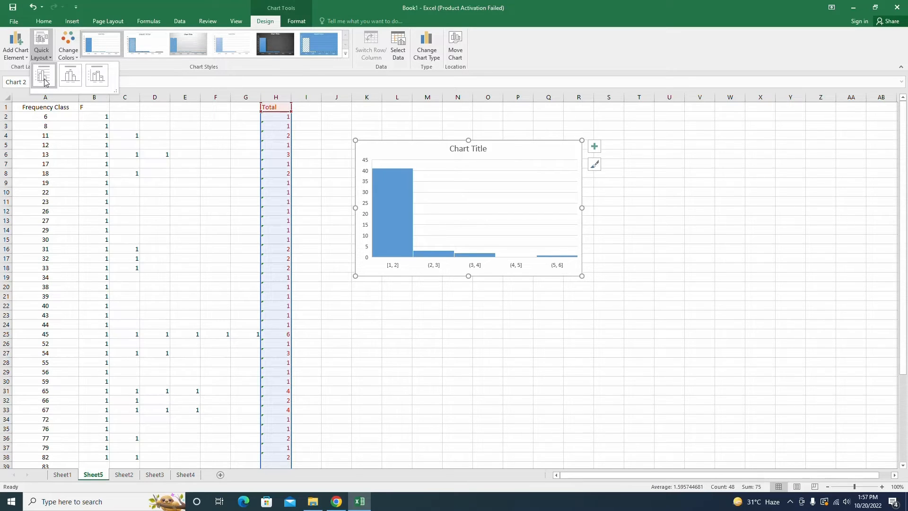
pyautogui.click(44, 80)
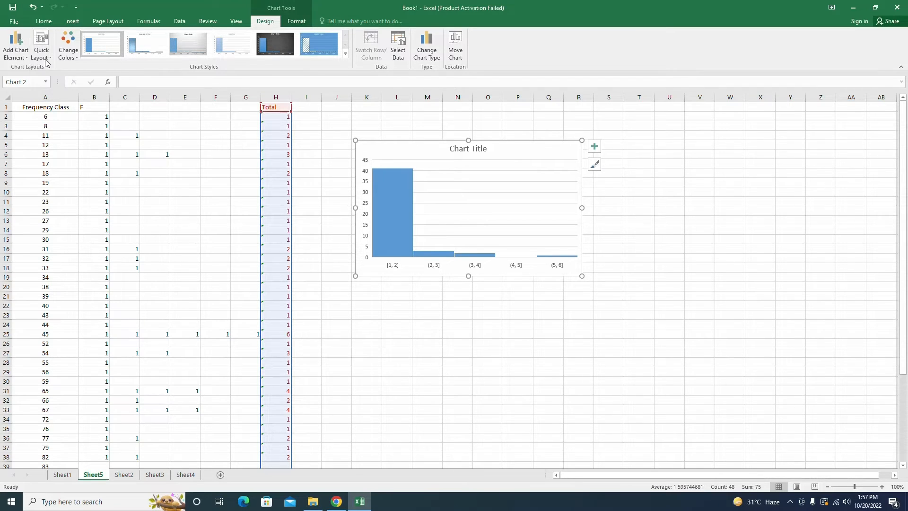
pyautogui.click(46, 61)
pyautogui.click(70, 79)
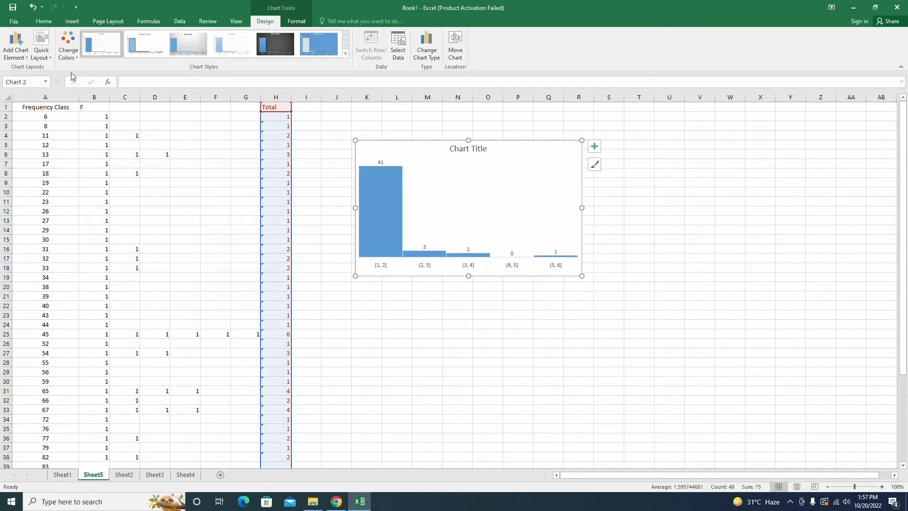
pyautogui.click(41, 48)
pyautogui.click(93, 80)
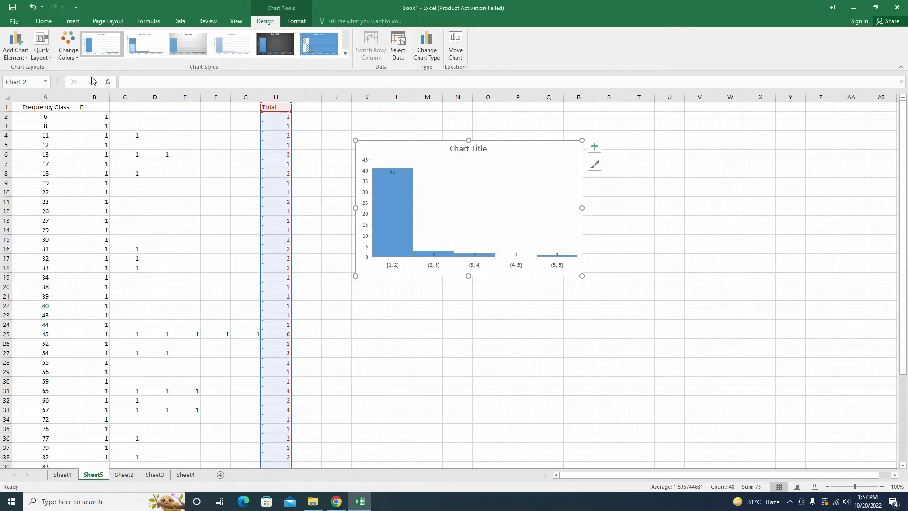
pyautogui.click(45, 60)
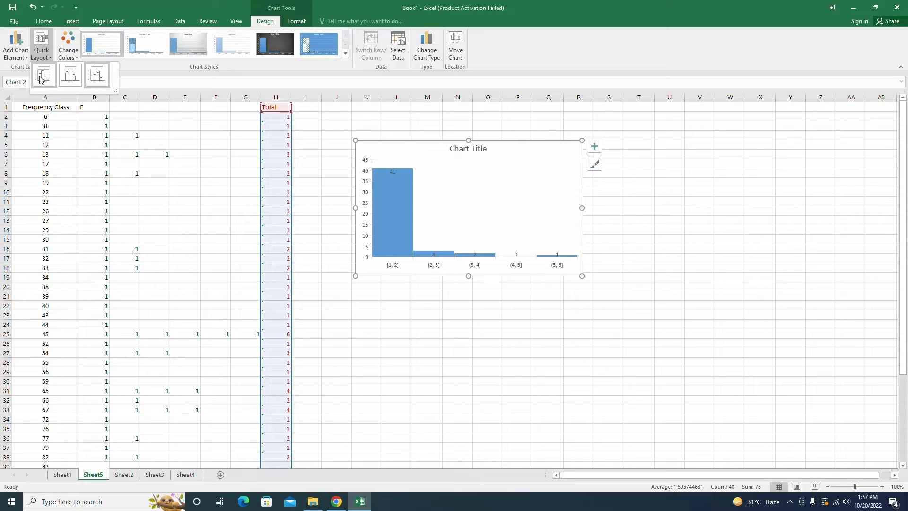
pyautogui.click(41, 80)
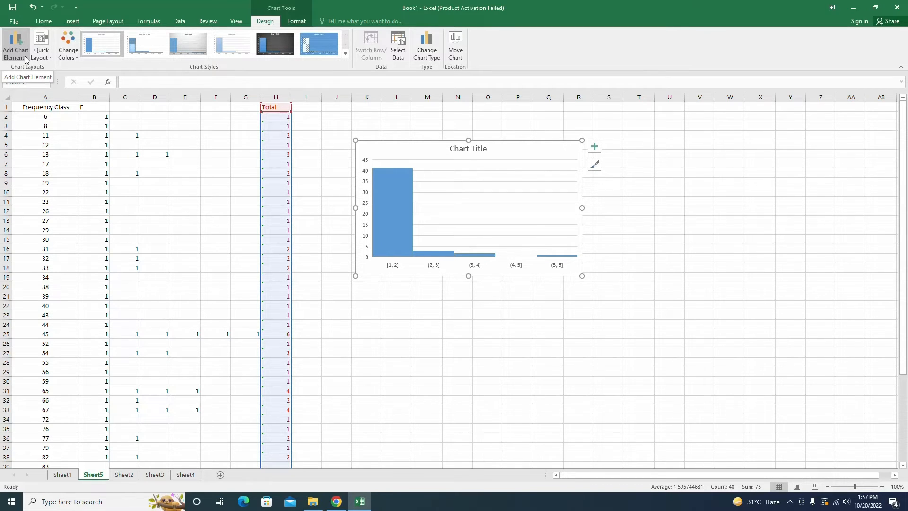
# Step: Add primary horizontal and primary vertical axis titles to the chart
pyautogui.click(26, 59)
pyautogui.moveTo(28, 79)
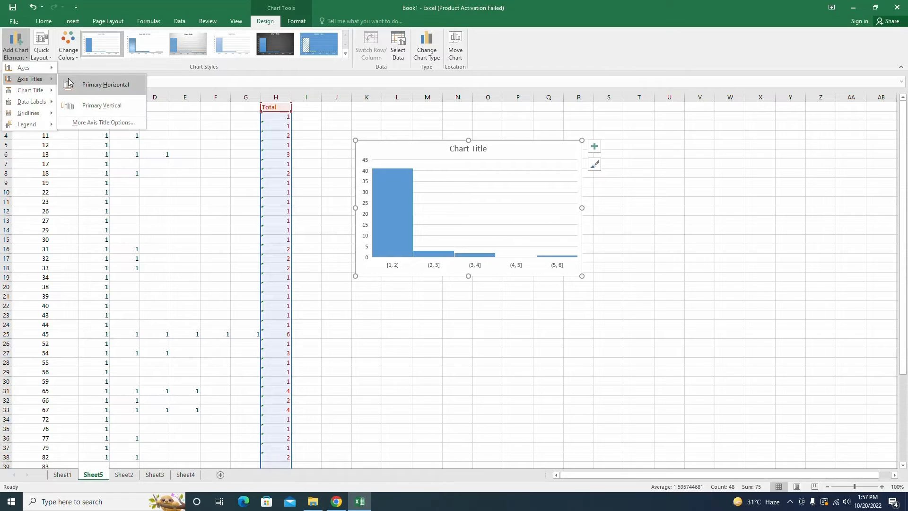
pyautogui.click(72, 85)
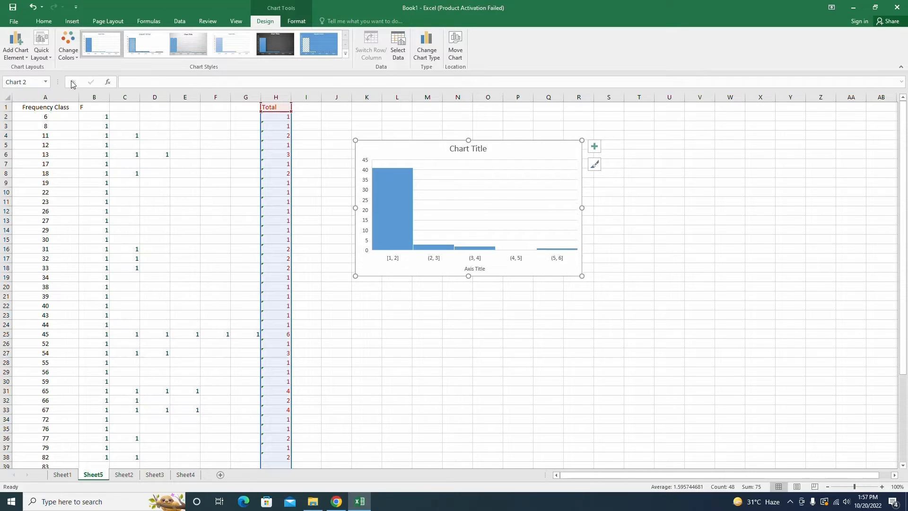
pyautogui.click(16, 52)
pyautogui.moveTo(29, 79)
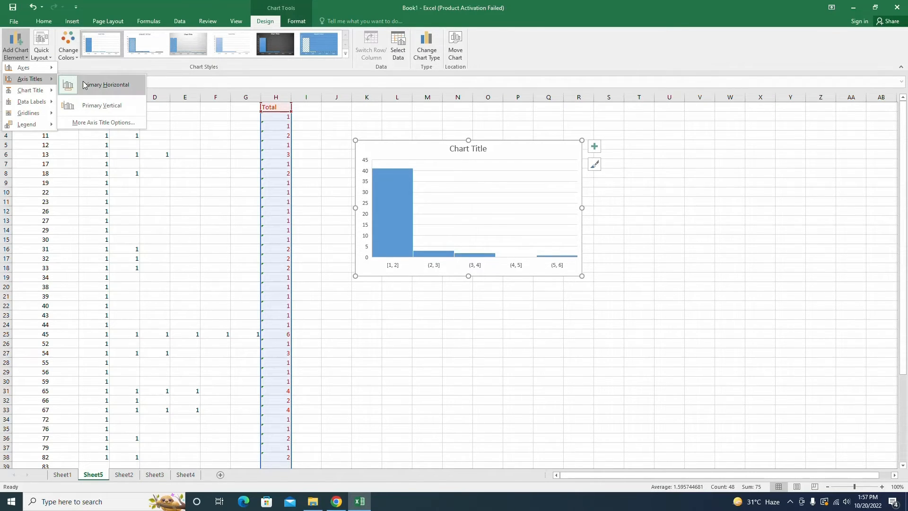
pyautogui.click(86, 111)
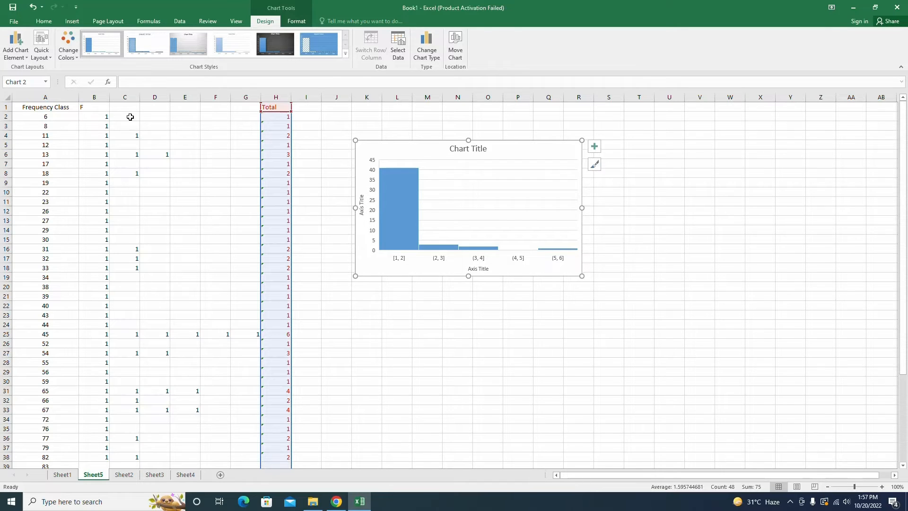
# Step: Increase the font size of the horizontal axis labels to 12
pyautogui.click(43, 21)
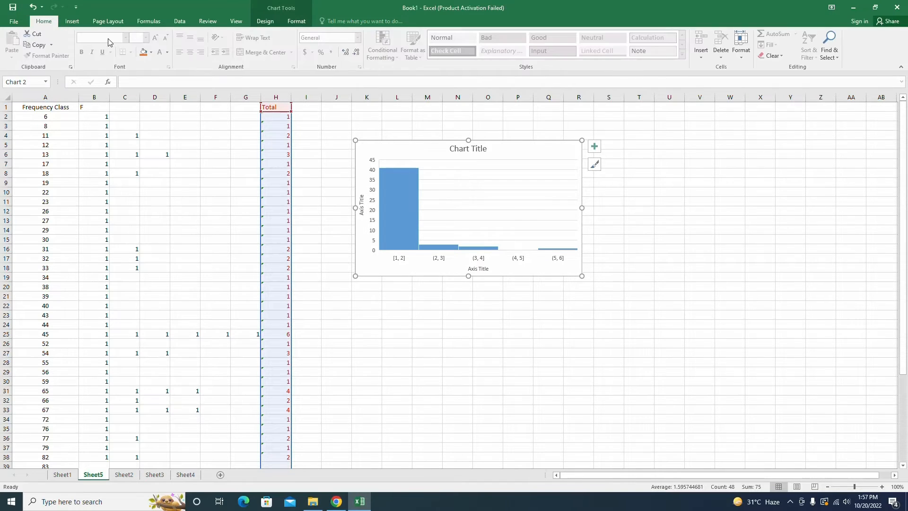
pyautogui.click(384, 249)
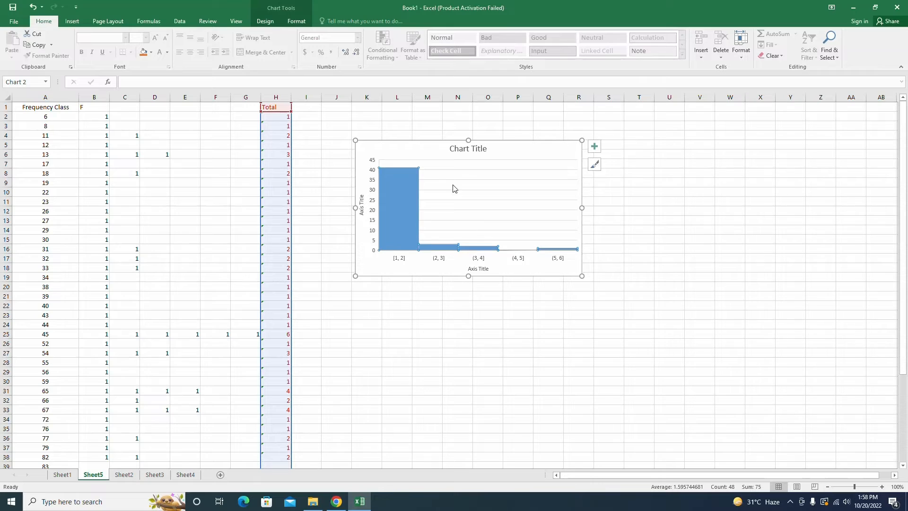
pyautogui.click(457, 166)
pyautogui.click(424, 154)
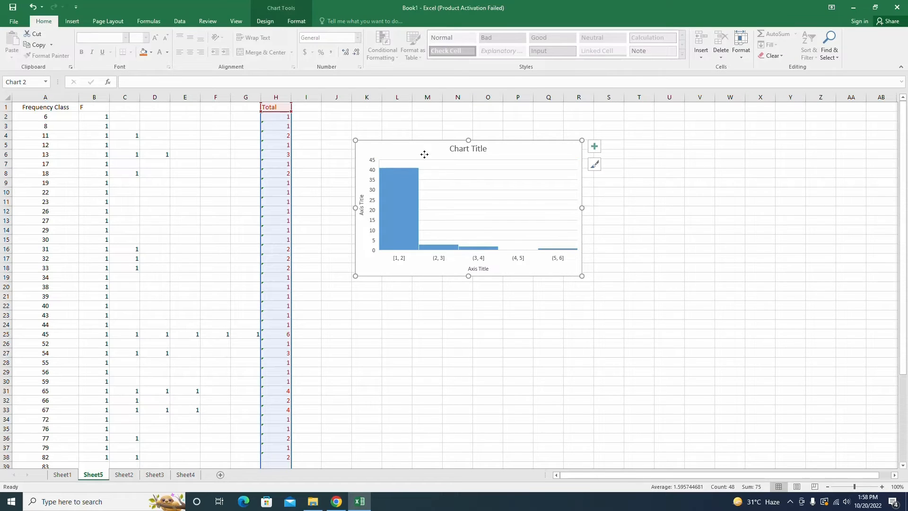
pyautogui.click(385, 323)
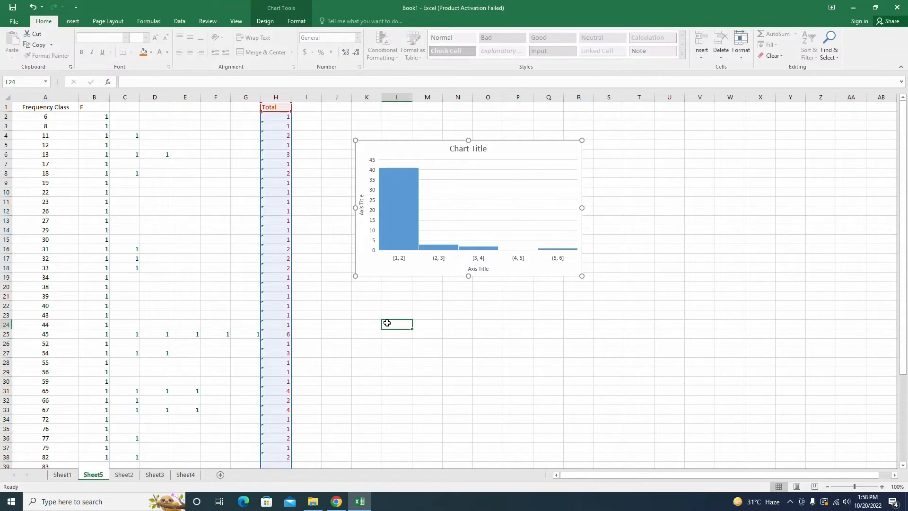
pyautogui.click(371, 268)
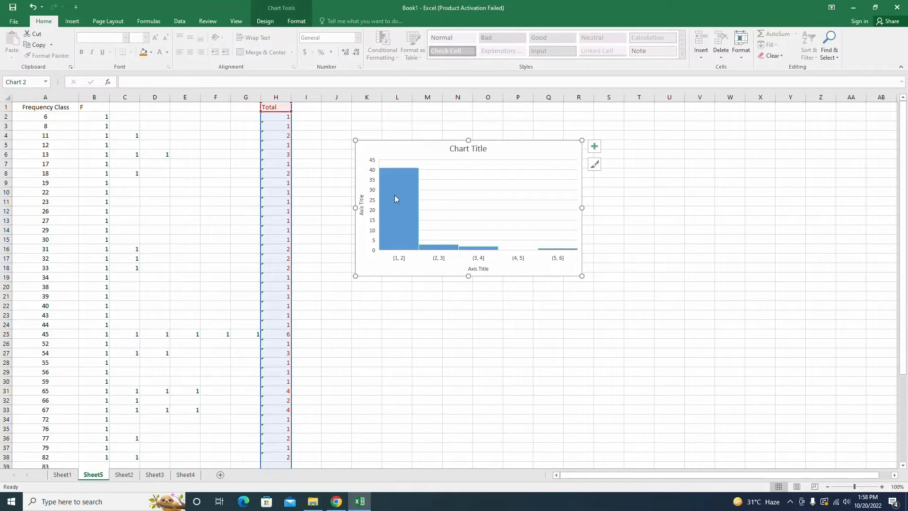
pyautogui.click(462, 148)
pyautogui.click(370, 211)
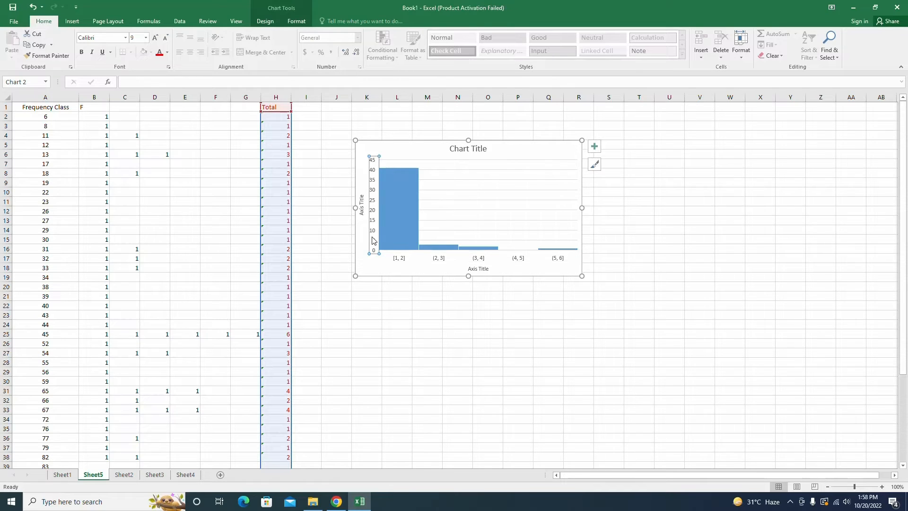
pyautogui.doubleClick(398, 261)
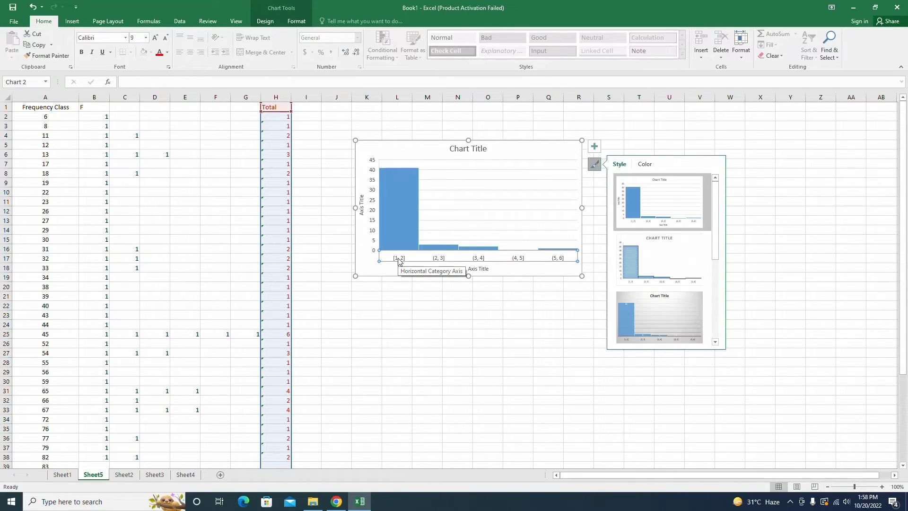
pyautogui.click(157, 41)
pyautogui.click(157, 41)
pyautogui.click(157, 41)
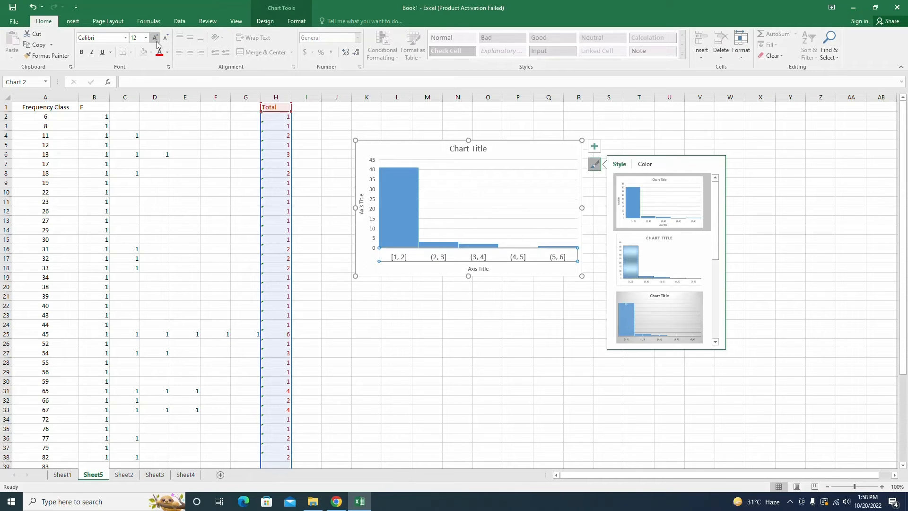
pyautogui.click(370, 406)
# Step: Increase the font size of the vertical axis labels to 14
pyautogui.click(372, 180)
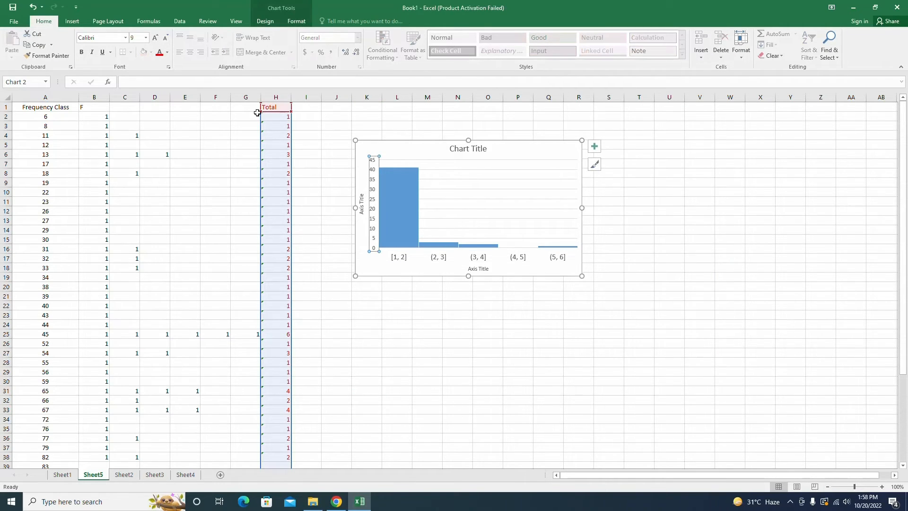
pyautogui.click(156, 41)
pyautogui.click(156, 41)
pyautogui.click(156, 41)
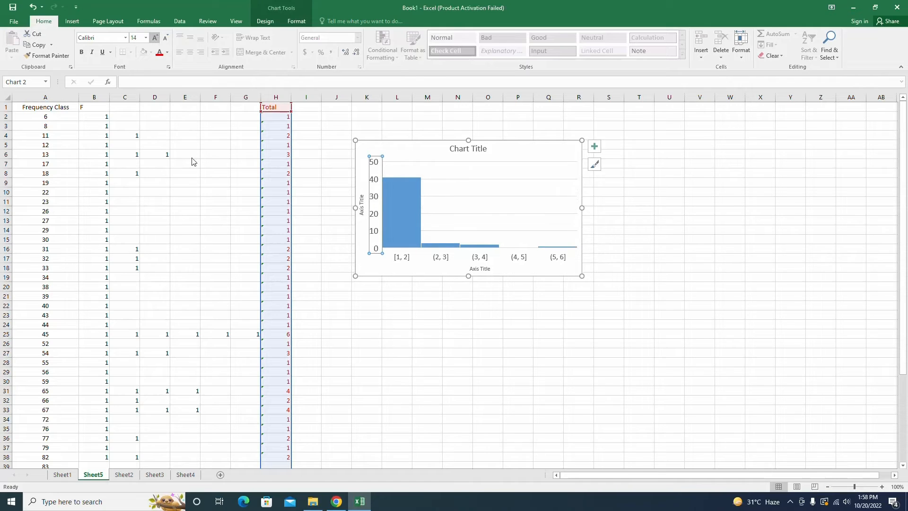
pyautogui.click(305, 361)
# Step: Increase the font size of the vertical axis title to 11
pyautogui.click(363, 216)
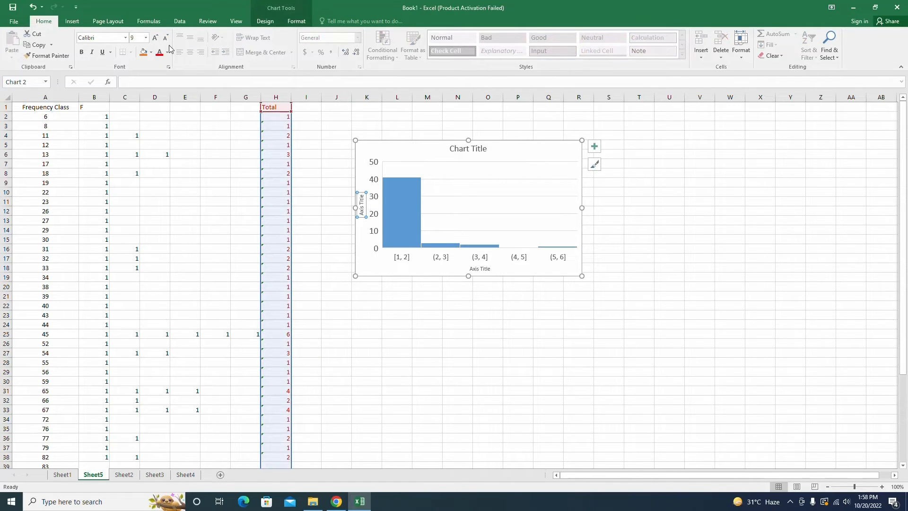
pyautogui.click(154, 38)
pyautogui.click(154, 38)
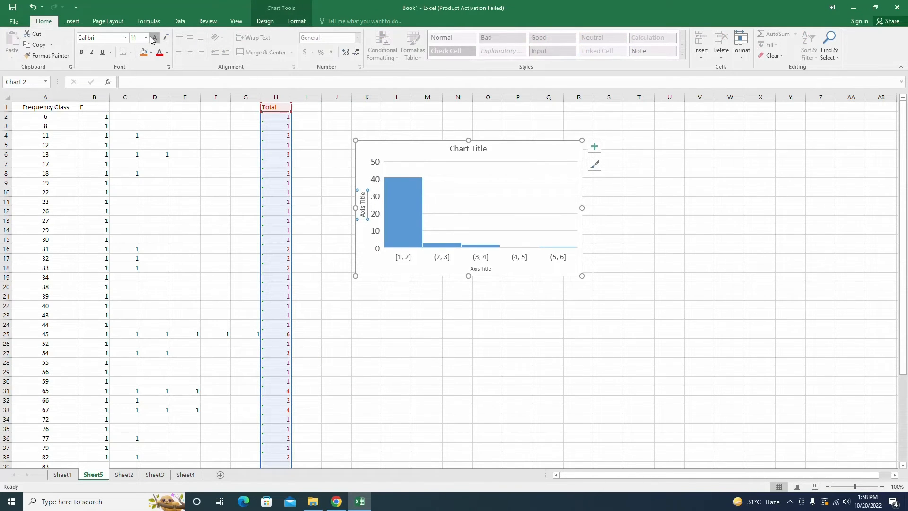
# Step: Increase the font size of the horizontal axis title to 12
pyautogui.click(480, 268)
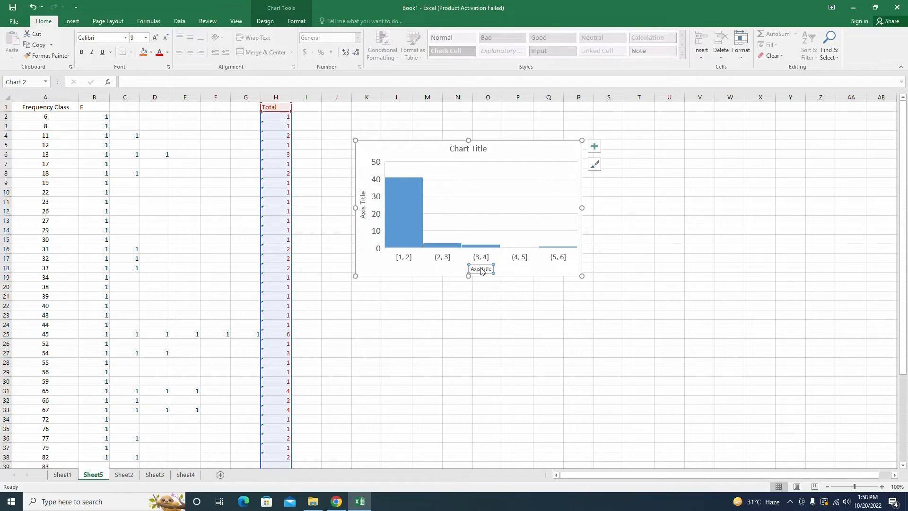
pyautogui.click(156, 40)
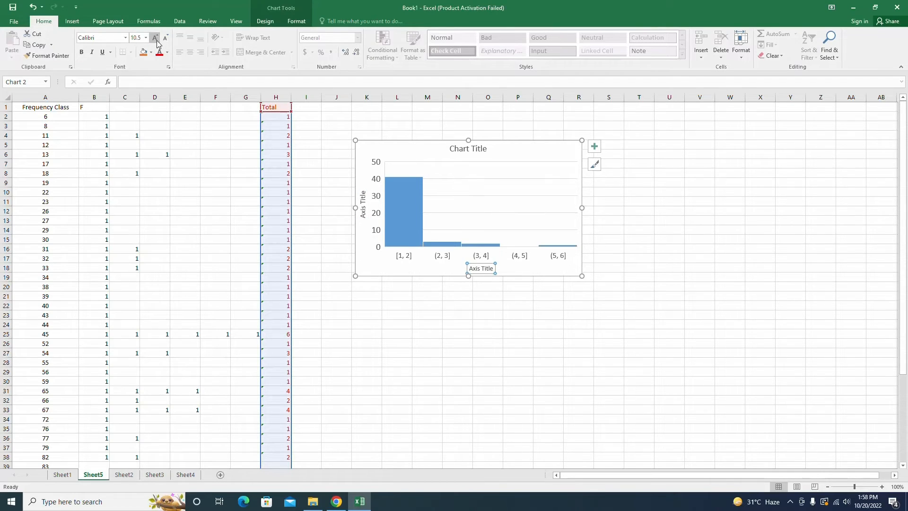
pyautogui.click(156, 40)
pyautogui.click(156, 40)
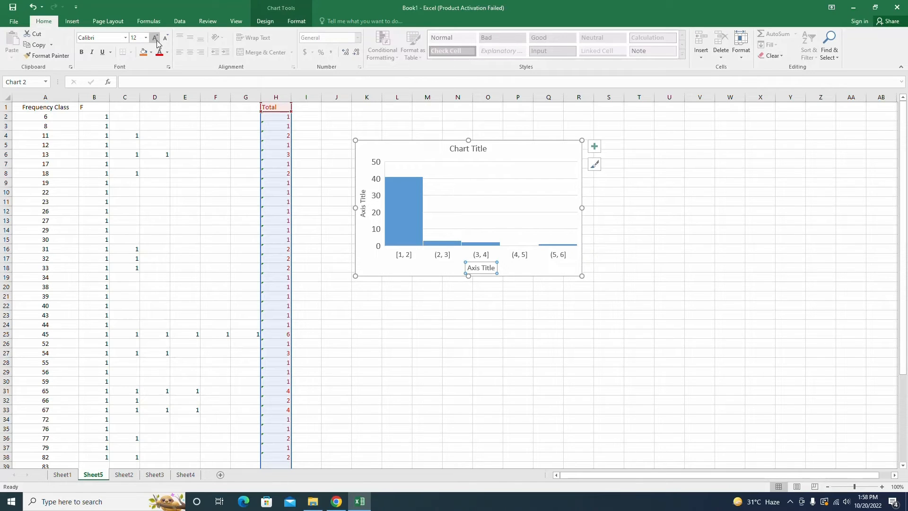
# Step: Replace the chart title with "Histogram" and a second line "Sighting Status of Chital"
pyautogui.click(471, 150)
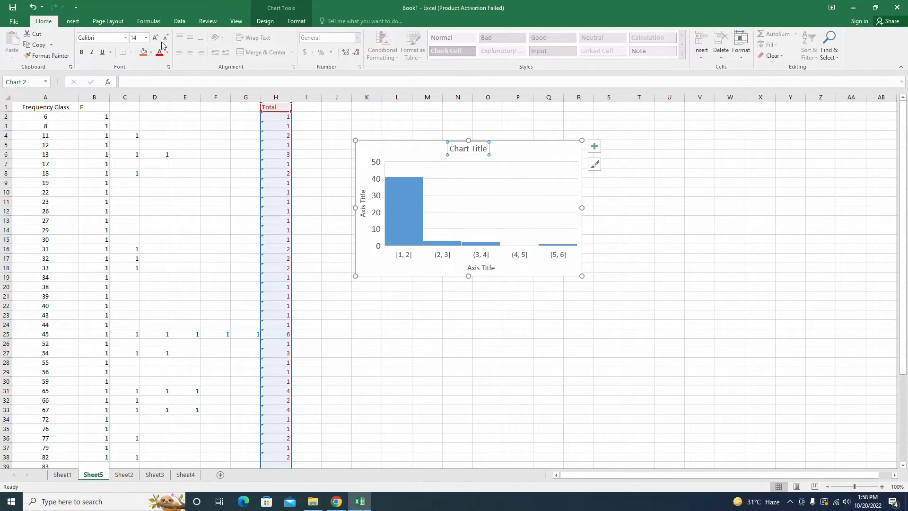
pyautogui.moveTo(450, 148); pyautogui.dragTo(487, 149)
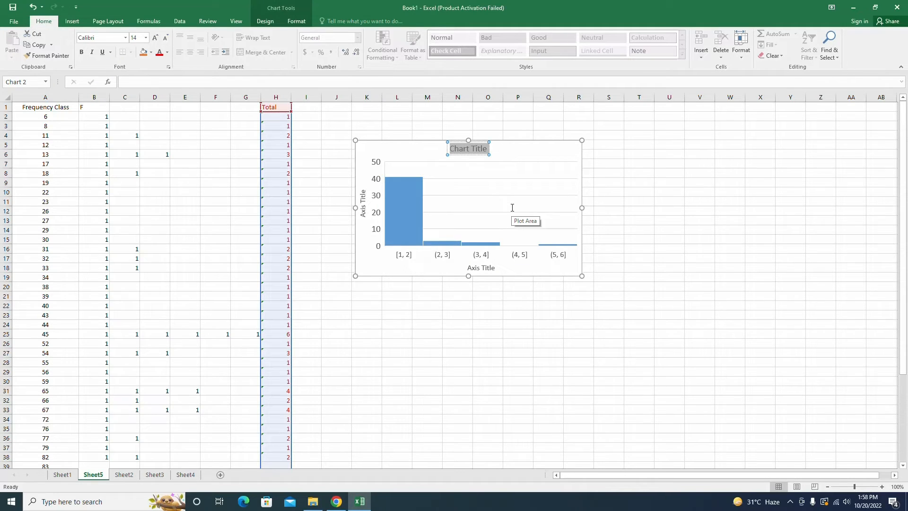
pyautogui.write('Hi')
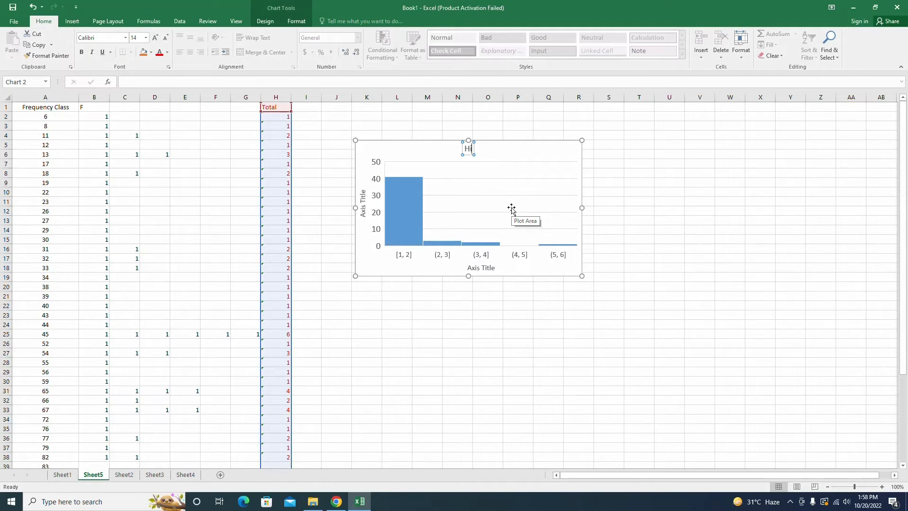
pyautogui.write('stogram')
pyautogui.press('Return')
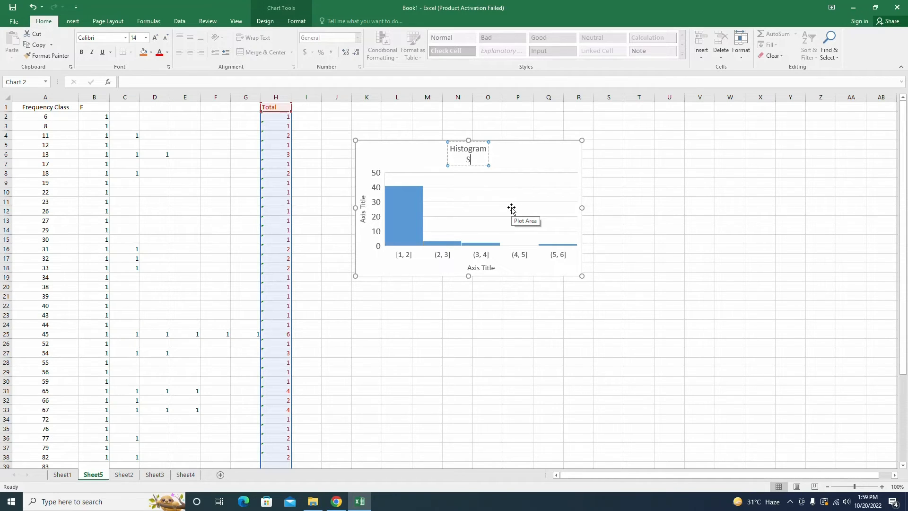
pyautogui.write('Sighting Status ')
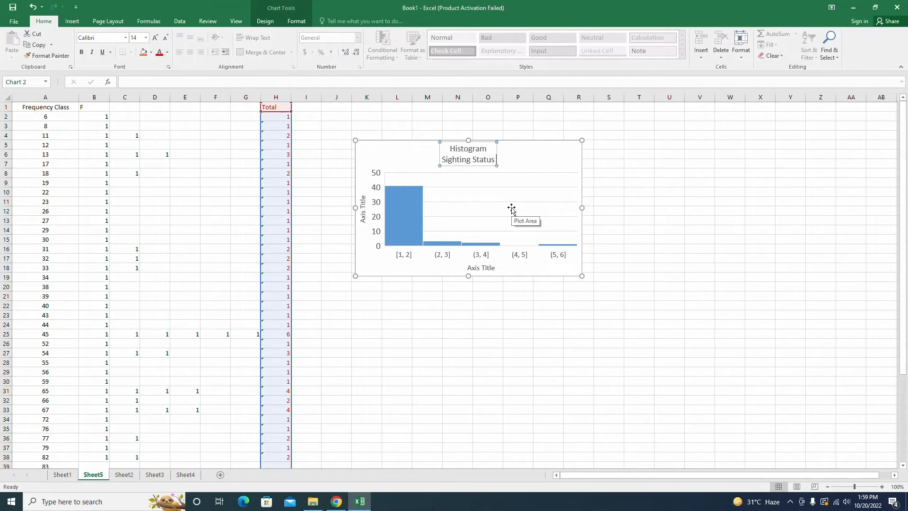
pyautogui.write('of Chital')
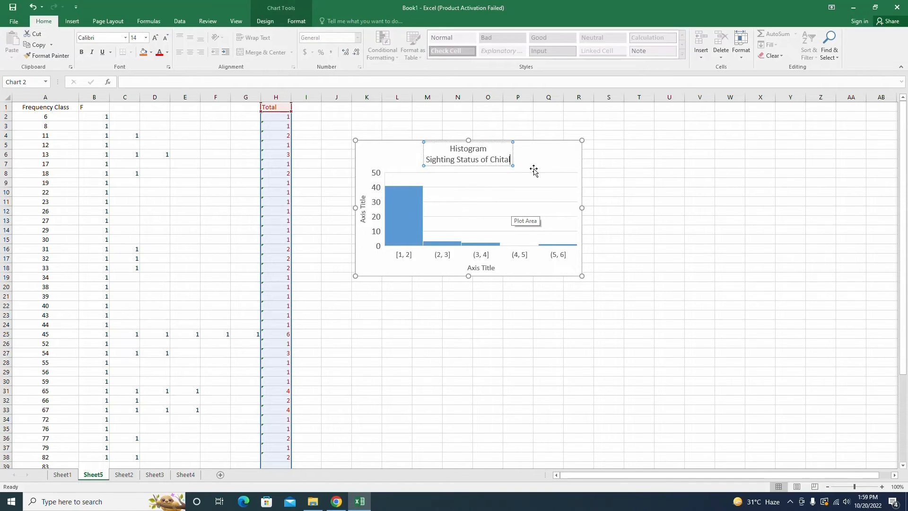
pyautogui.click(623, 206)
# Step: Rename the horizontal axis title to "Sightings"
pyautogui.click(489, 267)
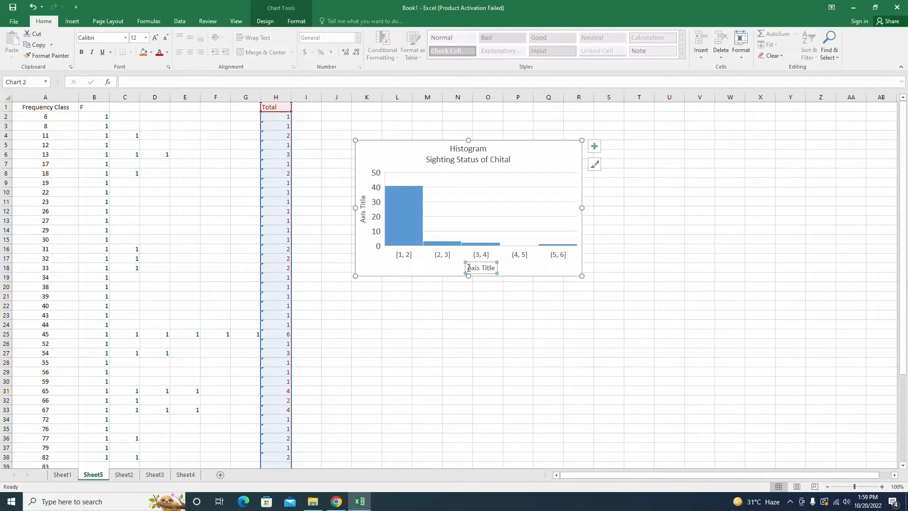
pyautogui.moveTo(469, 267); pyautogui.dragTo(496, 267)
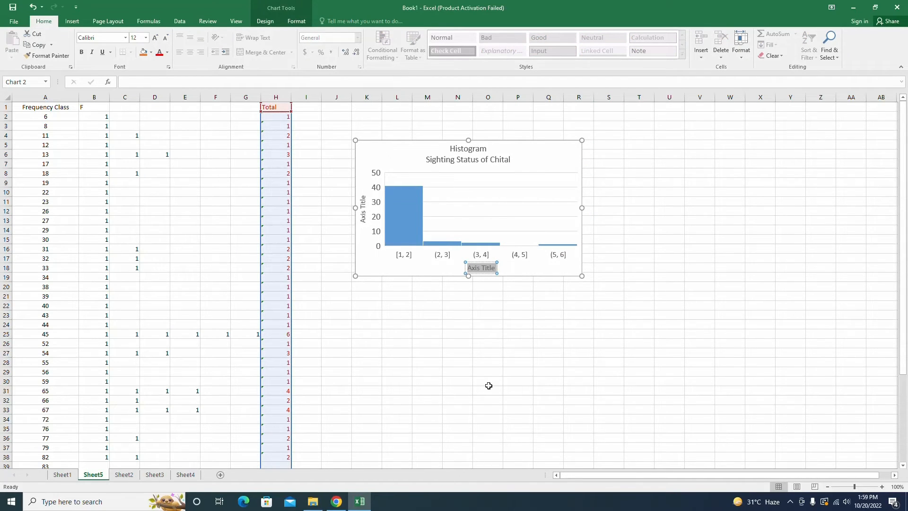
pyautogui.write('Sightings')
pyautogui.click(416, 312)
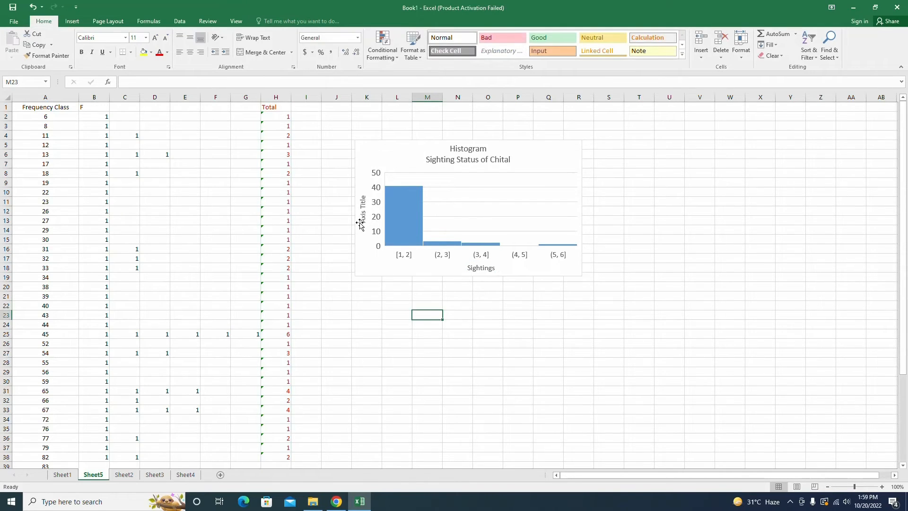
# Step: Rename the vertical axis title to "# Number"
pyautogui.click(363, 203)
pyautogui.tripleClick(363, 203)
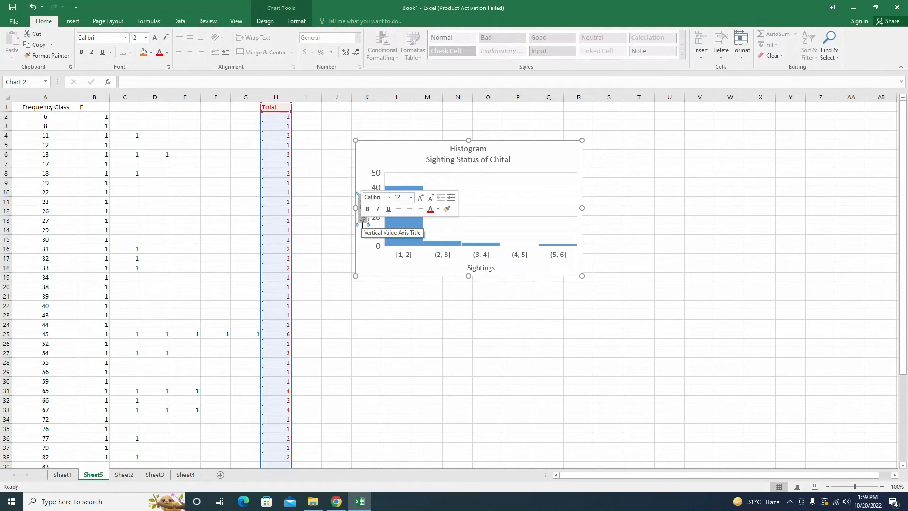
pyautogui.press('BackSpace')
pyautogui.write('# Number')
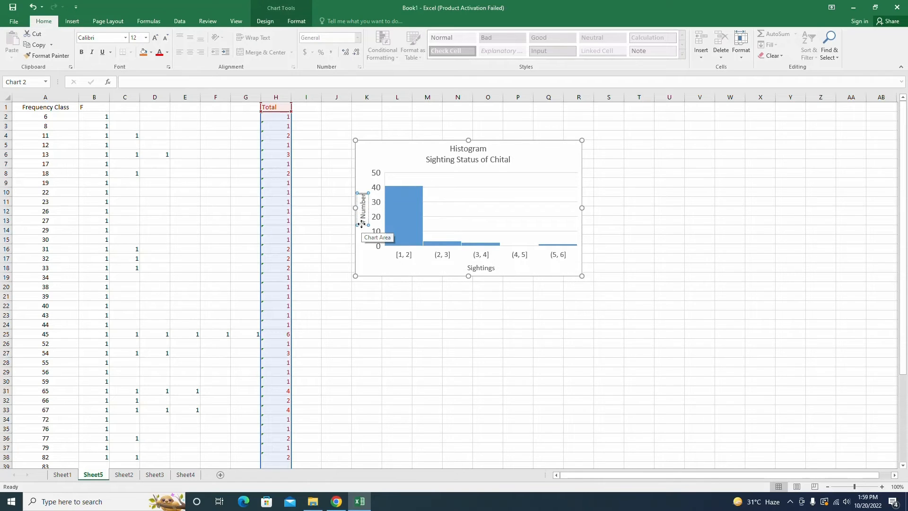
pyautogui.click(370, 343)
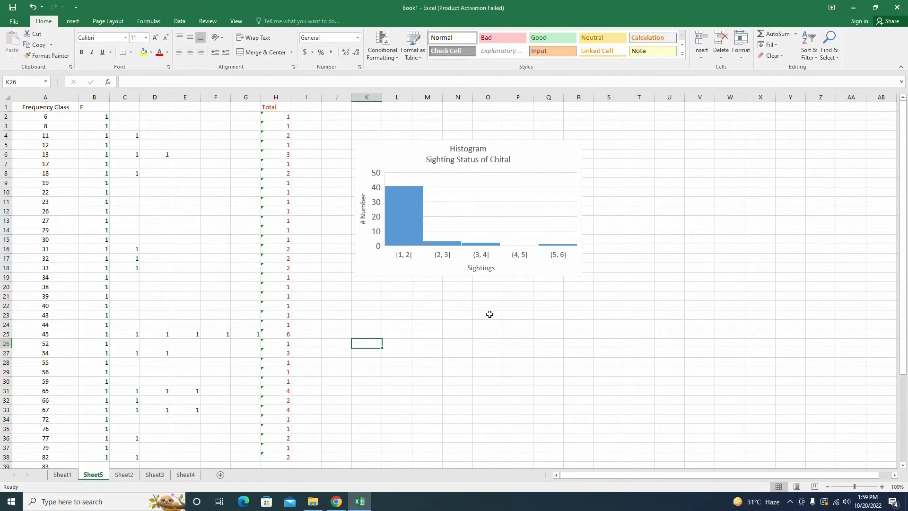
pyautogui.click(529, 270)
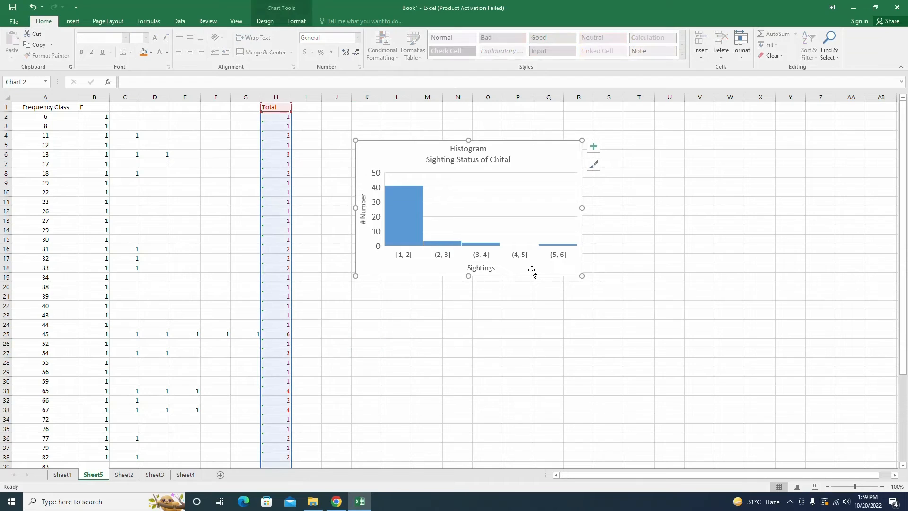
pyautogui.click(280, 9)
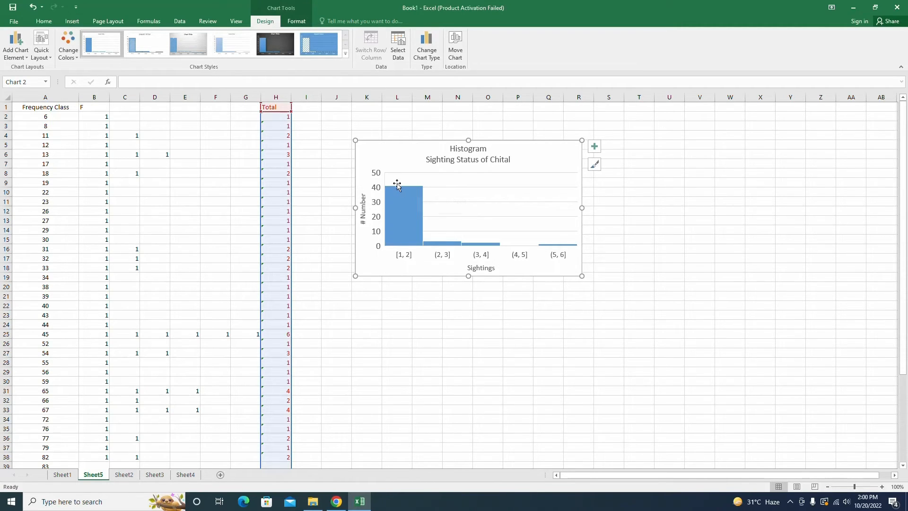
pyautogui.moveTo(399, 198)
pyautogui.click(346, 372)
pyautogui.scroll(-9, 210, 373)
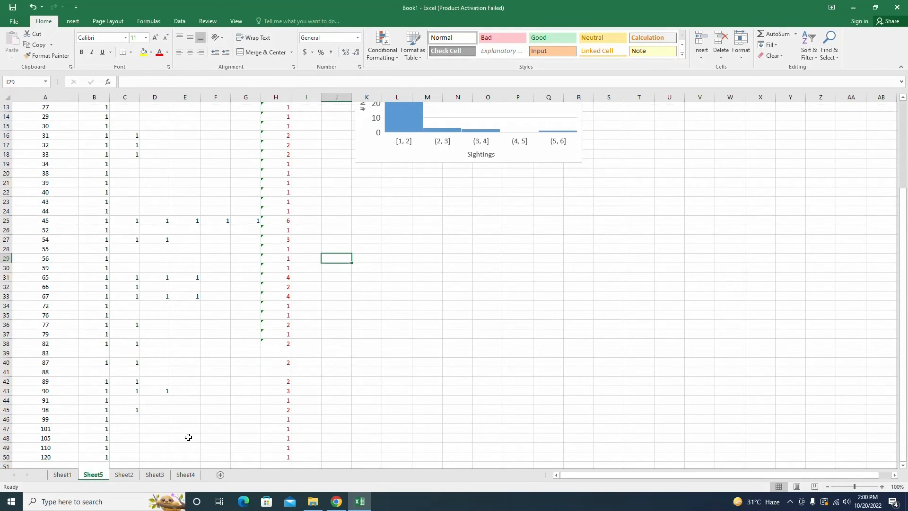
pyautogui.scroll(9, 189, 435)
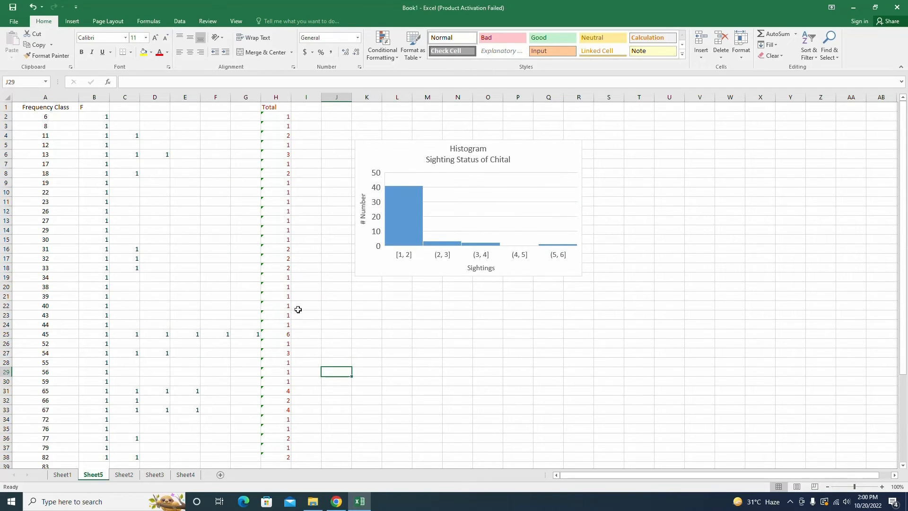
pyautogui.scroll(-4, 290, 381)
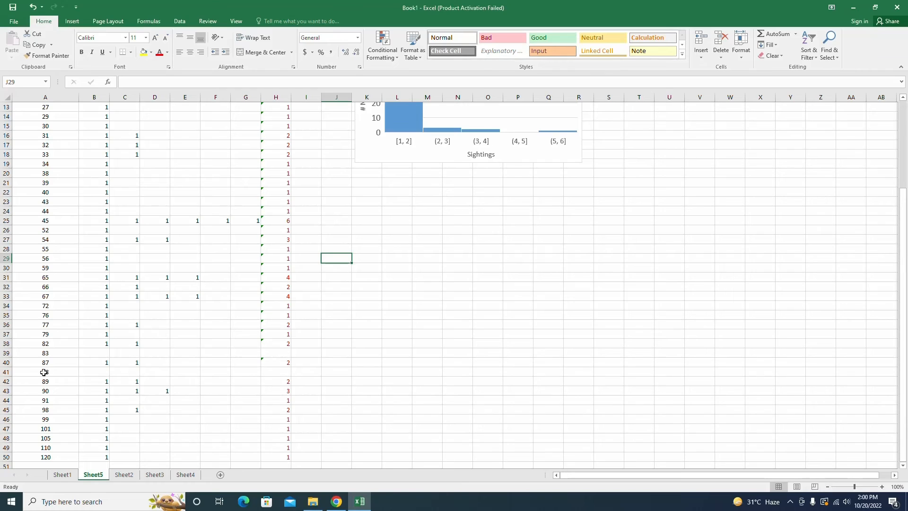
# Step: Delete the empty table rows for frequency classes 88 and 83
pyautogui.click(4, 372)
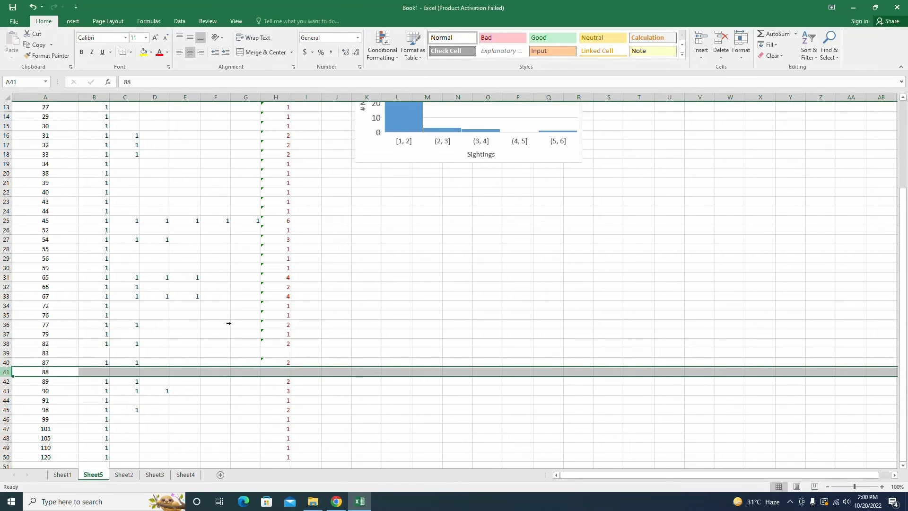
pyautogui.click(721, 42)
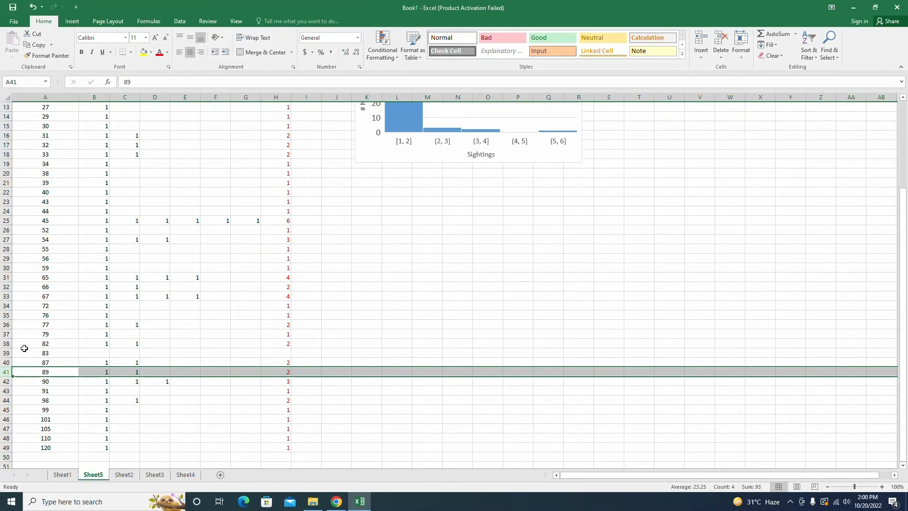
pyautogui.click(5, 352)
pyautogui.click(721, 42)
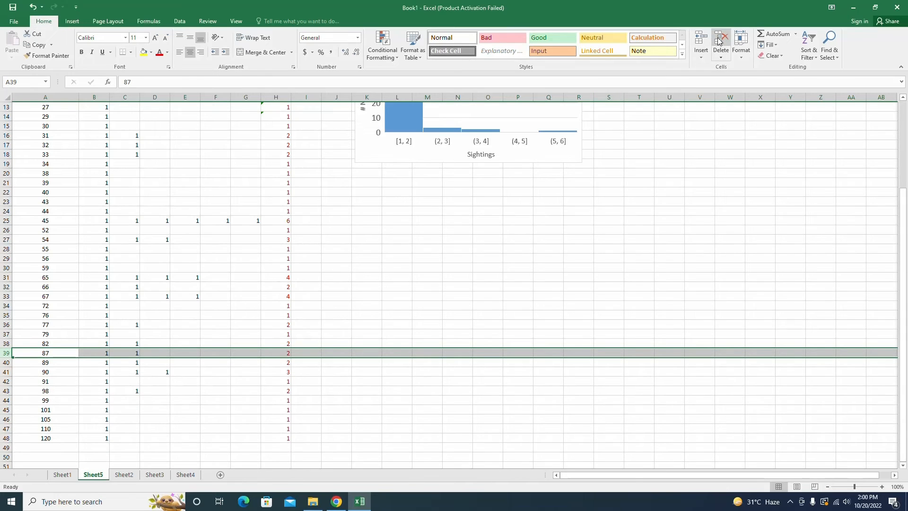
pyautogui.click(128, 446)
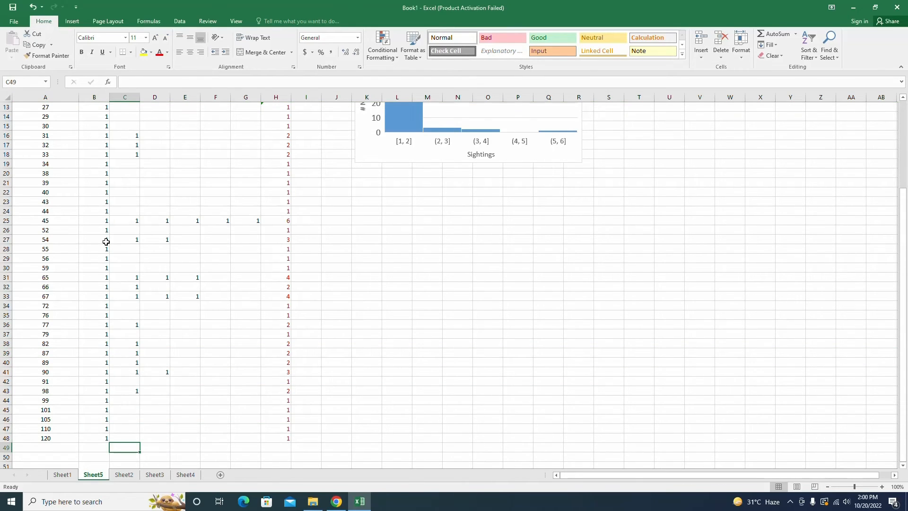
# Step: Scroll through the frequency table to review the totals alongside the histogram
pyautogui.scroll(4, 106, 241)
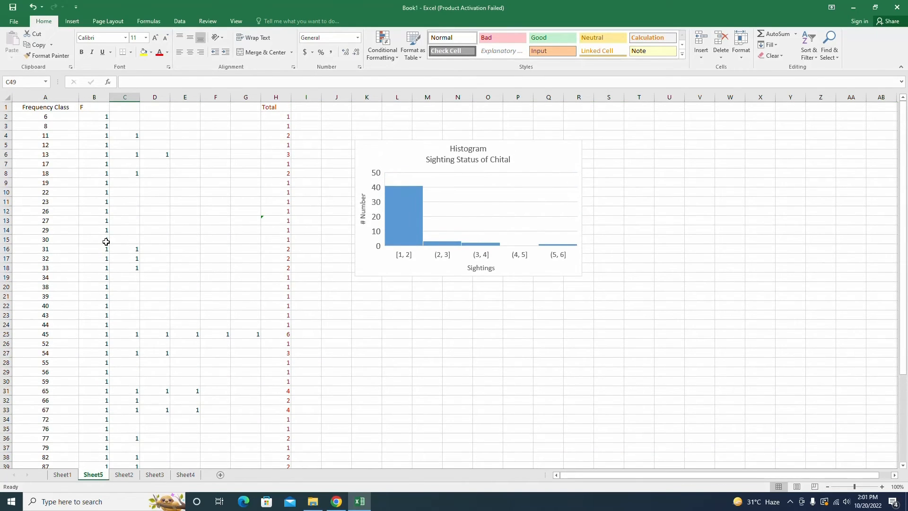
pyautogui.click(509, 355)
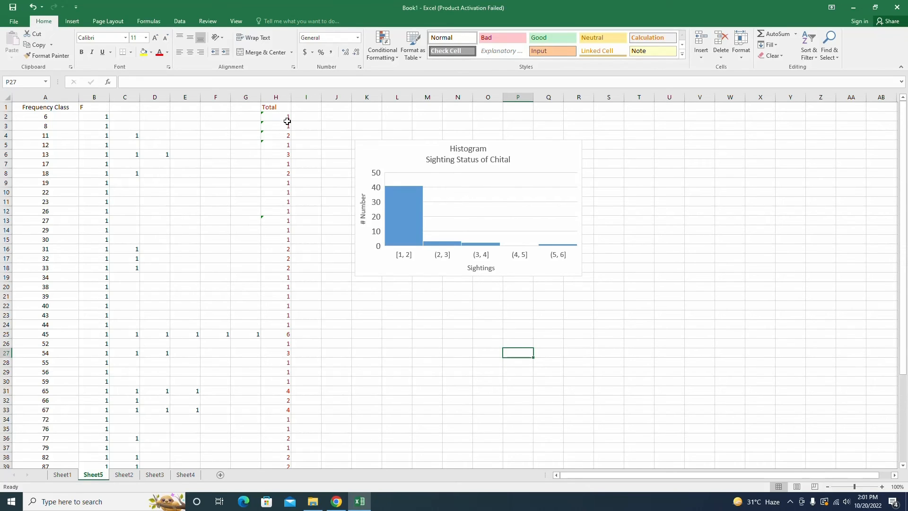
pyautogui.scroll(-2, 275, 398)
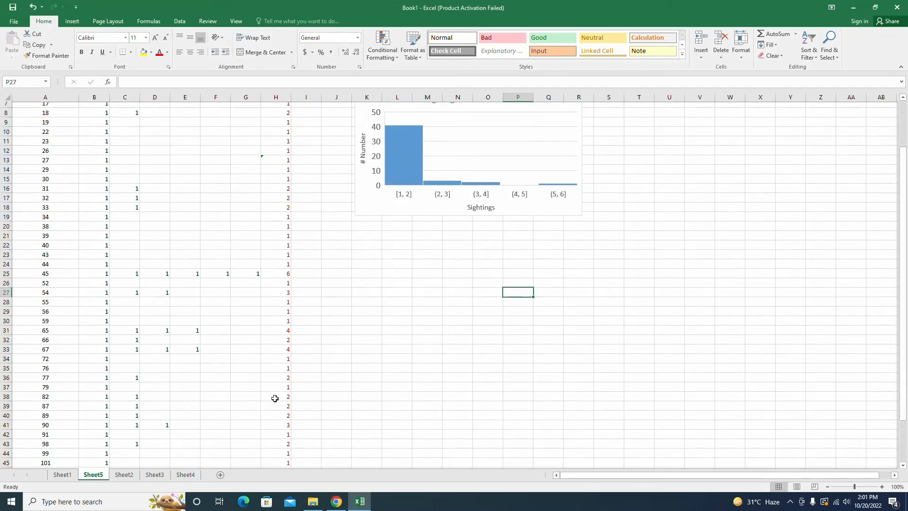
pyautogui.scroll(2, 274, 398)
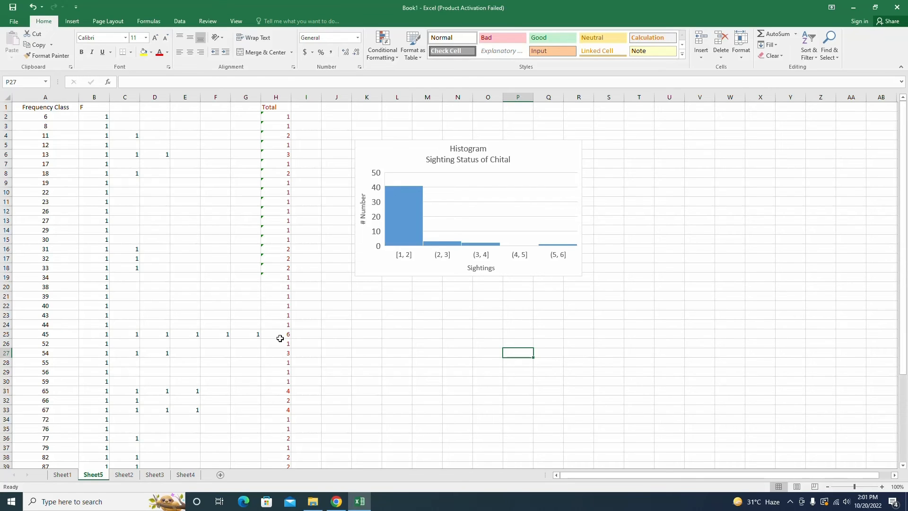
pyautogui.scroll(-6, 280, 411)
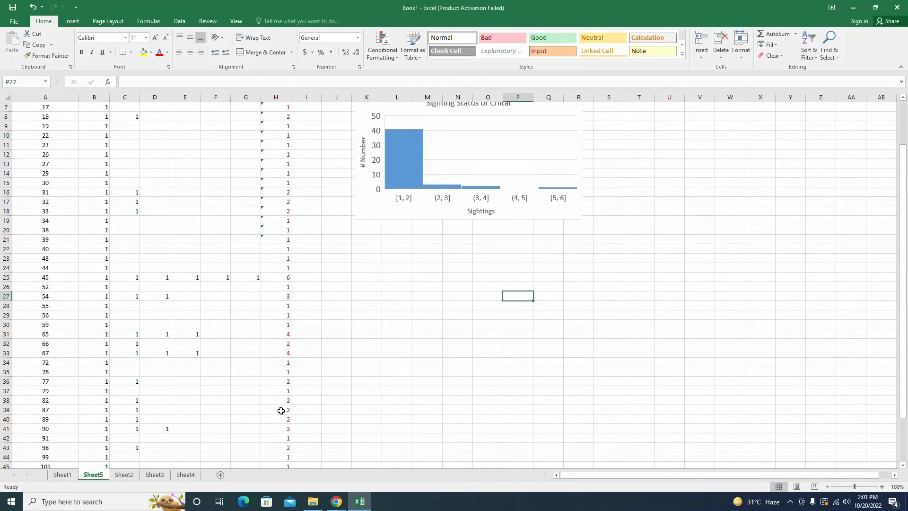
pyautogui.scroll(2, 286, 282)
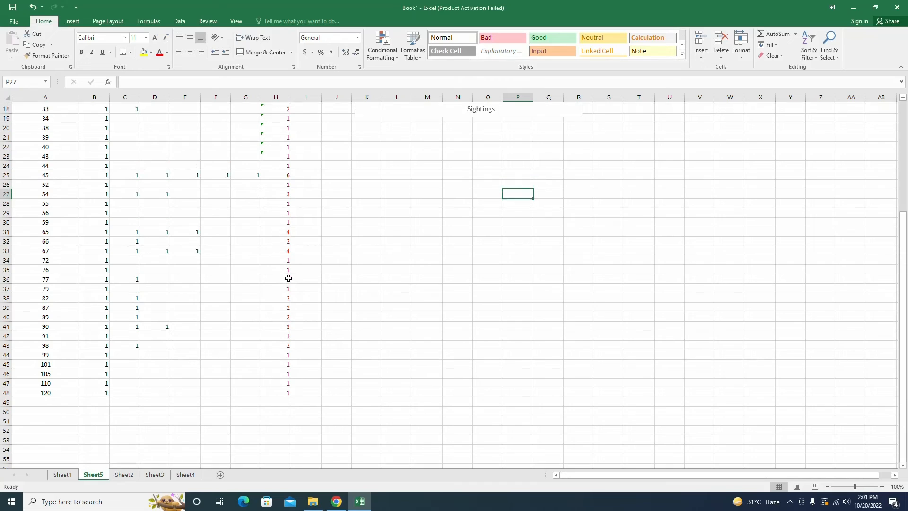
pyautogui.scroll(4, 287, 239)
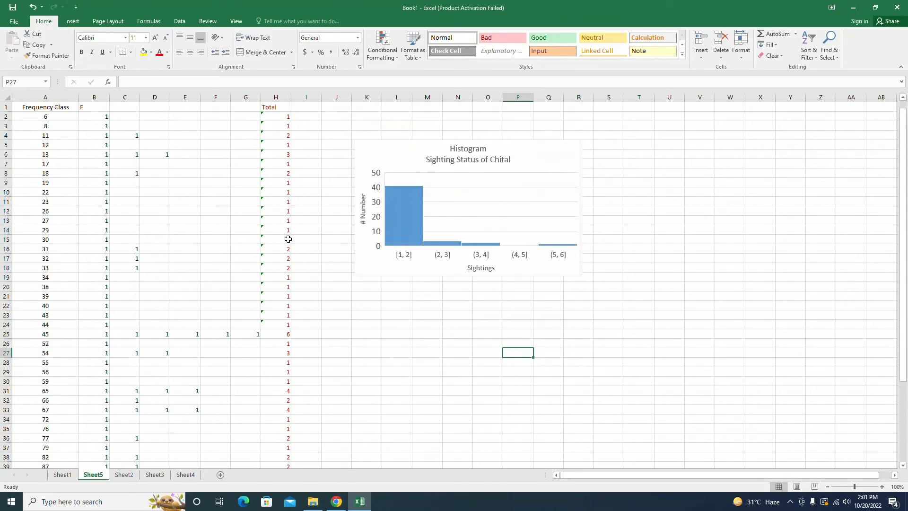